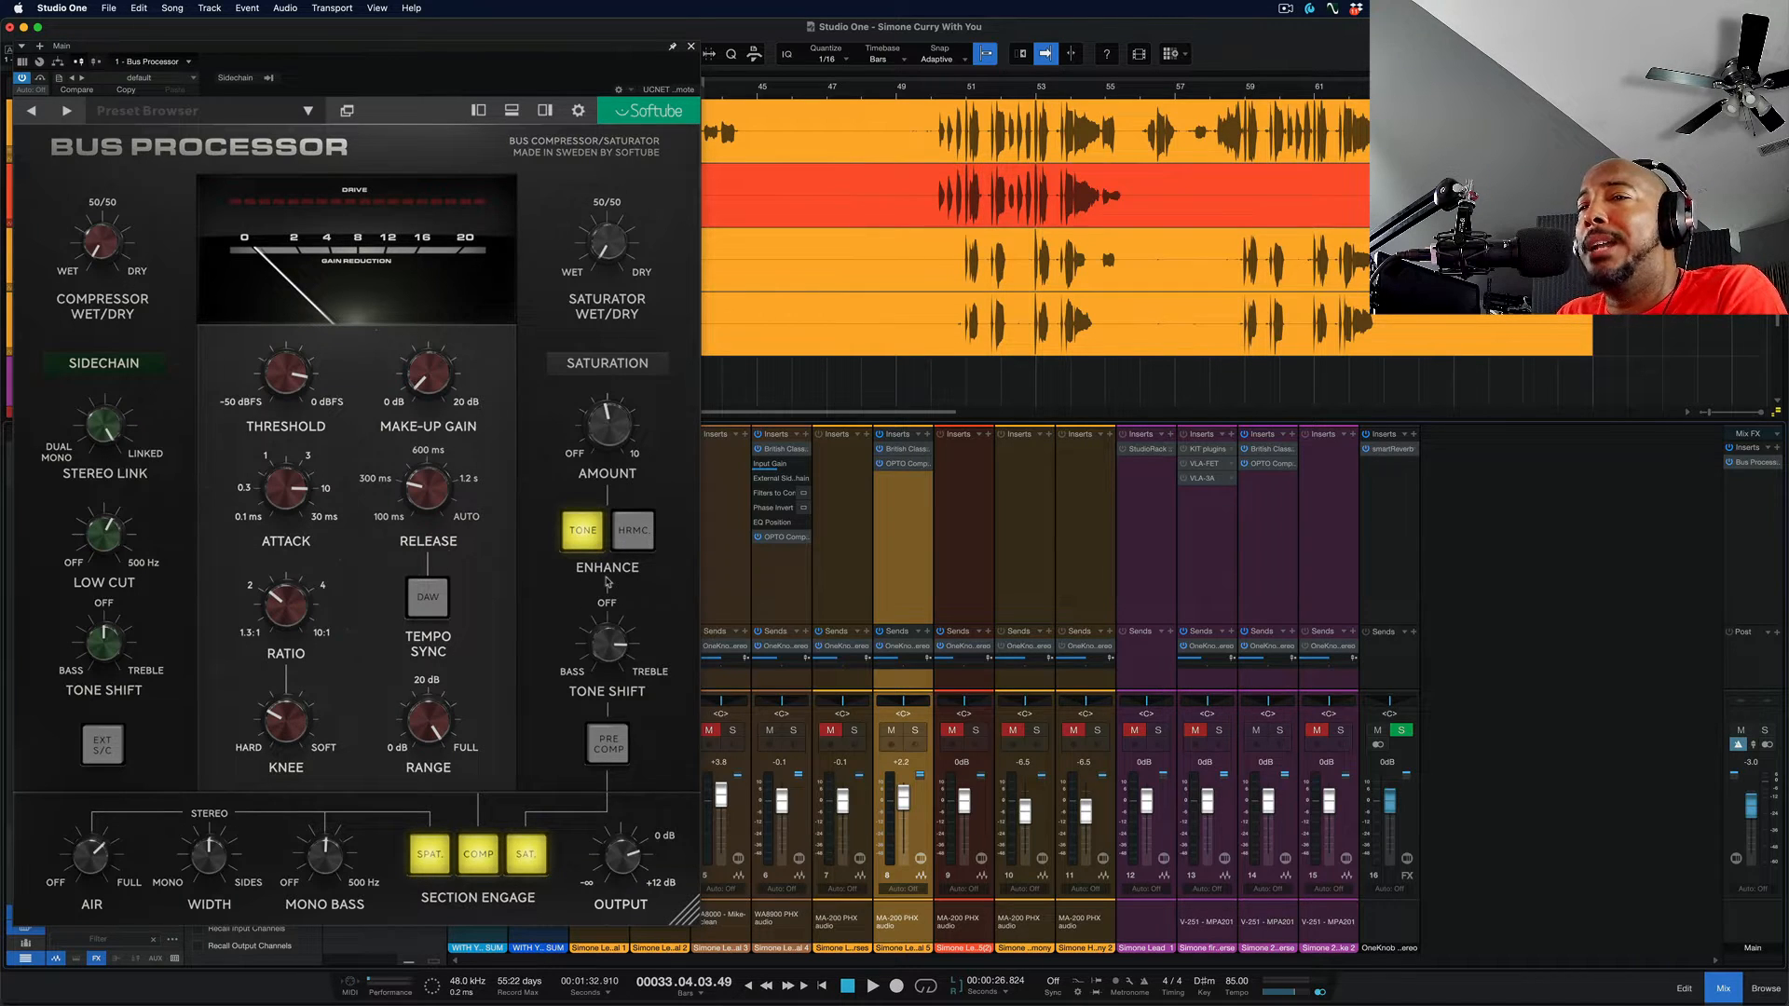
Bypass the Bus Processor on the Main bus and play the song without its processing
mouse_move(610, 659)
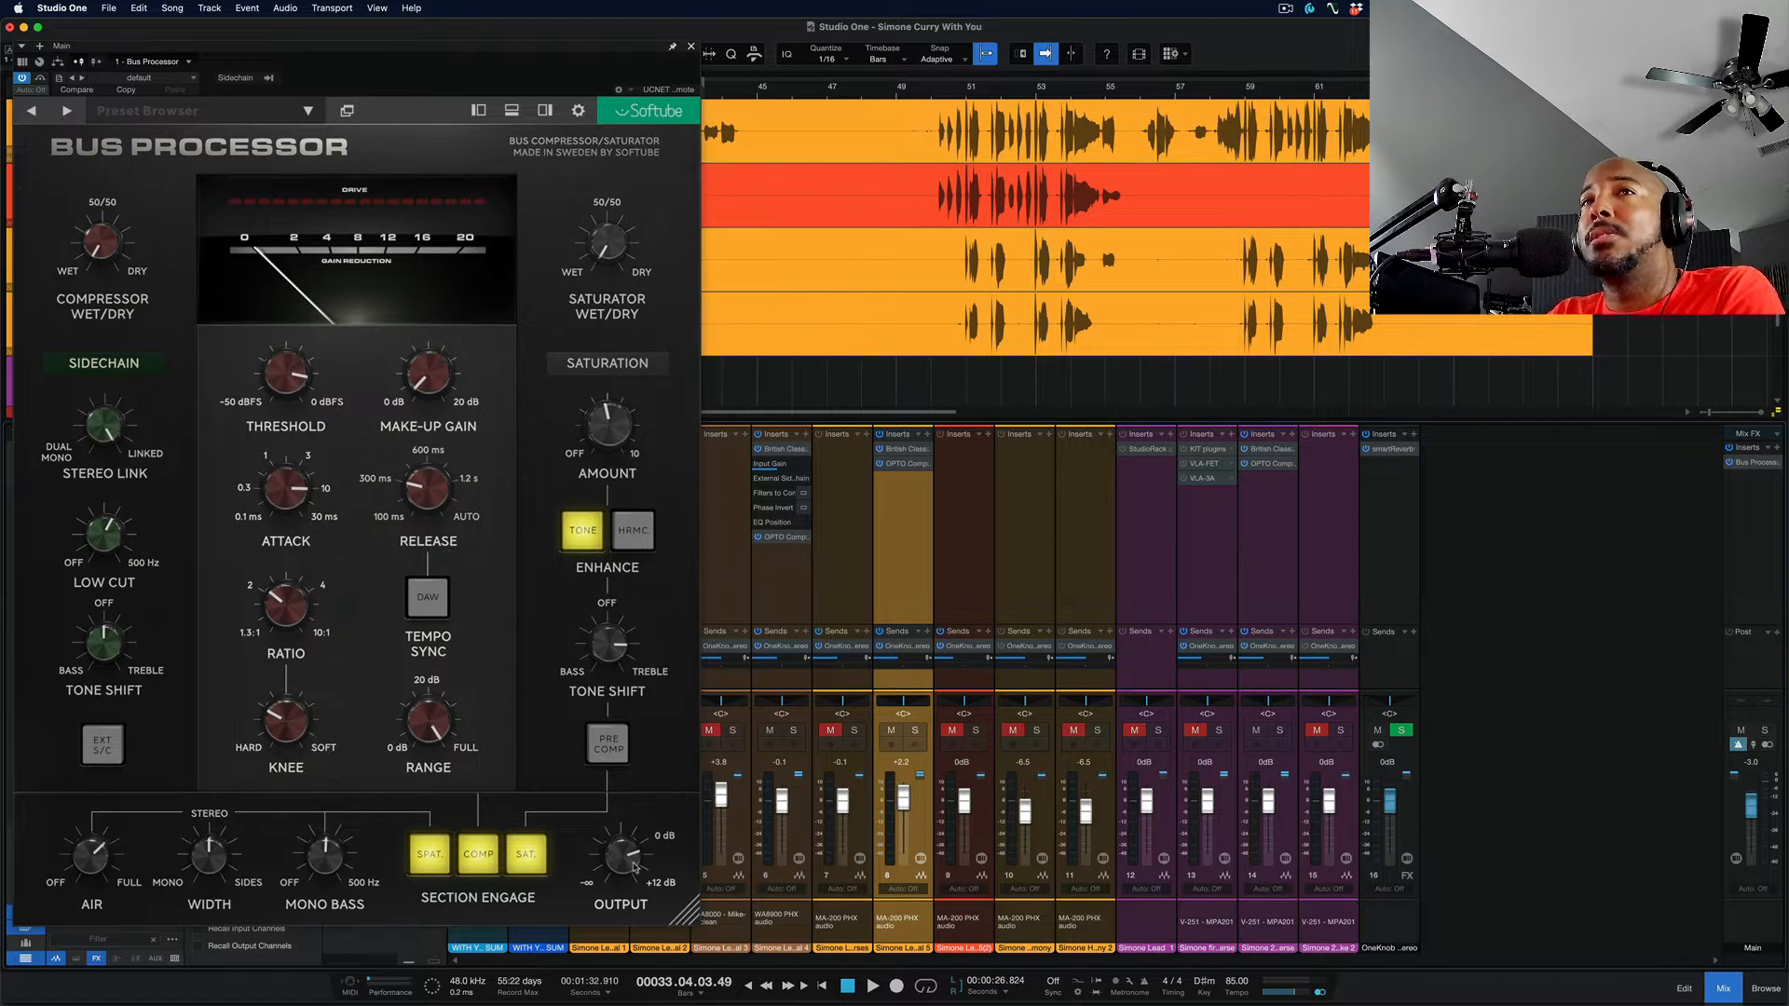
left_click(40, 78)
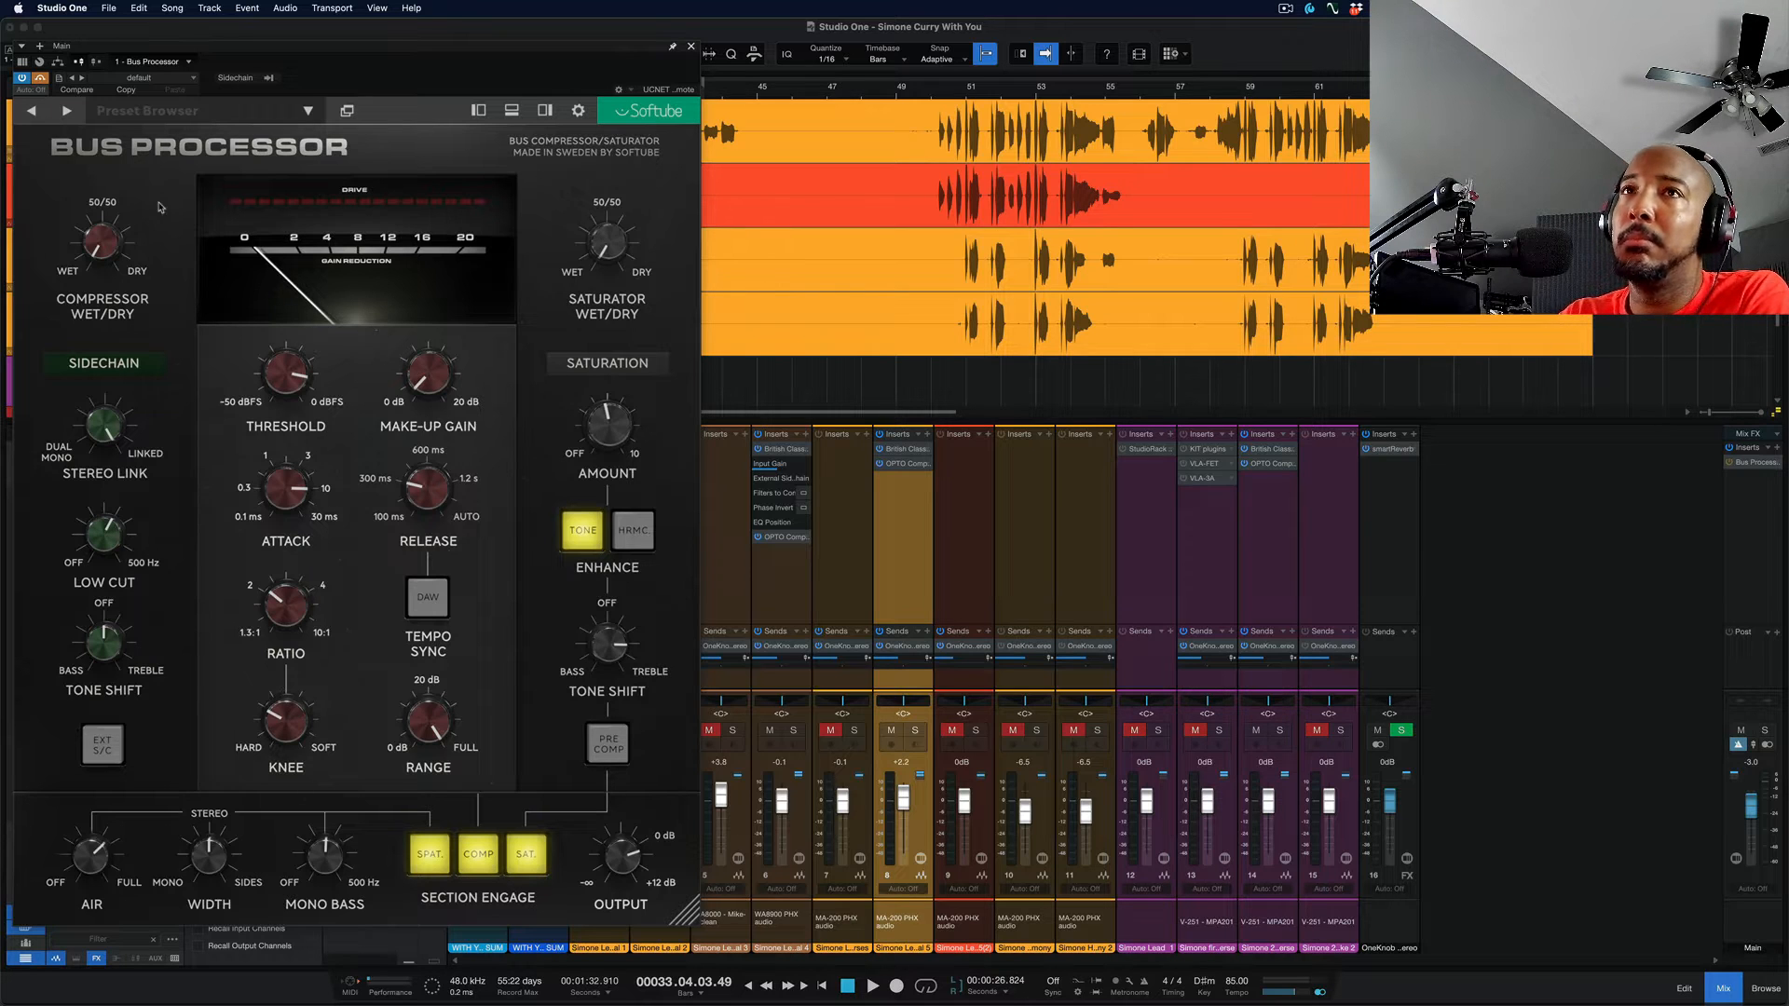
key("space")
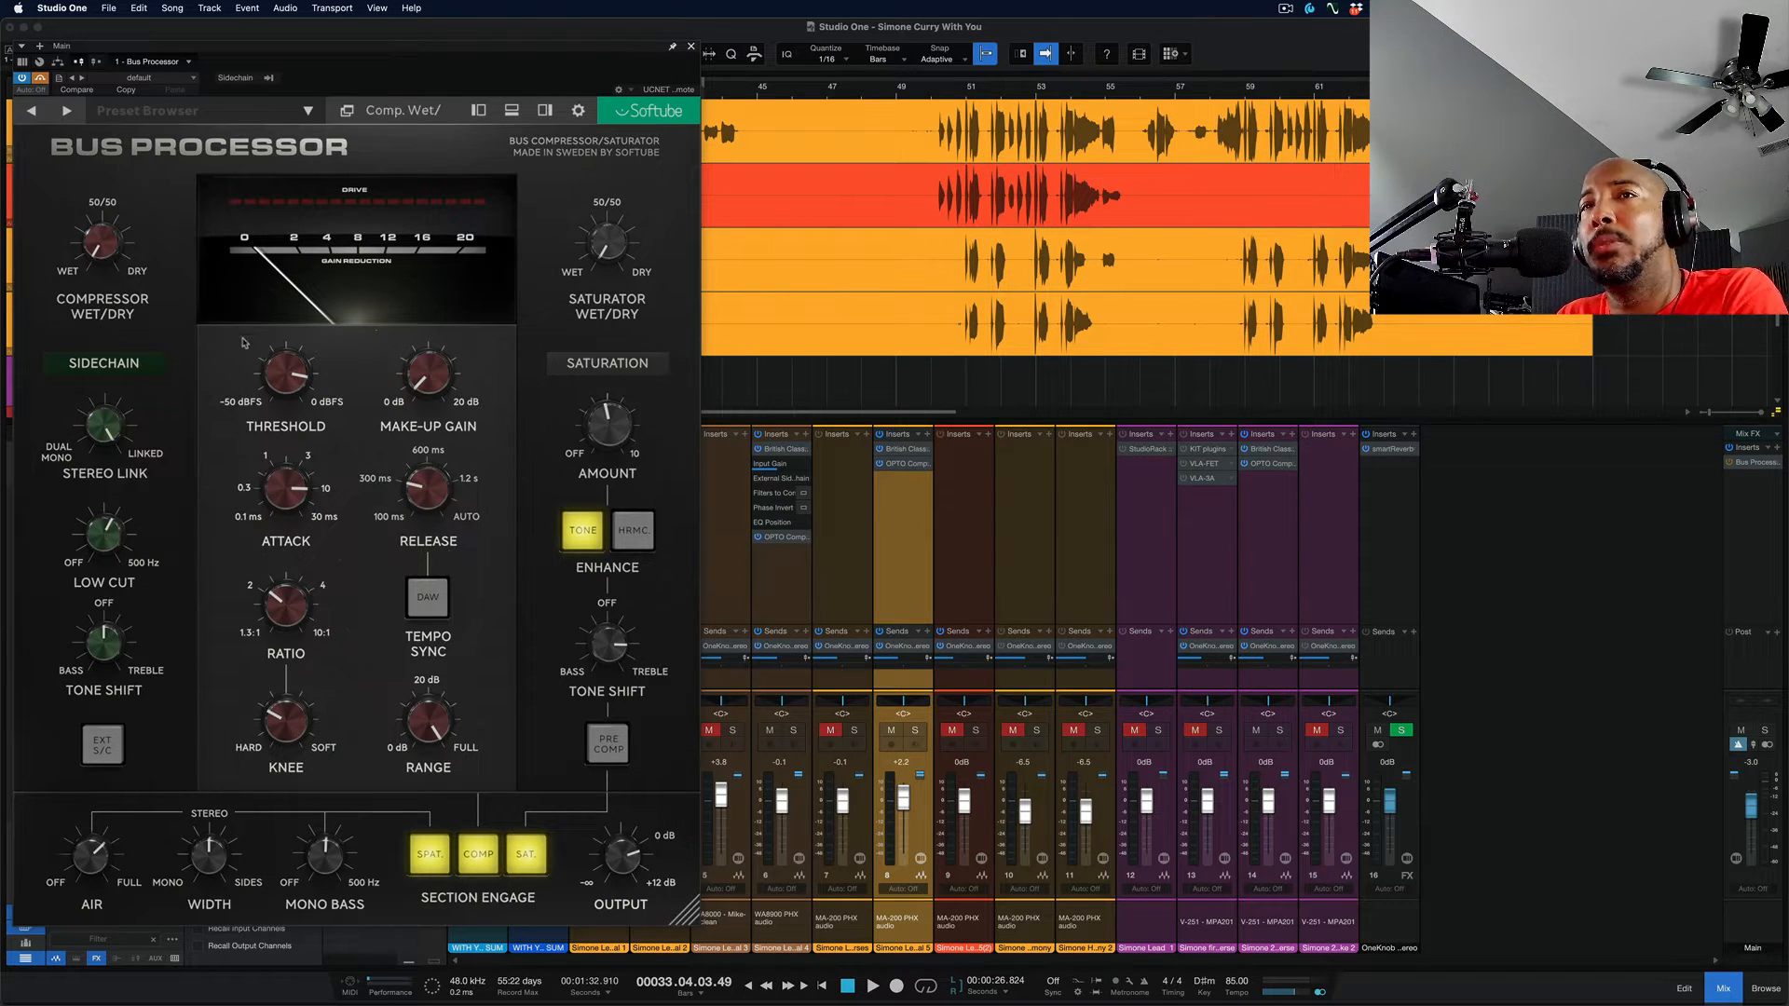
Lower the compressor's Range to 3.10 dB, and raise it to its maximum of 60 dB
left_click_drag(285, 508, 281, 497)
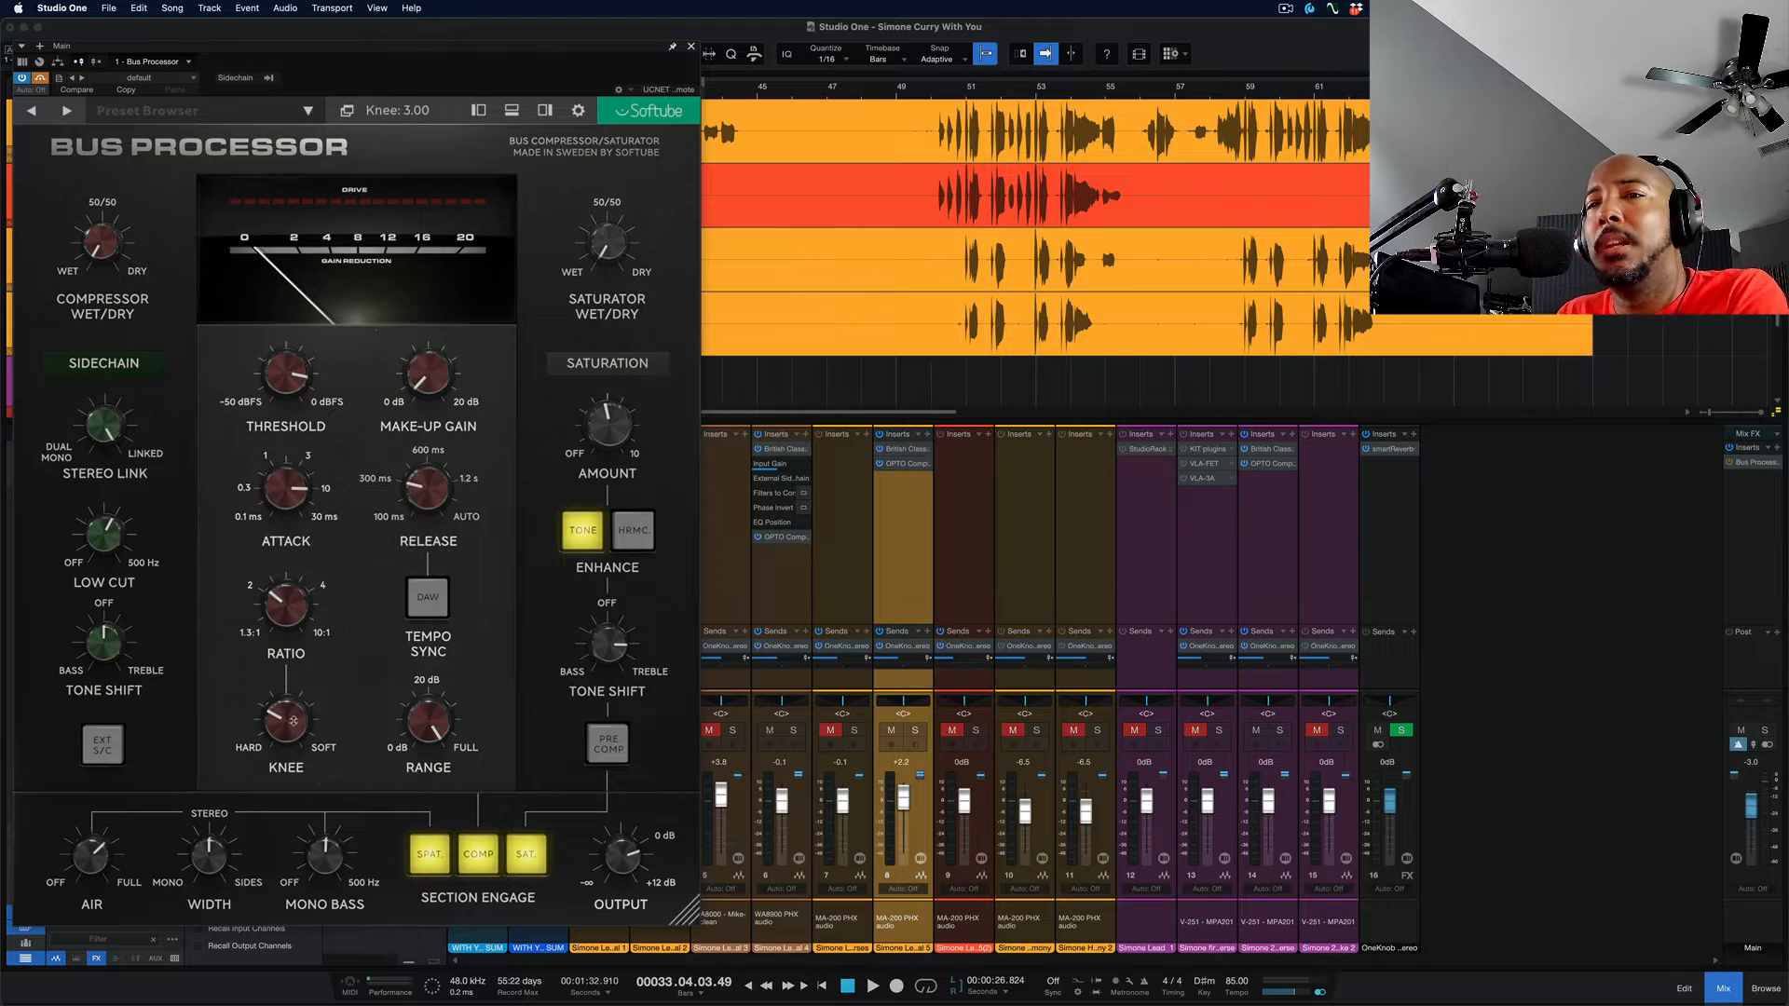
left_click_drag(293, 724, 293, 724)
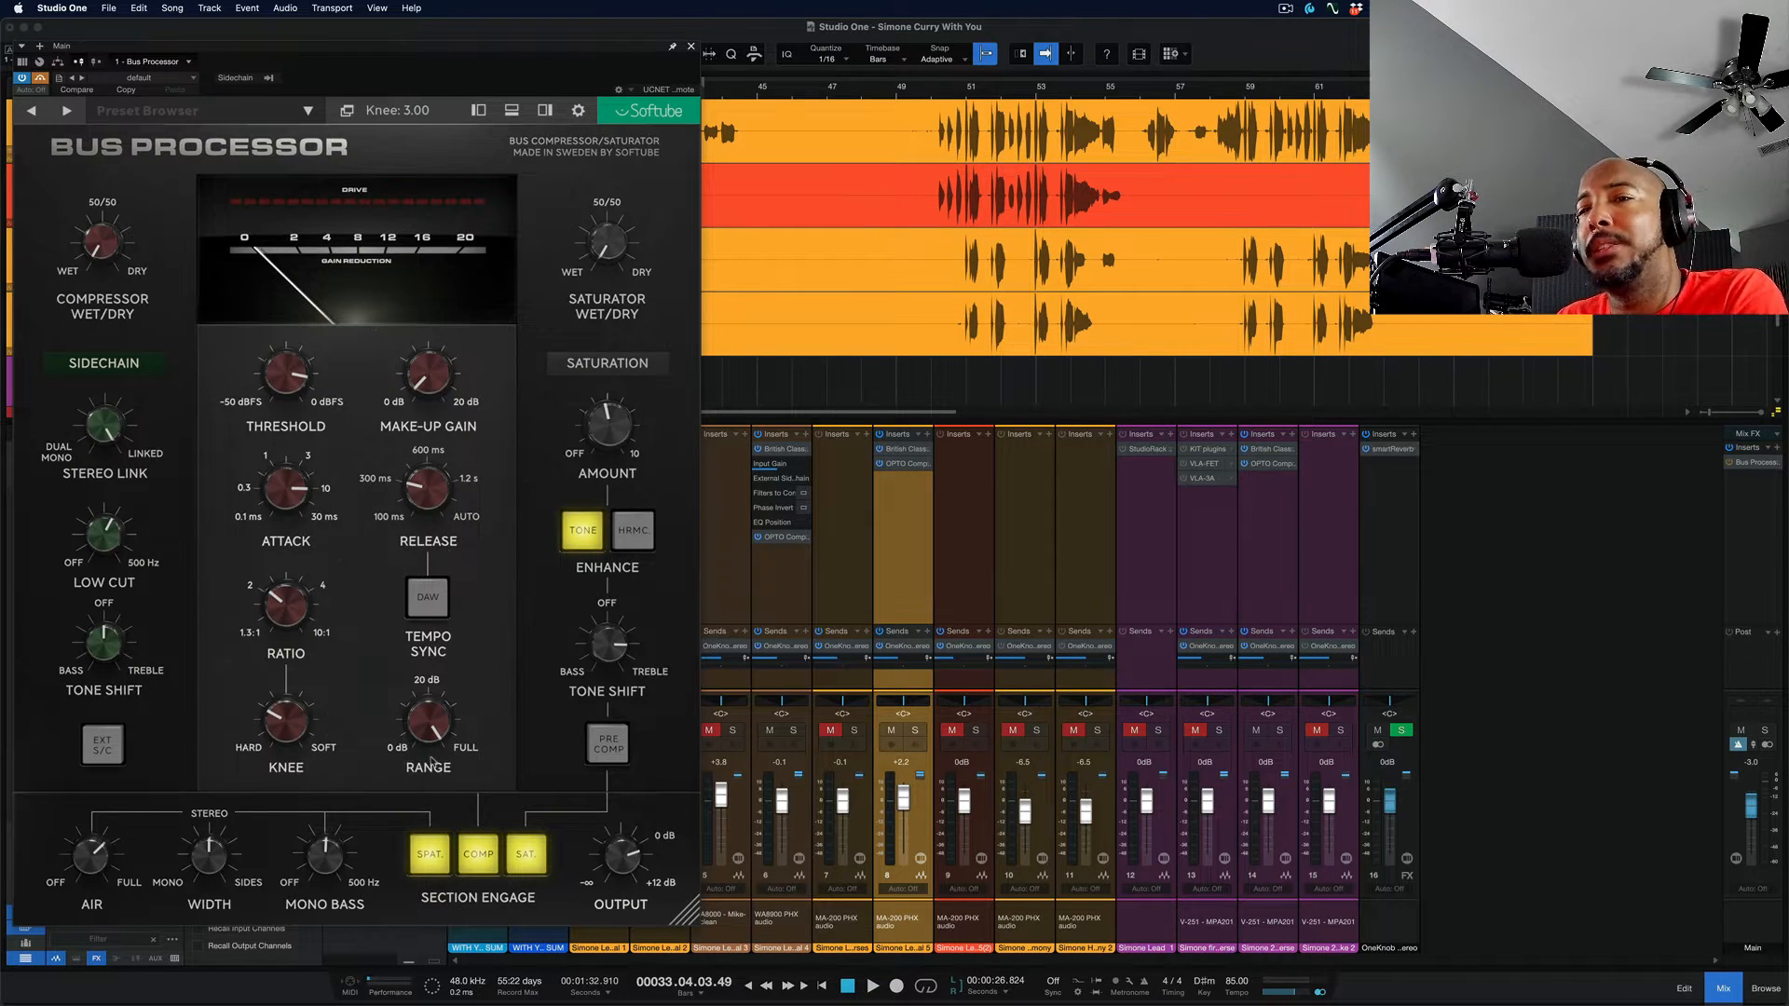
mouse_move(434, 732)
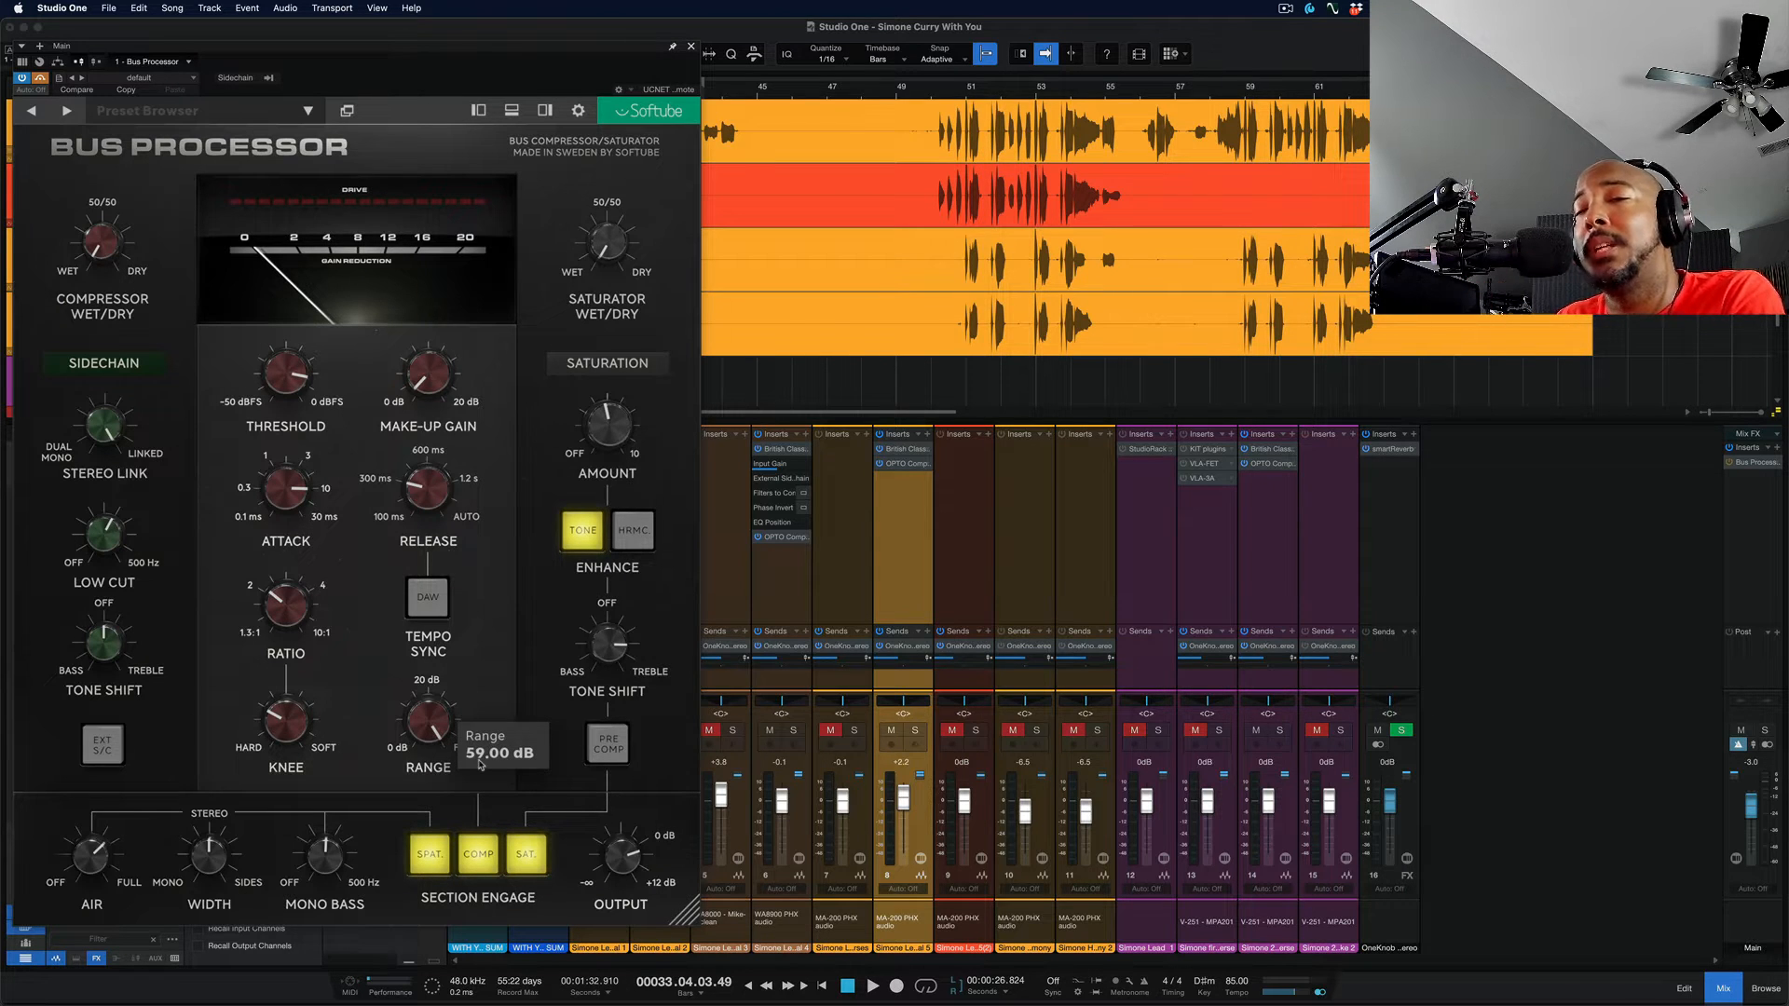
left_click(432, 735)
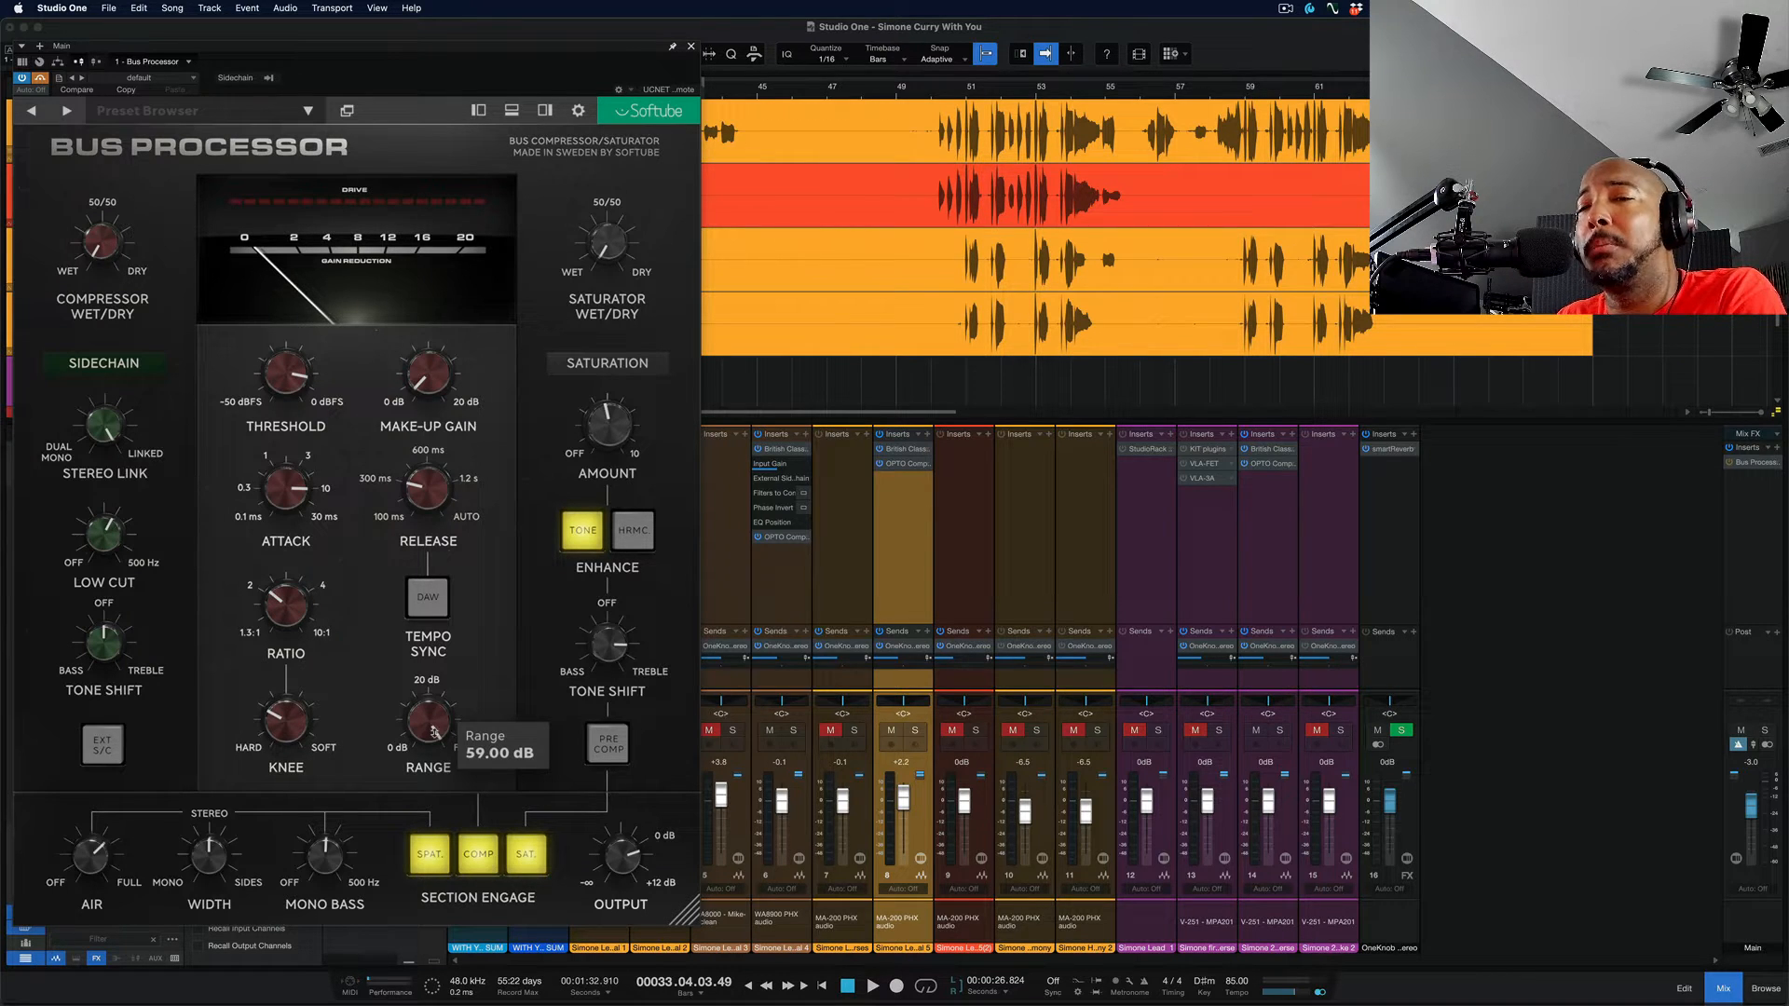
left_click_drag(434, 733, 427, 929)
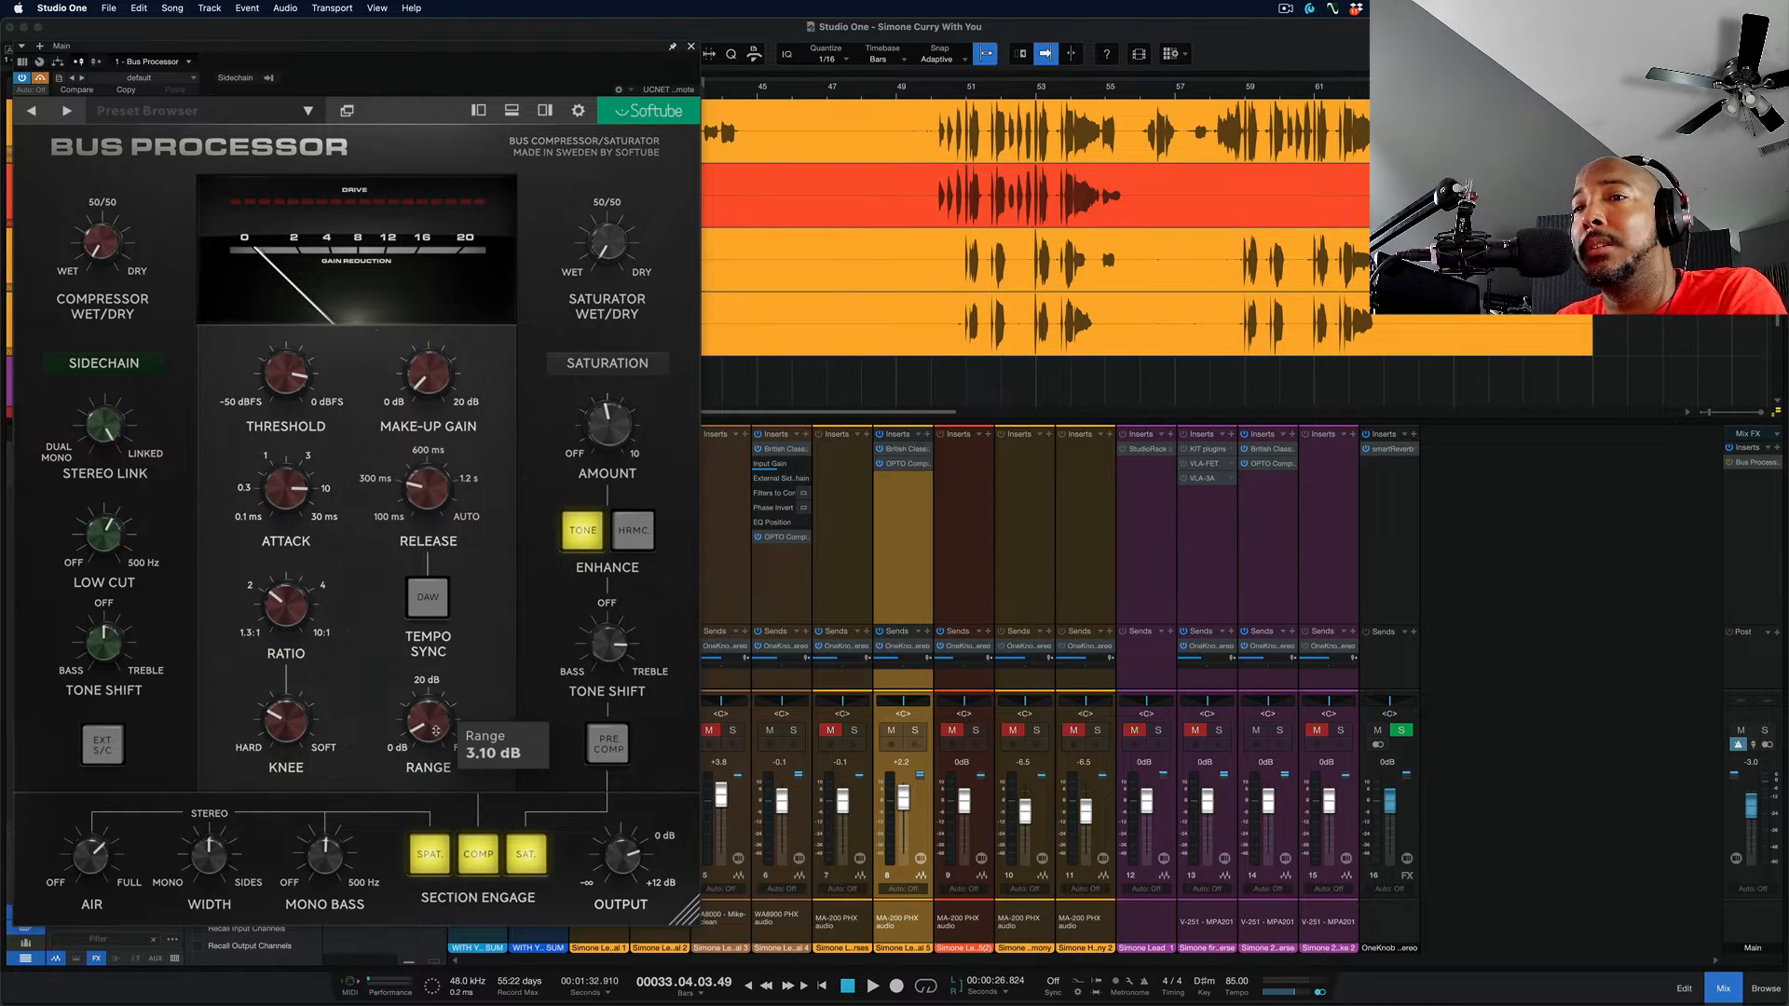
left_click_drag(439, 733, 389, 404)
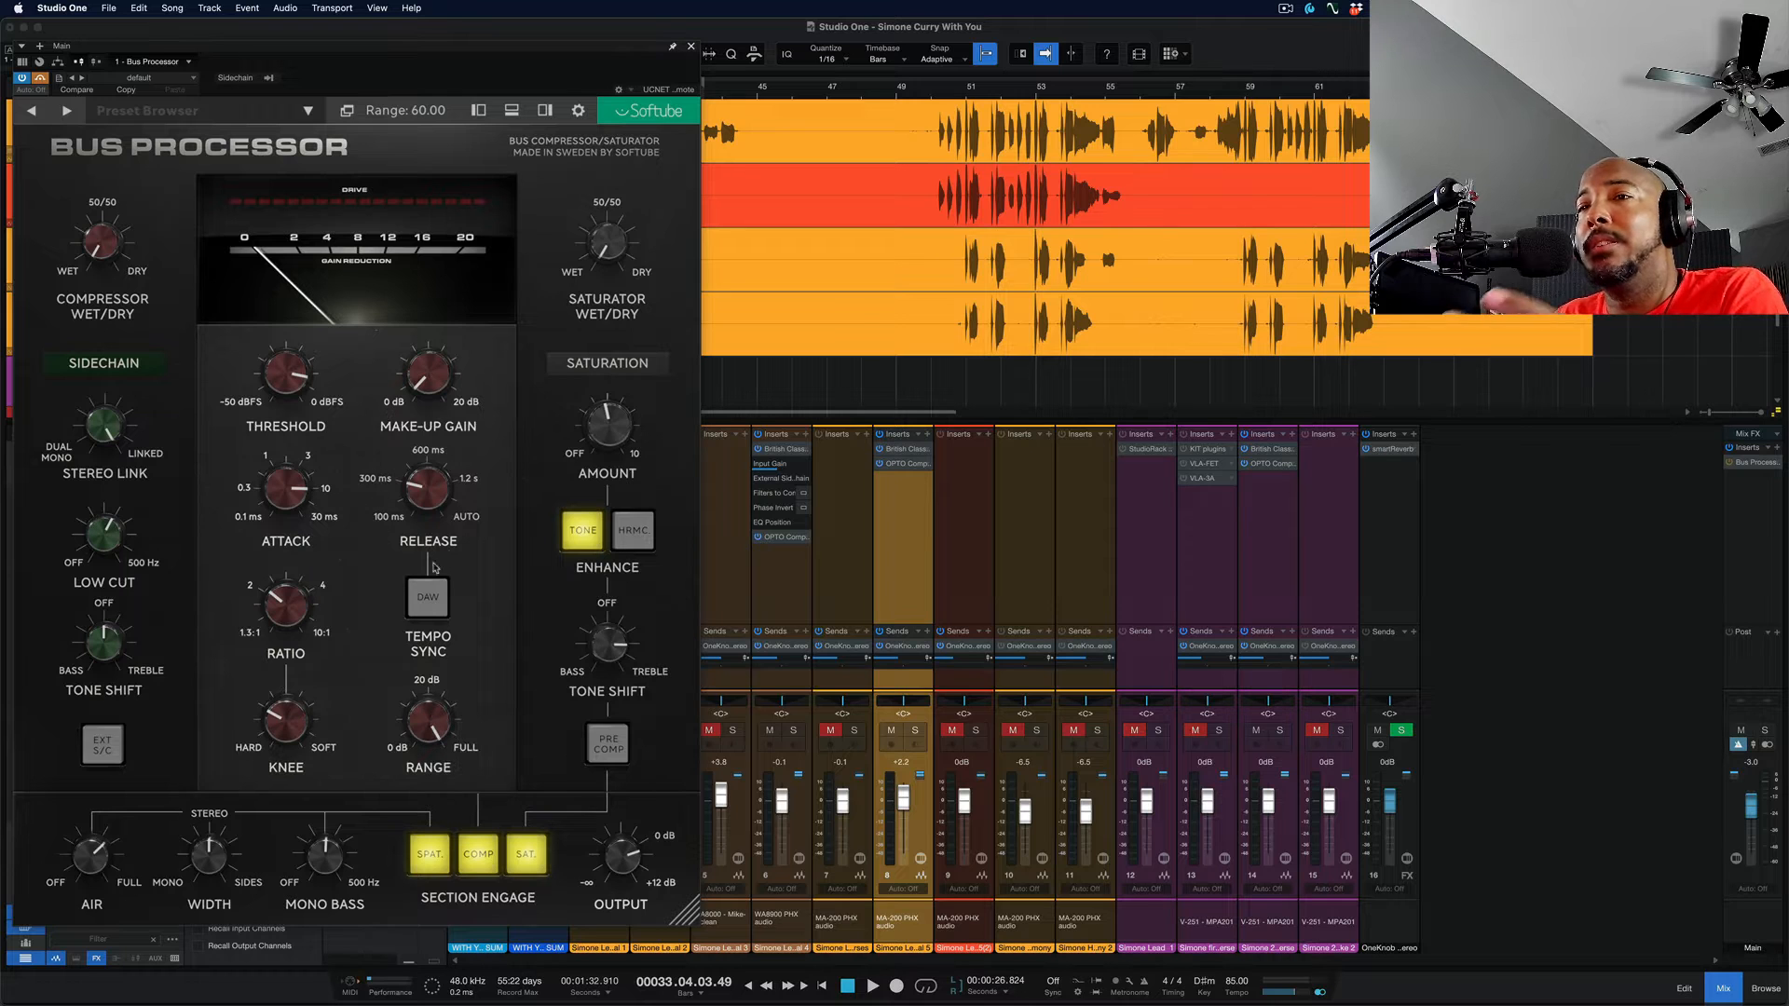
Try the DAW tempo sync on the compressor's release and switch it off again
left_click(437, 613)
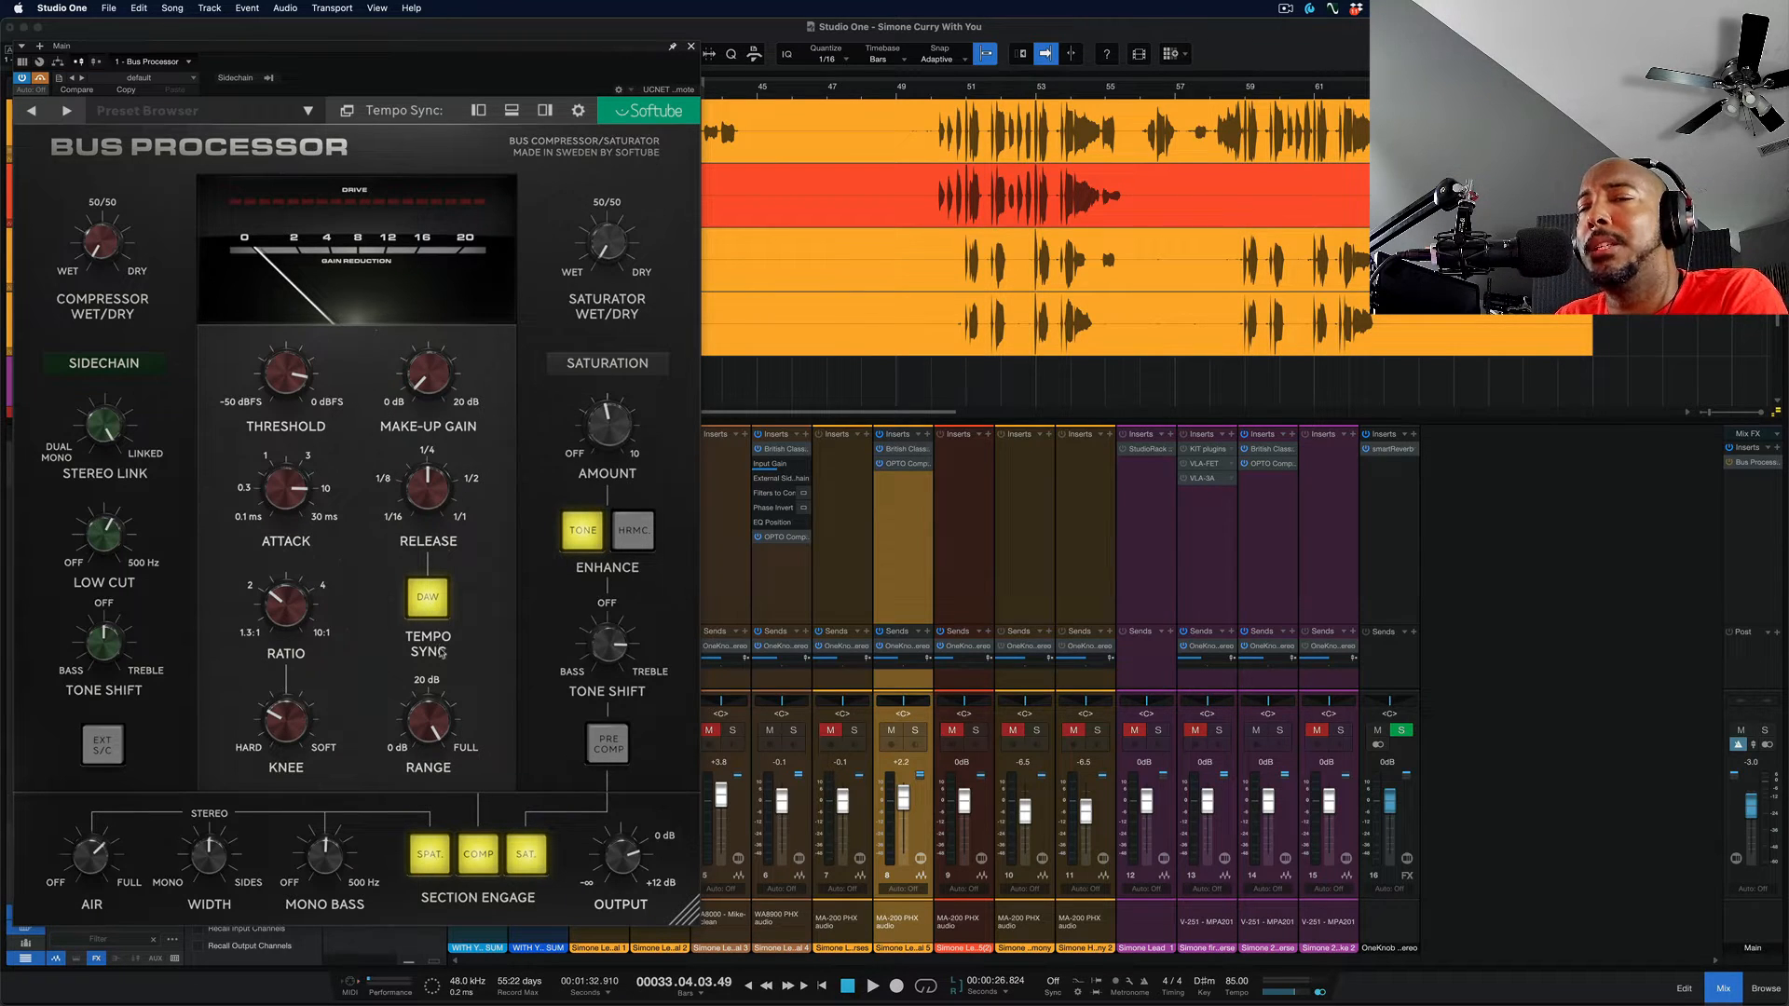
mouse_move(430, 502)
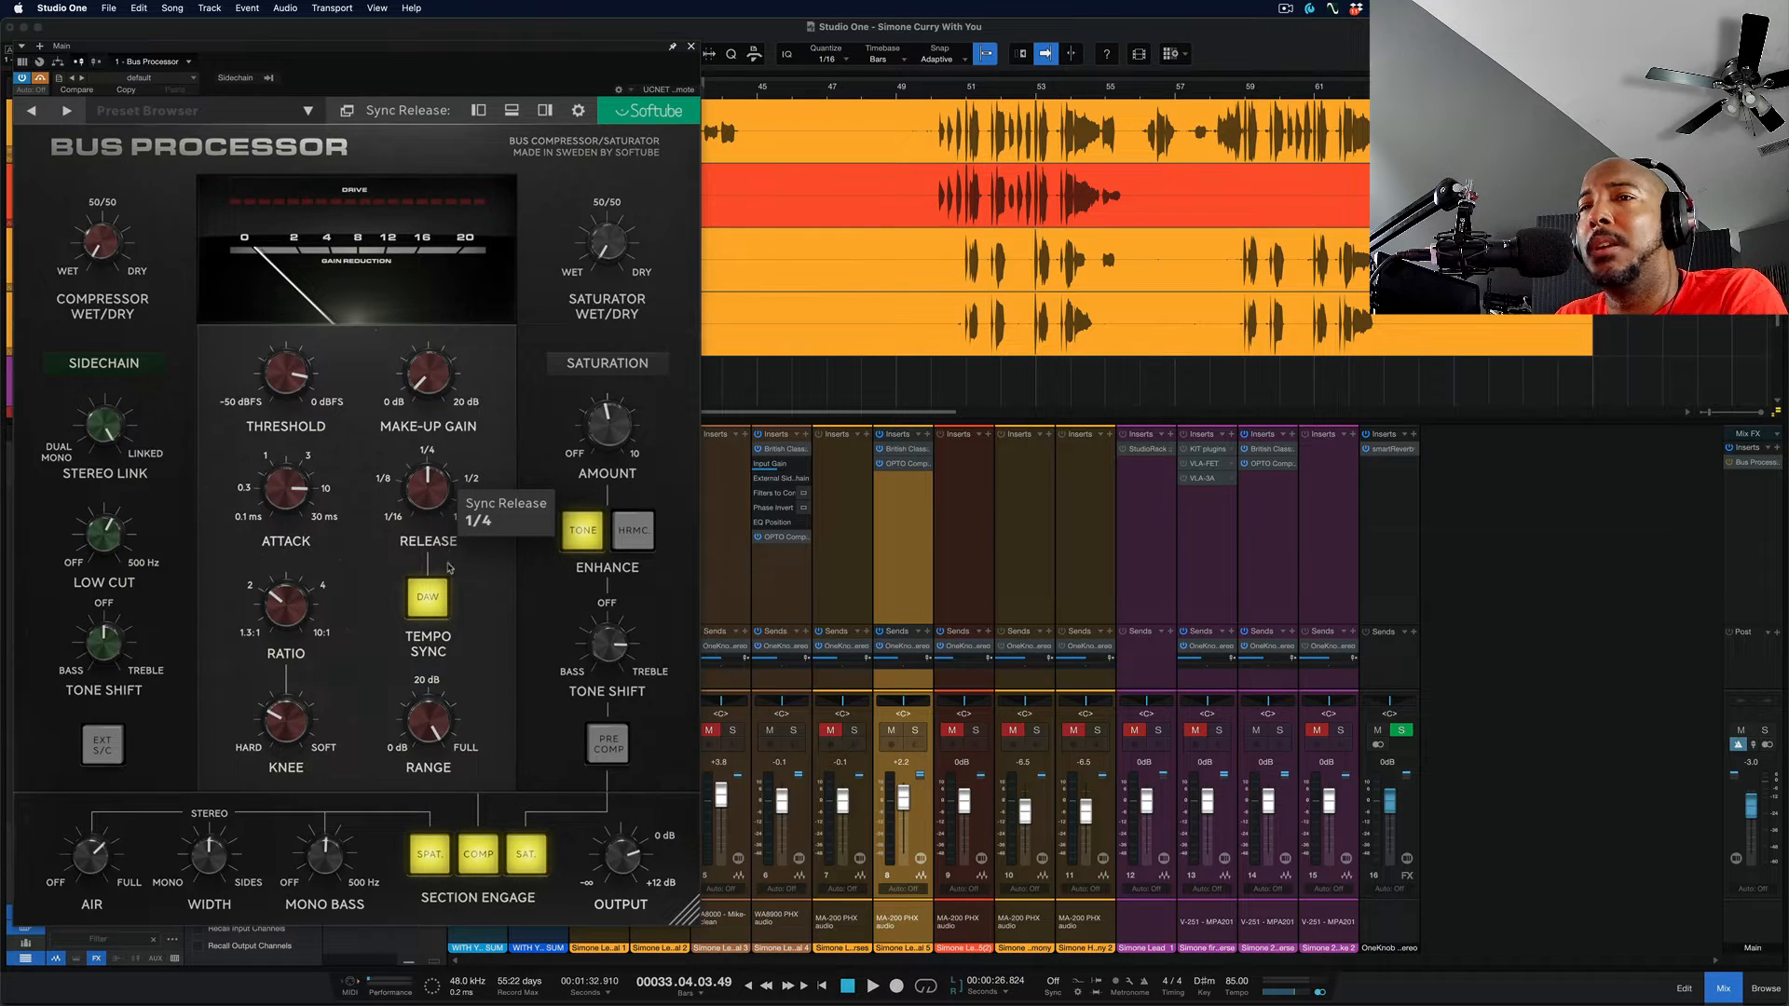
left_click(430, 602)
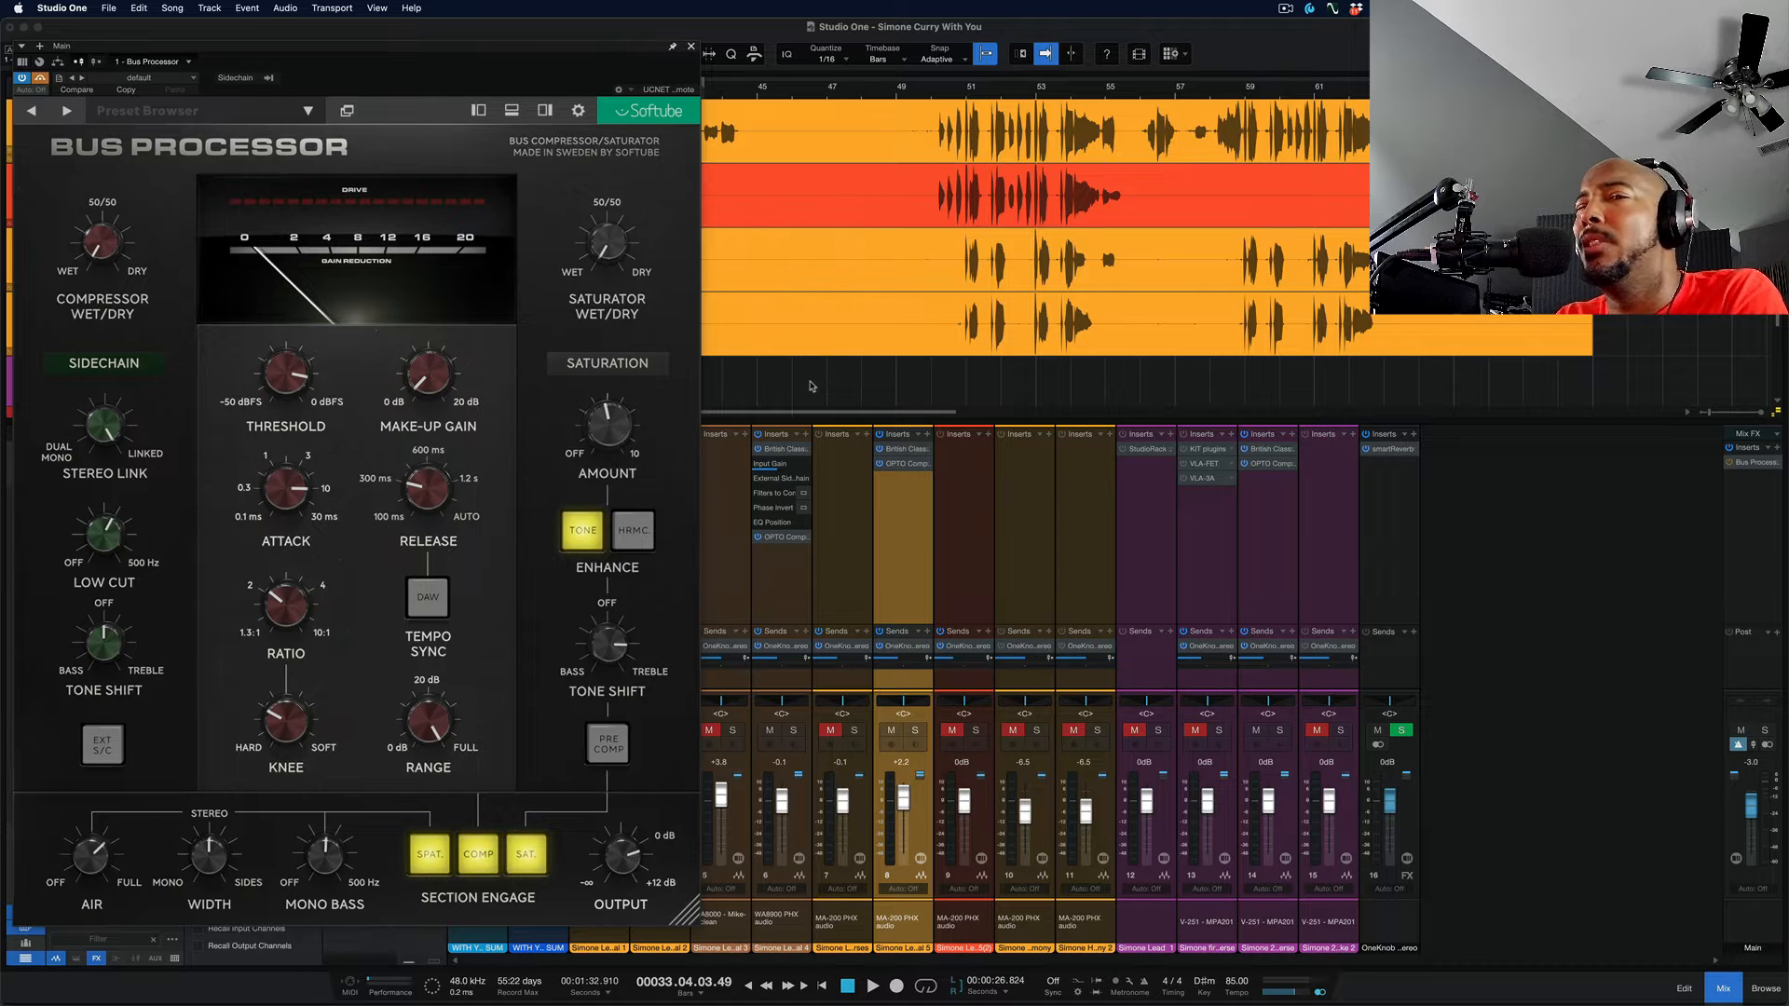
Play the song and take the Bus Processor out of bypass during playback to compare the mix
scroll(811, 386, "right", 3)
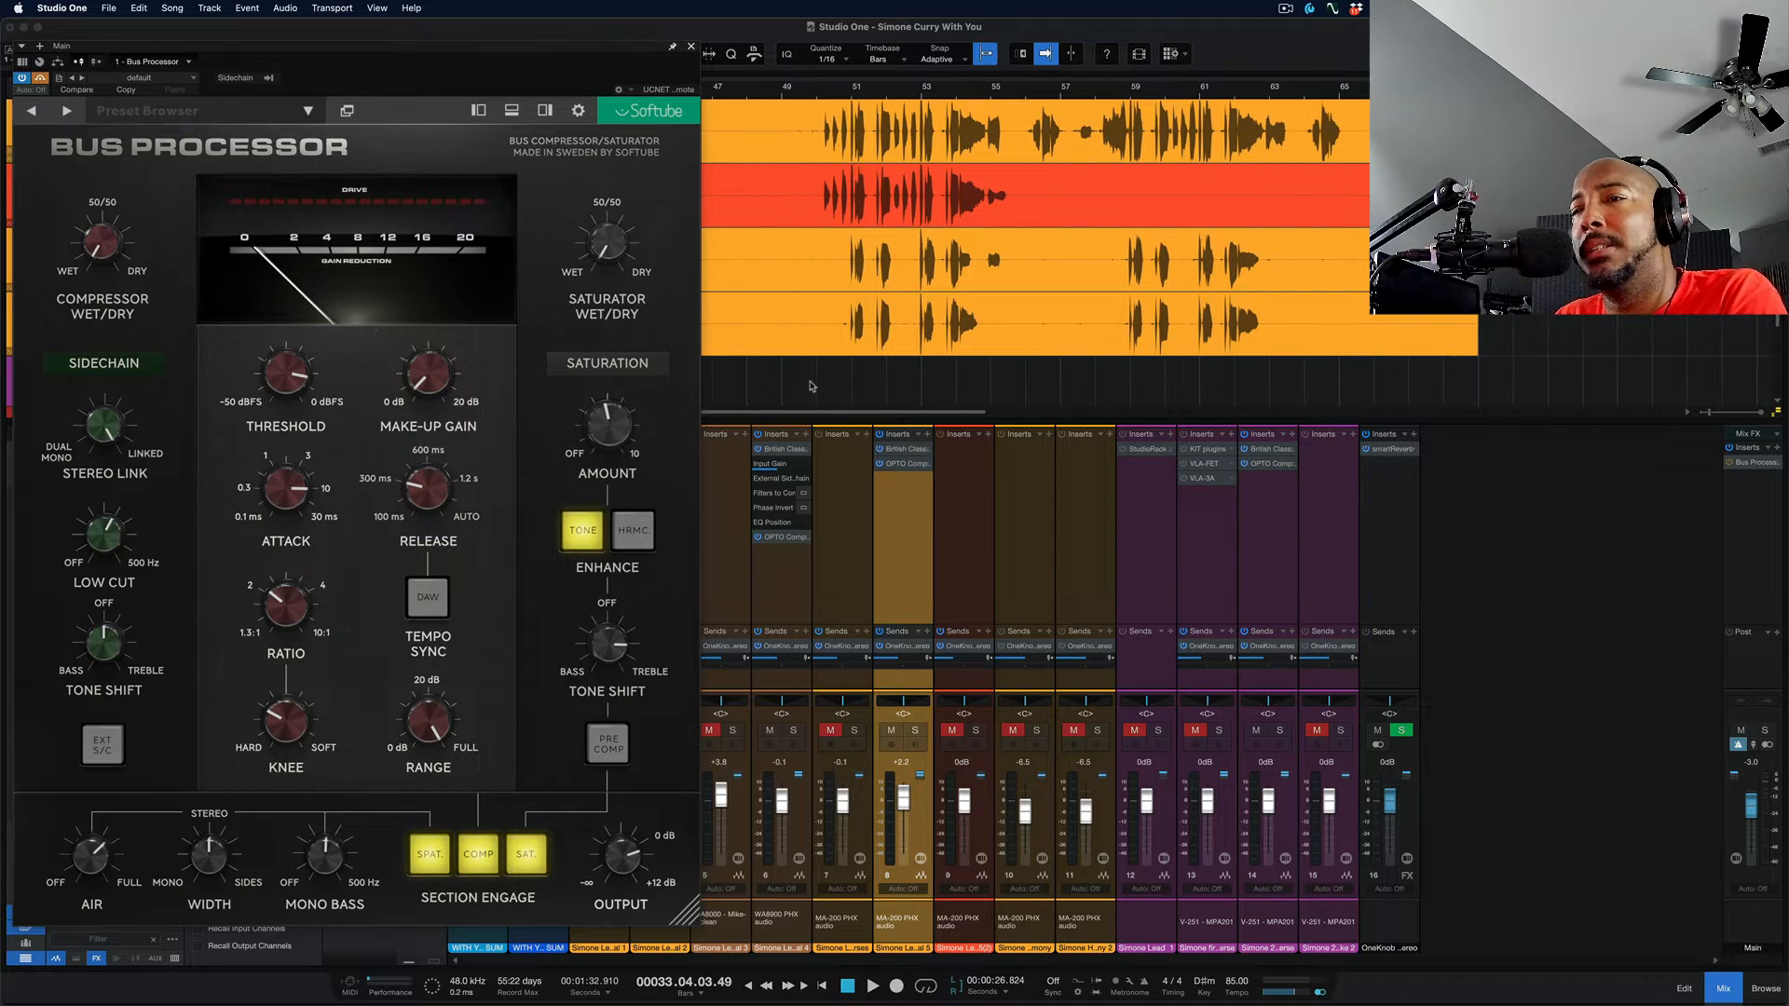
scroll(779, 389, "left", 5)
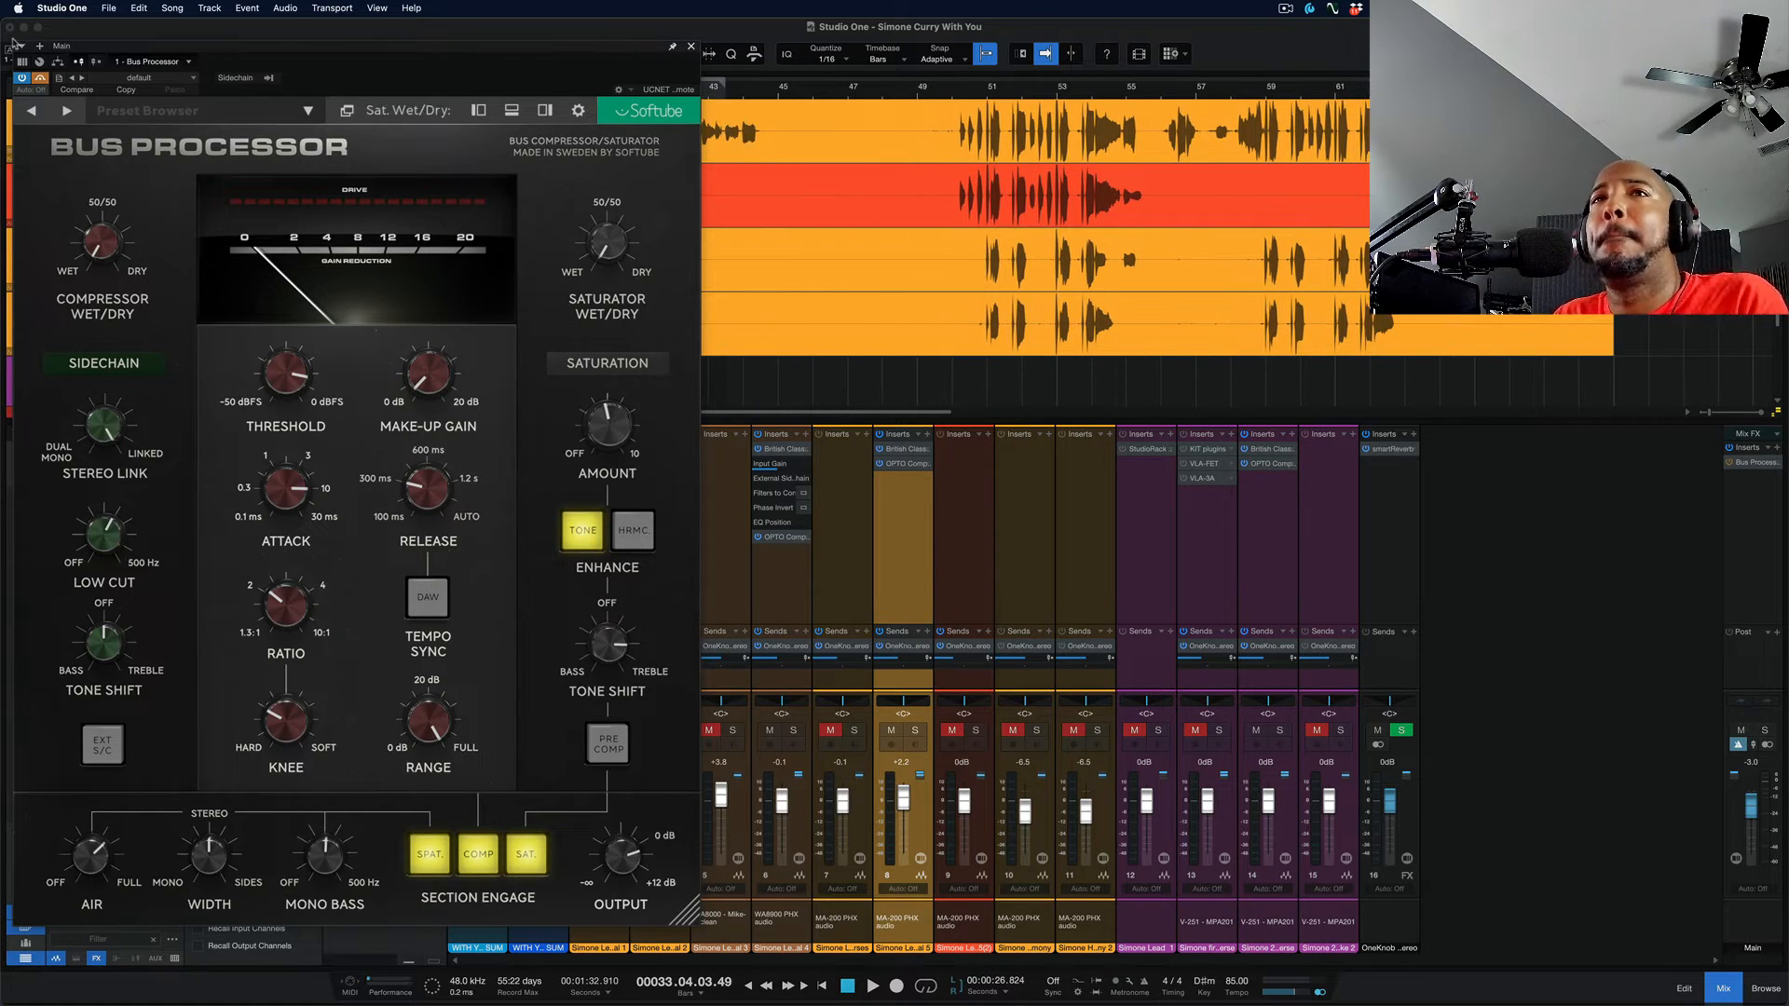
key("space")
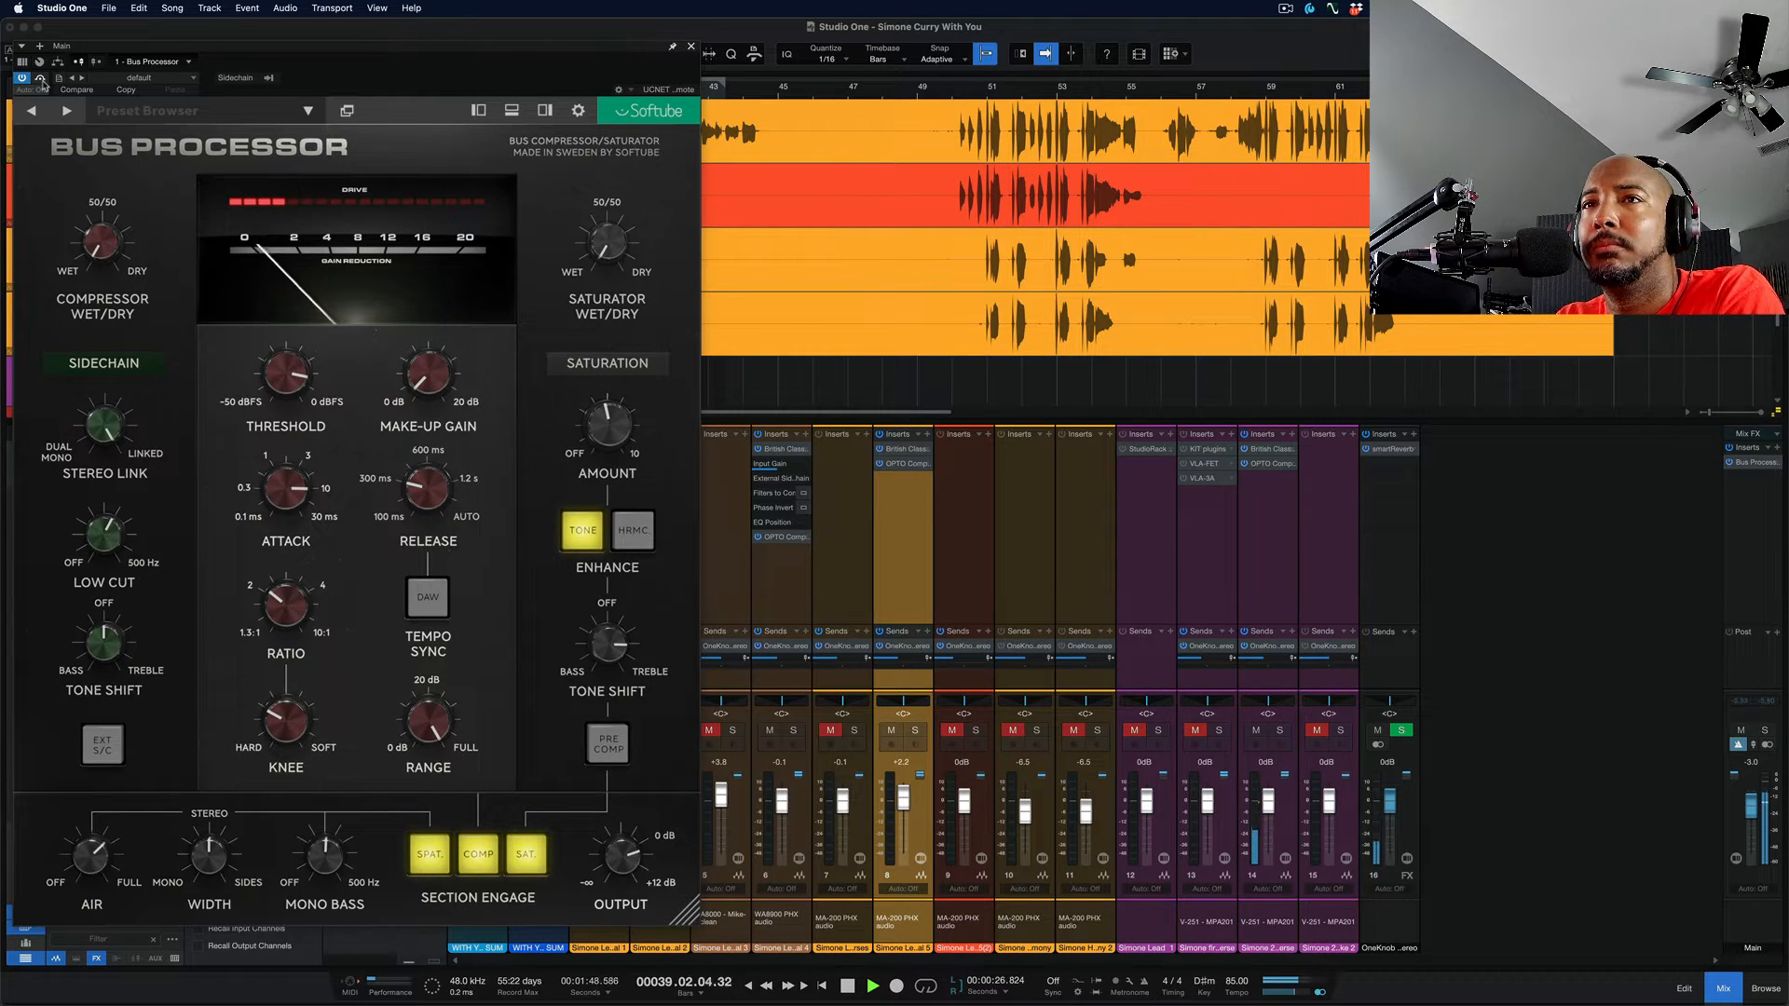
left_click(41, 80)
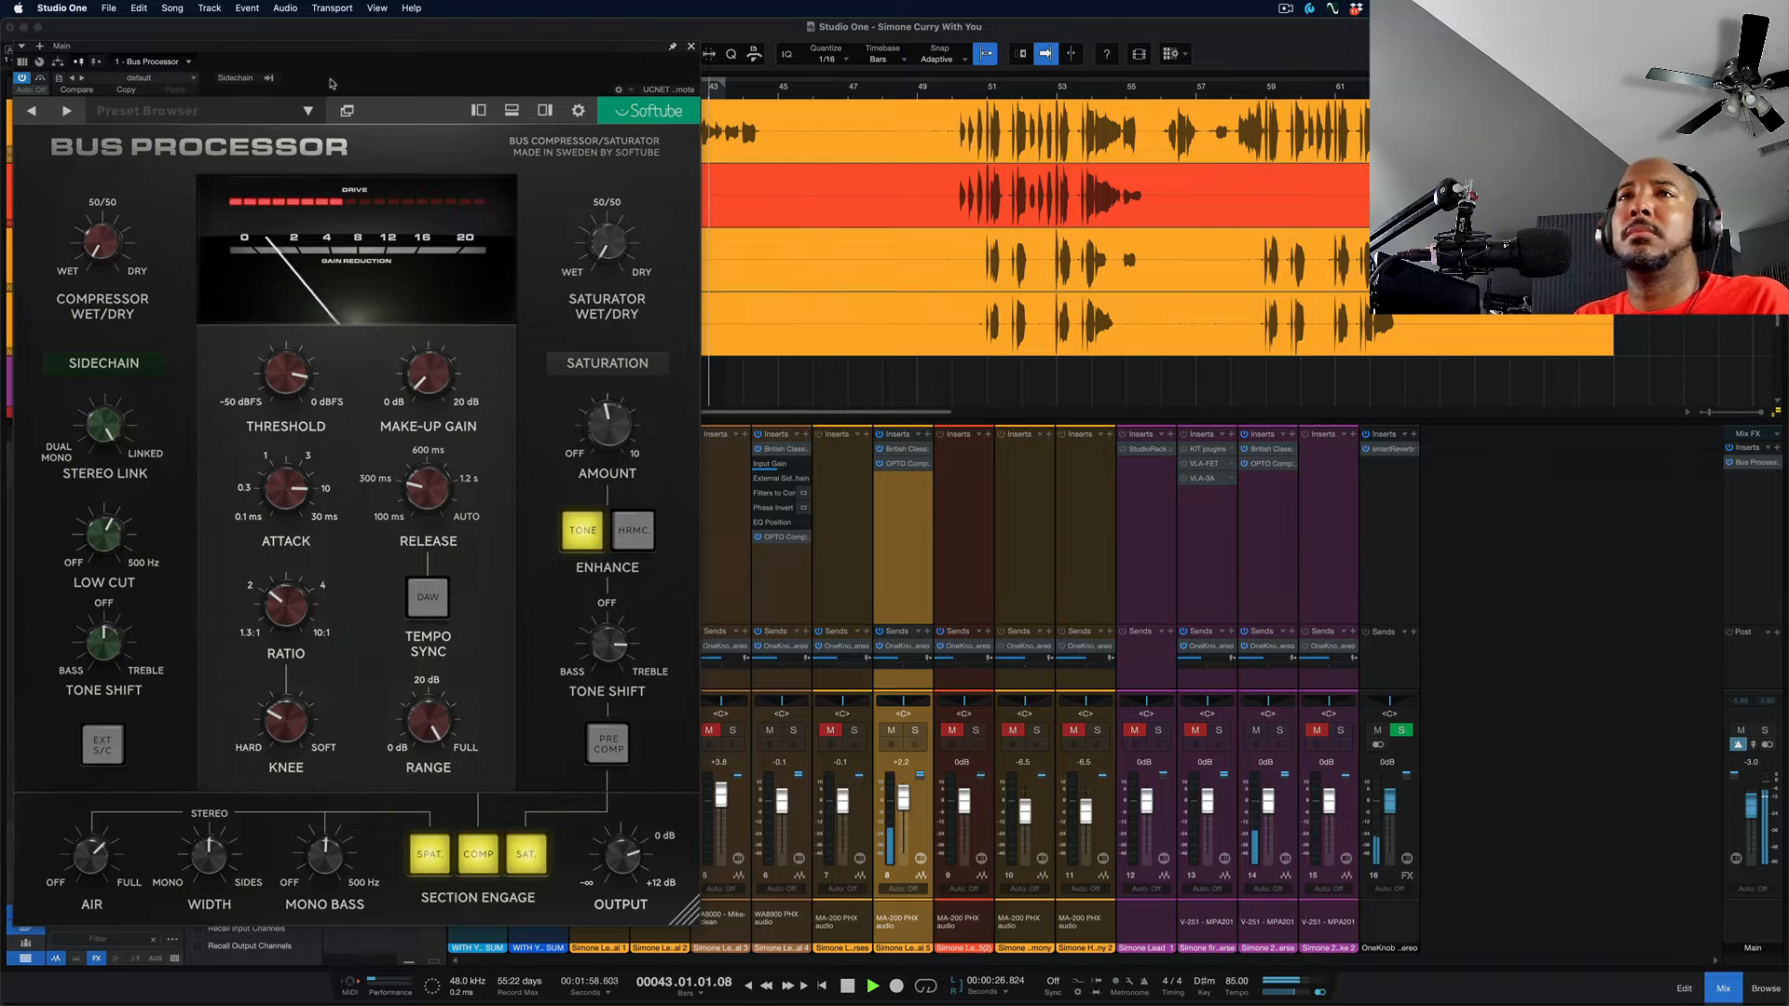
key("space")
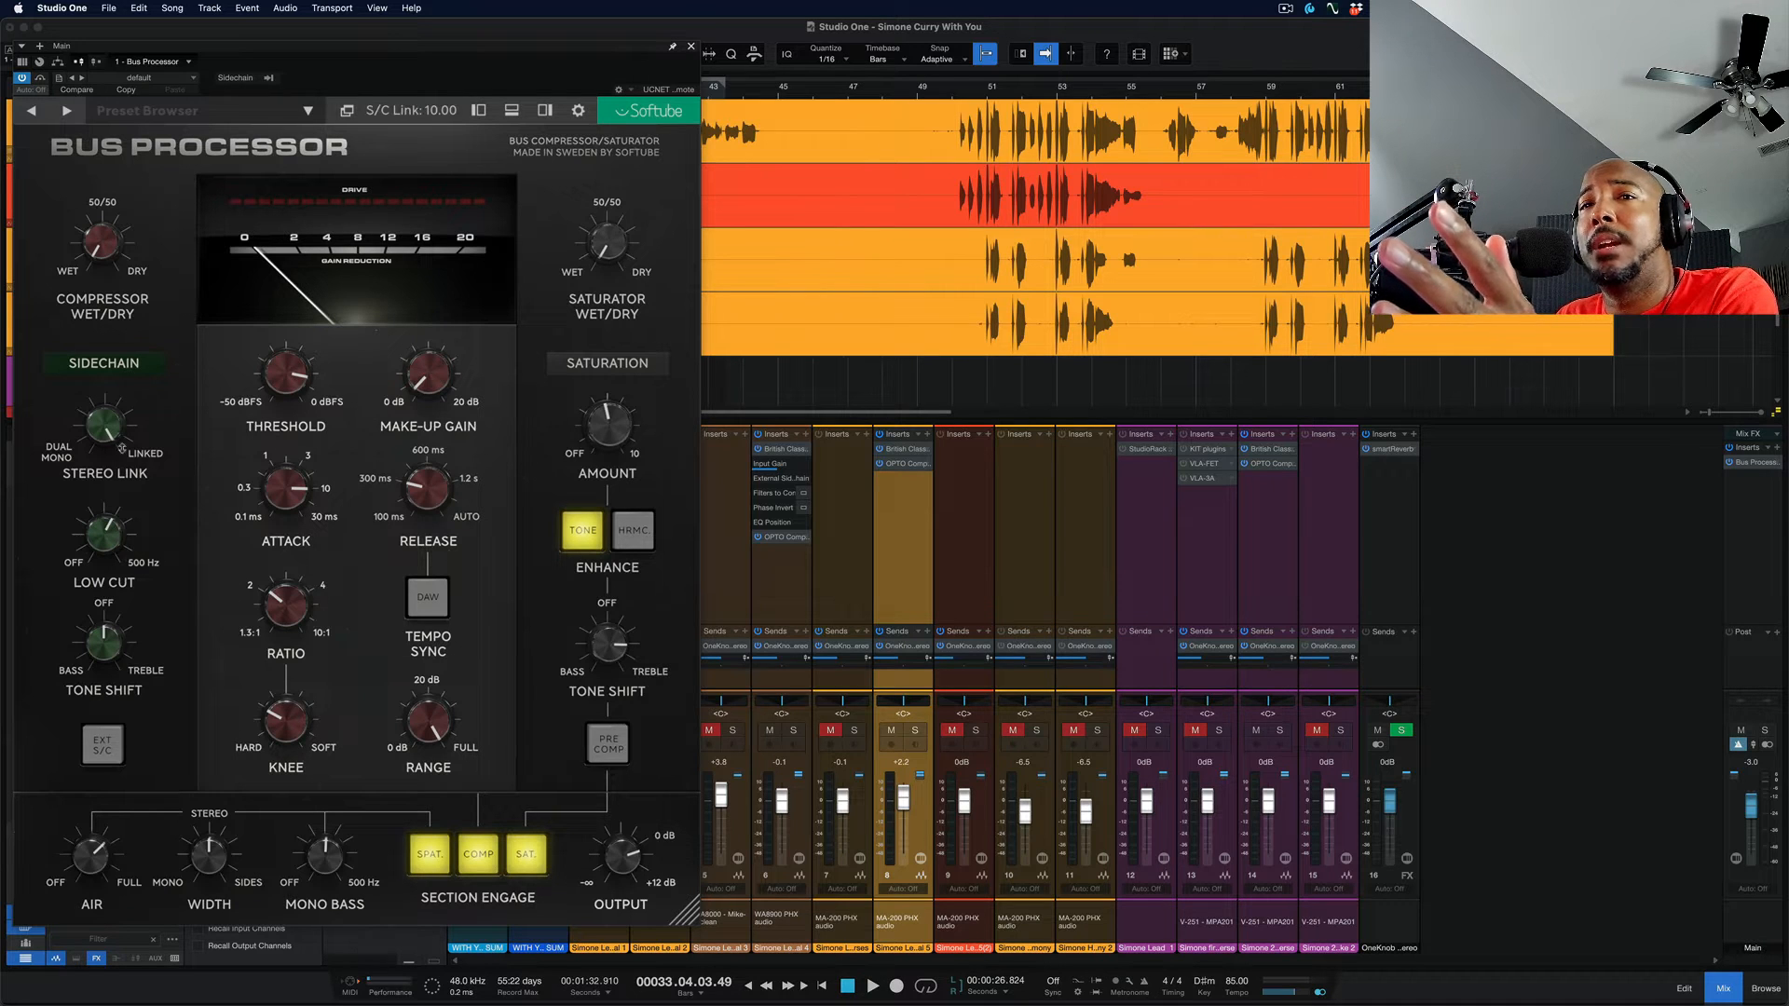
Reset the saturation section's Tone Shift to 0.00
mouse_move(110, 538)
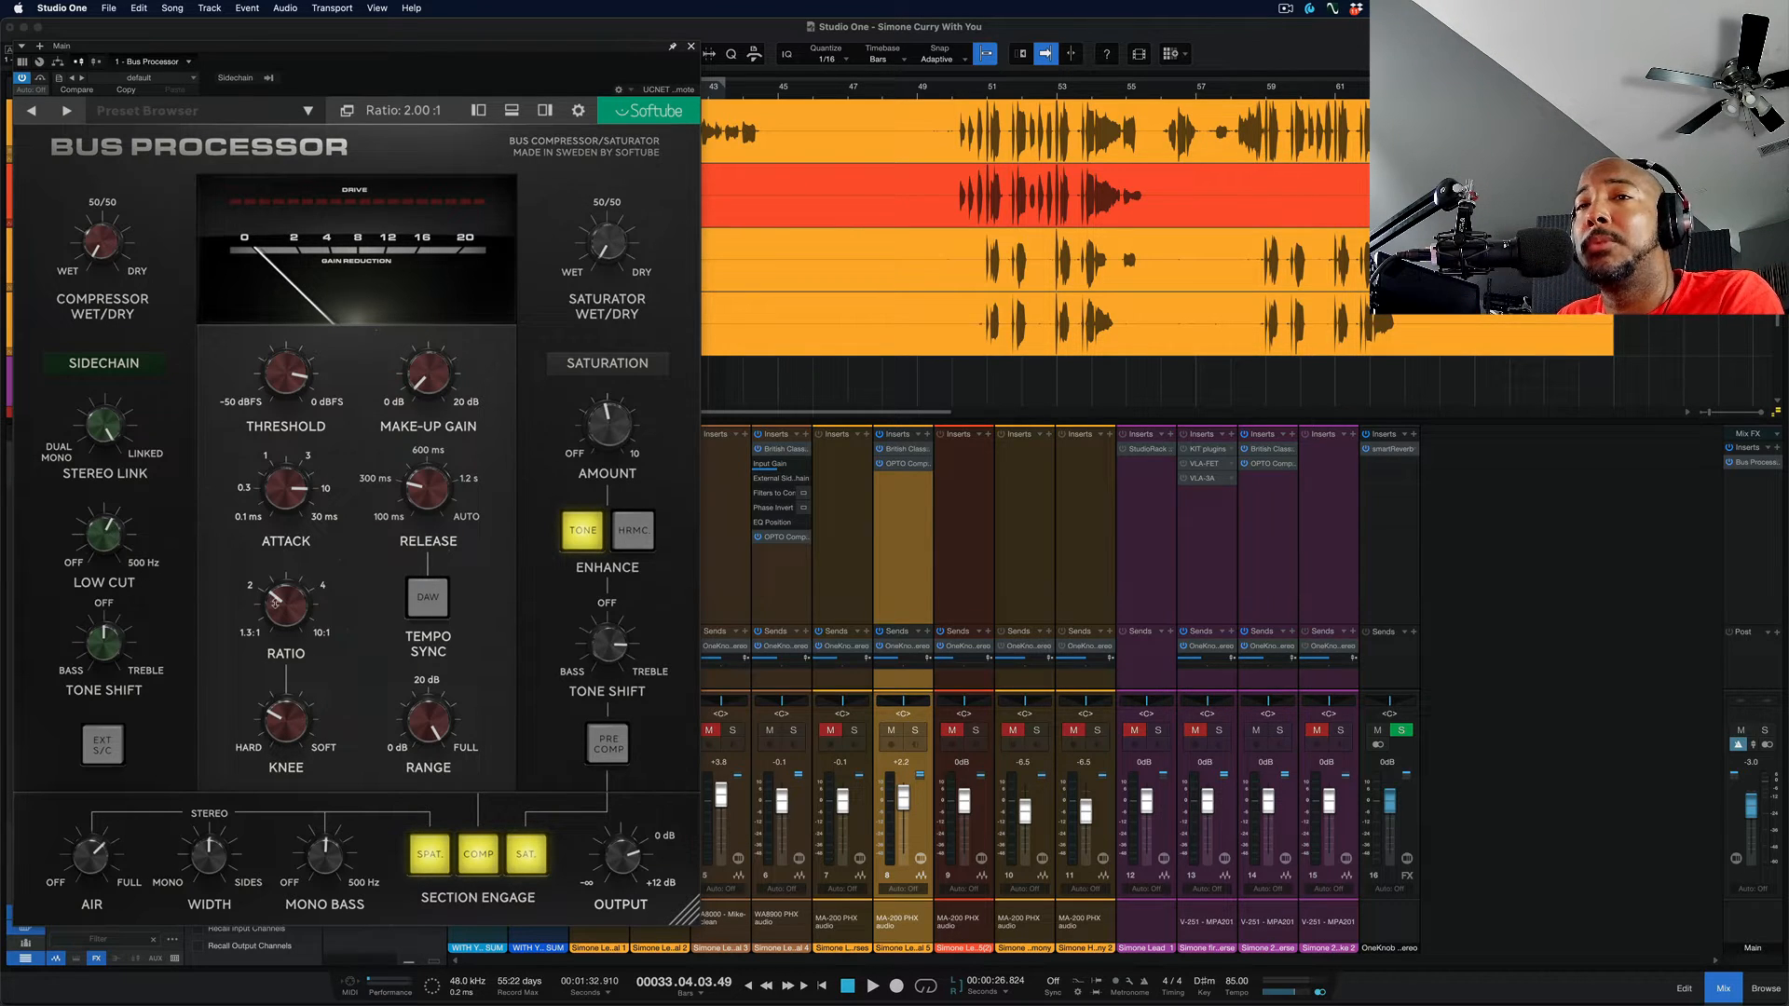
mouse_move(274, 500)
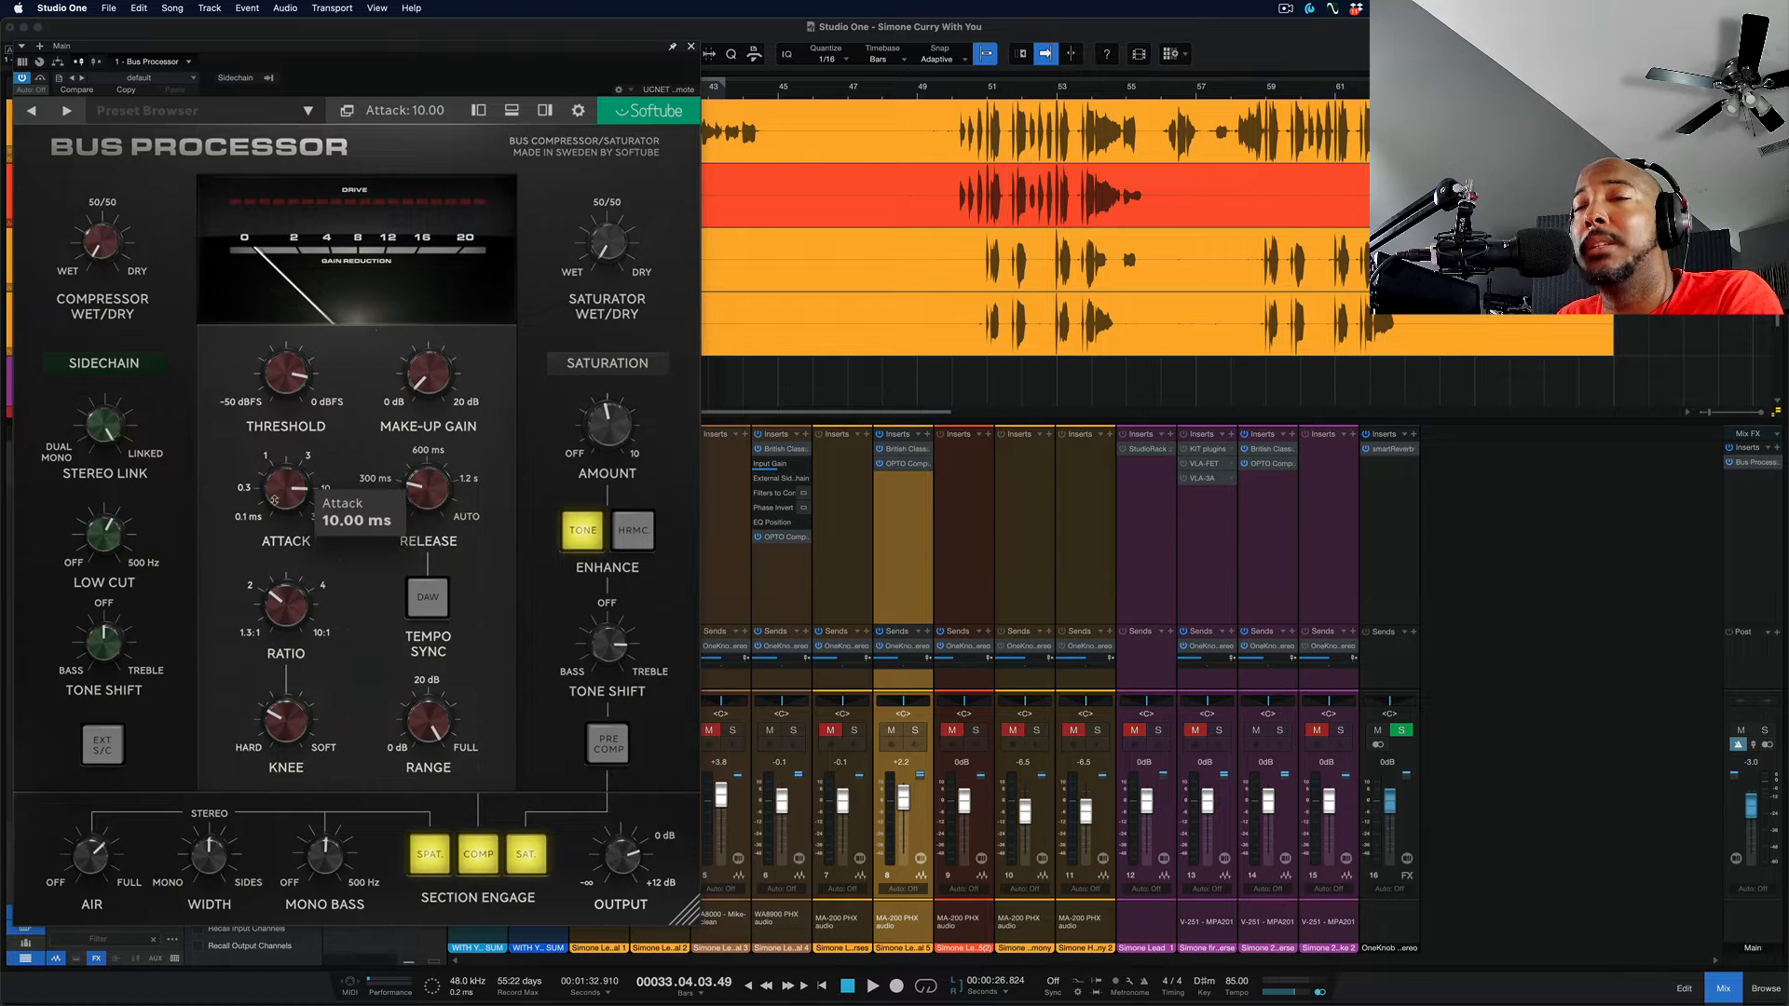
mouse_move(433, 489)
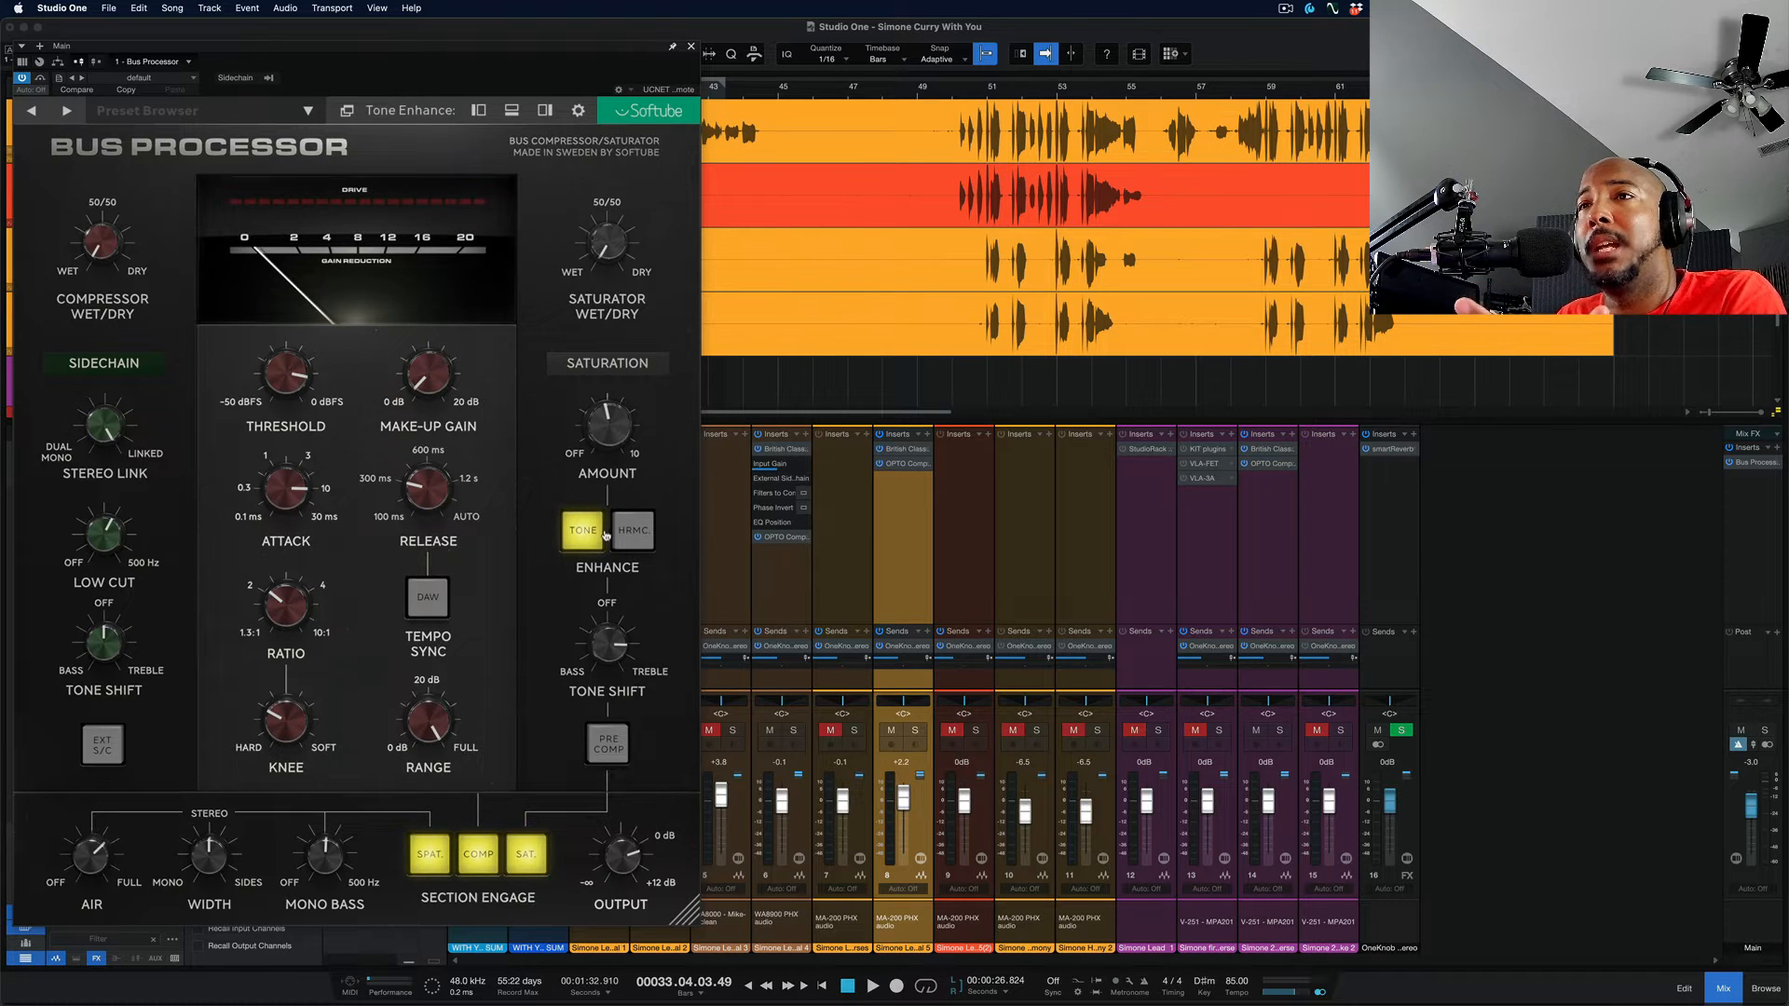
double_click(615, 653)
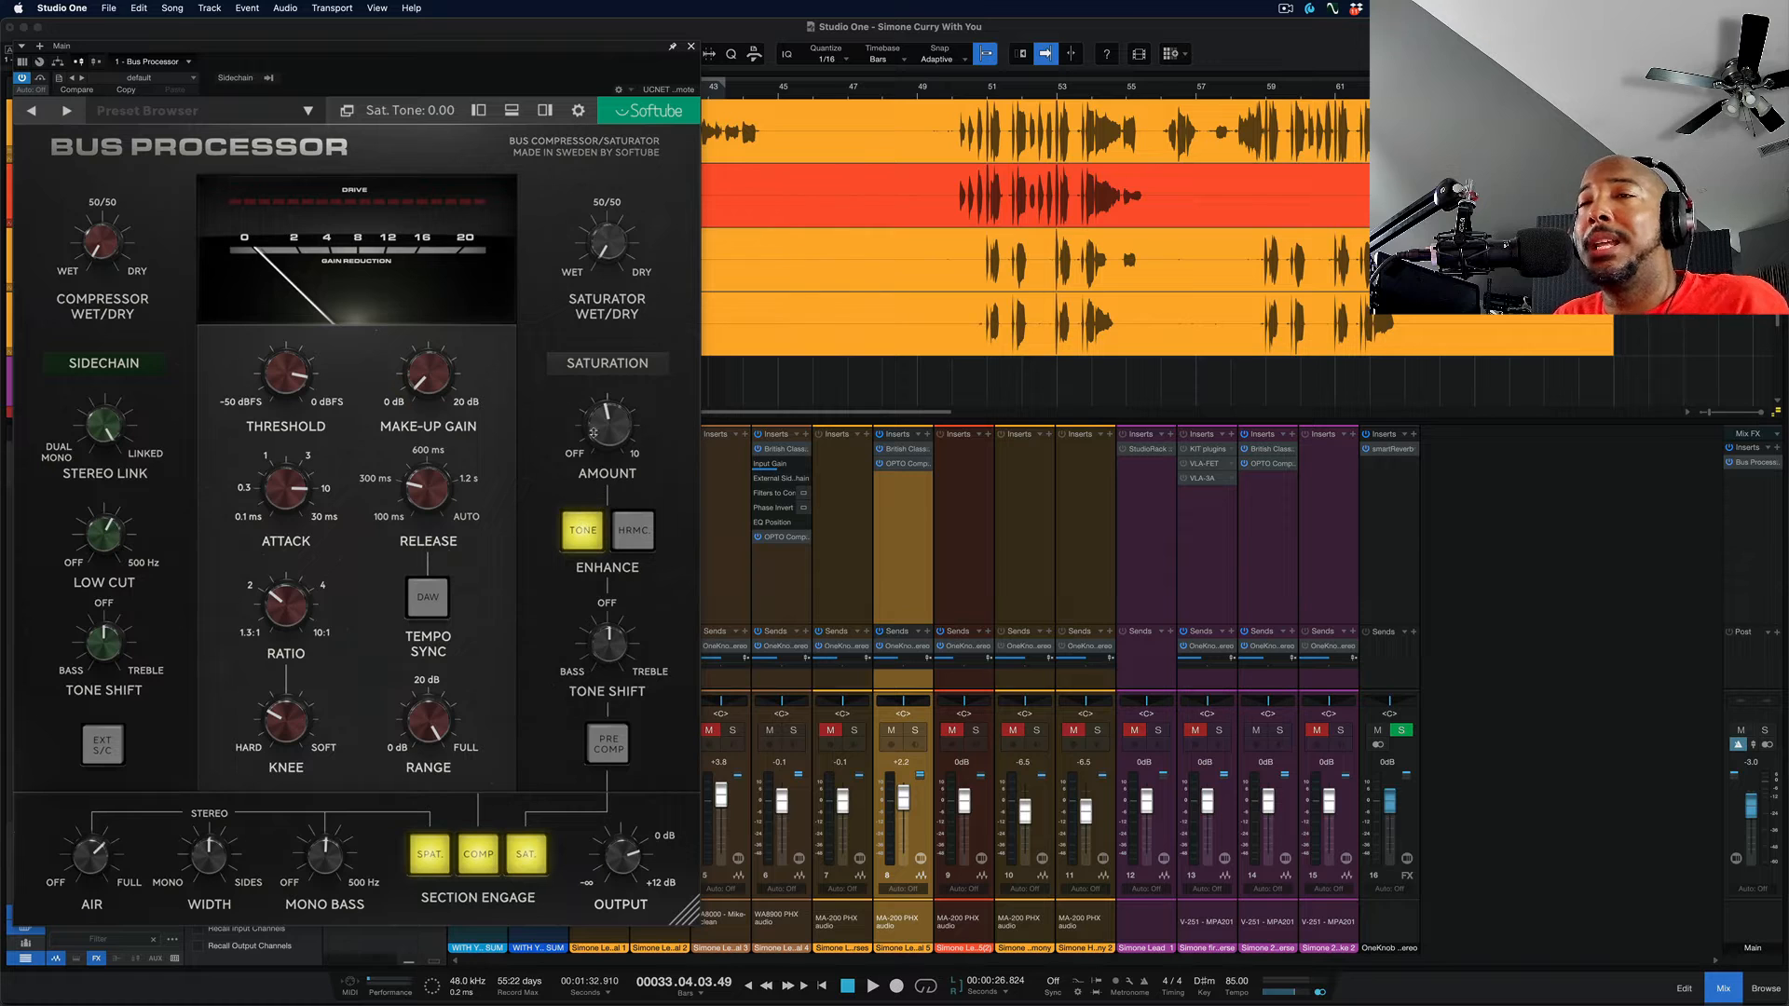
Disengage the saturation section, audition the song briefly, and disengage the spatial section as well
mouse_move(601, 427)
left_click(526, 863)
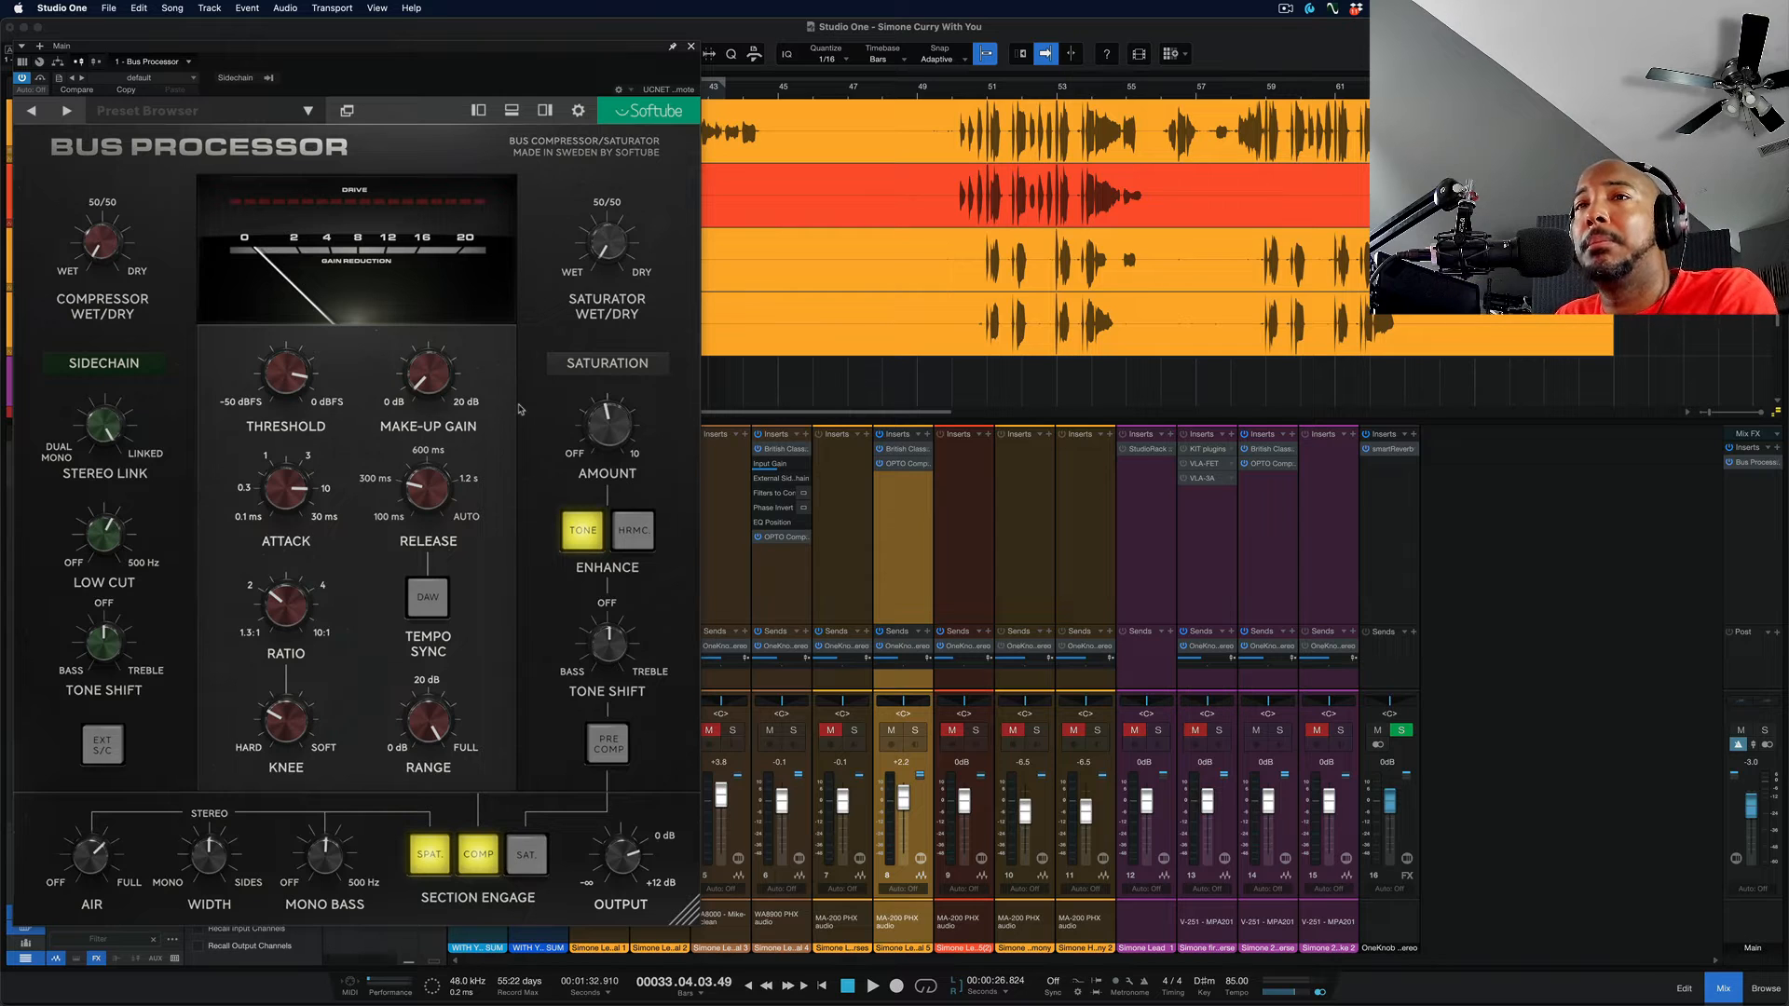
key("space")
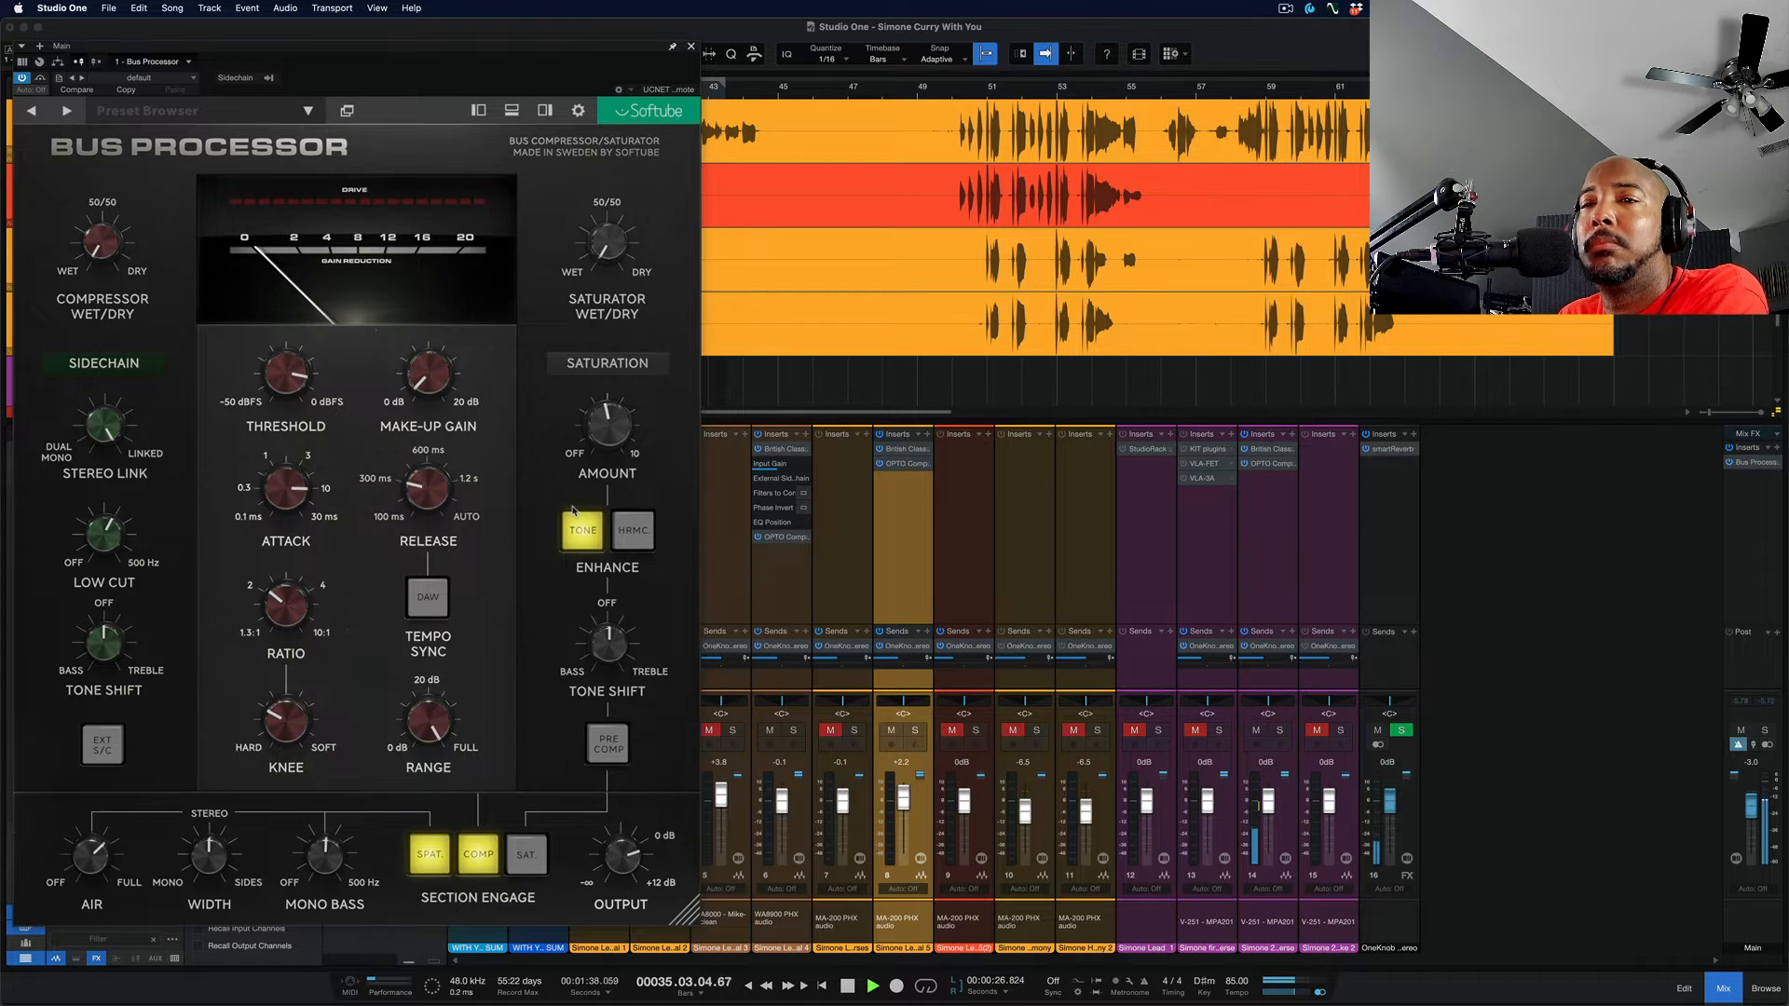
key("space")
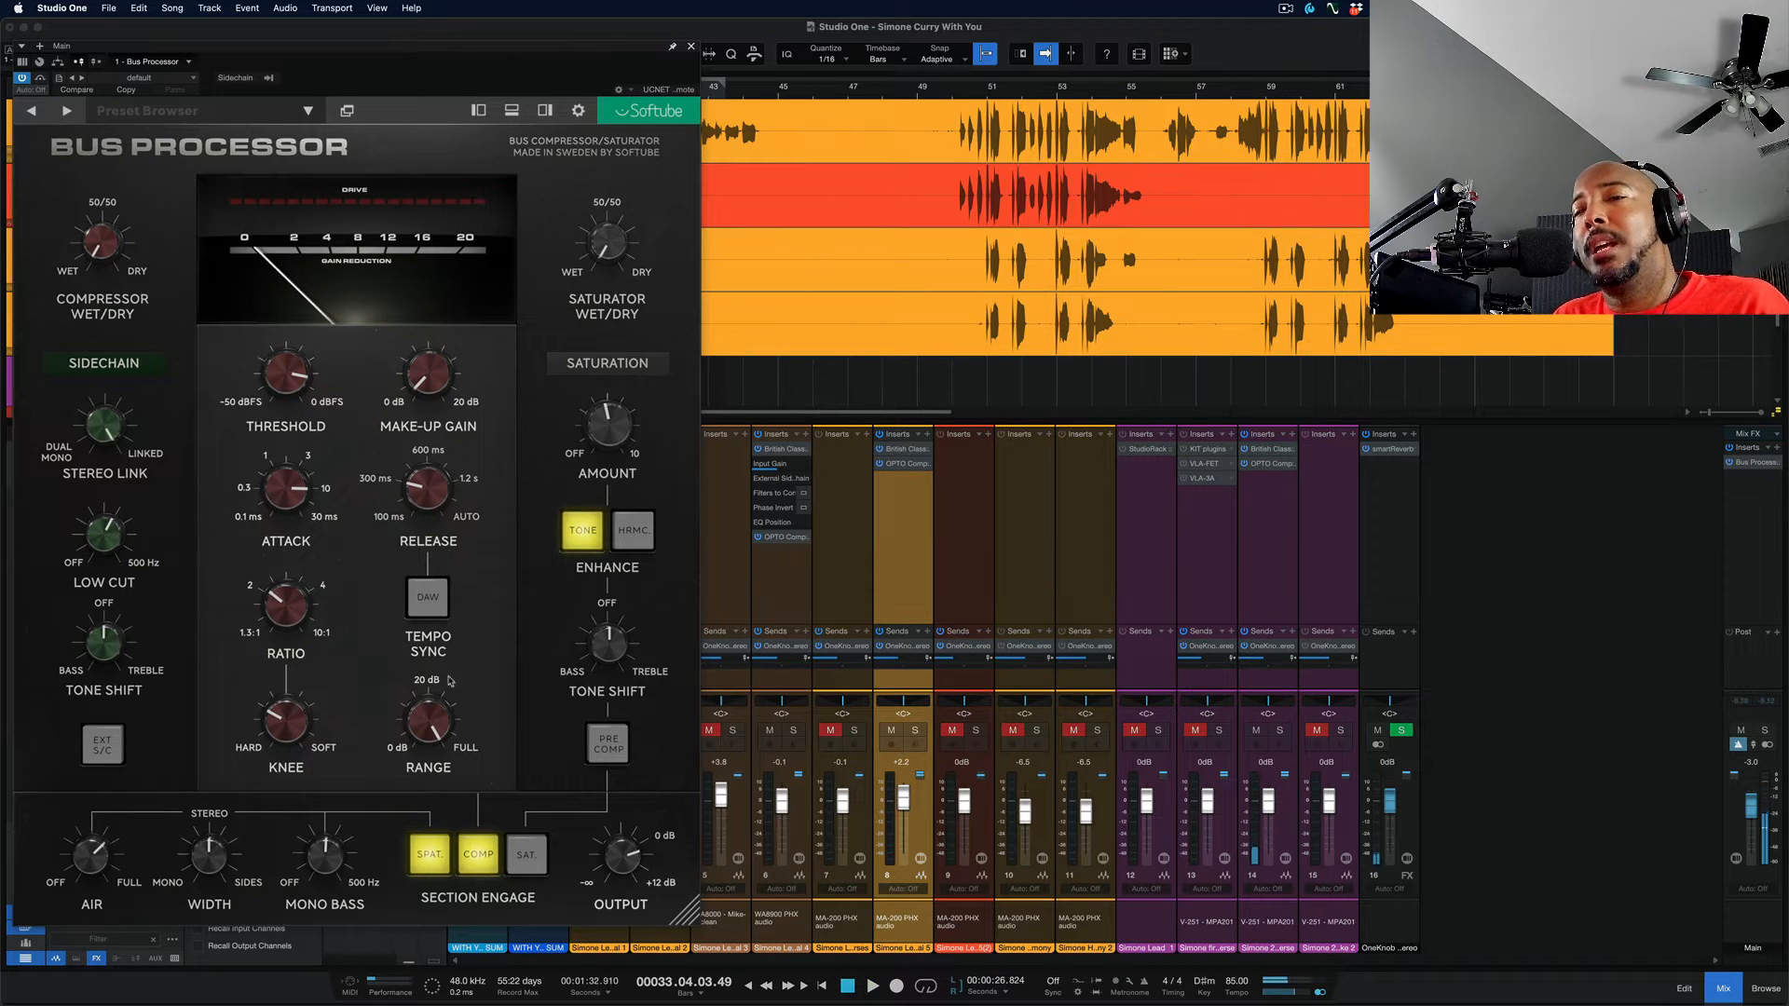
left_click(427, 856)
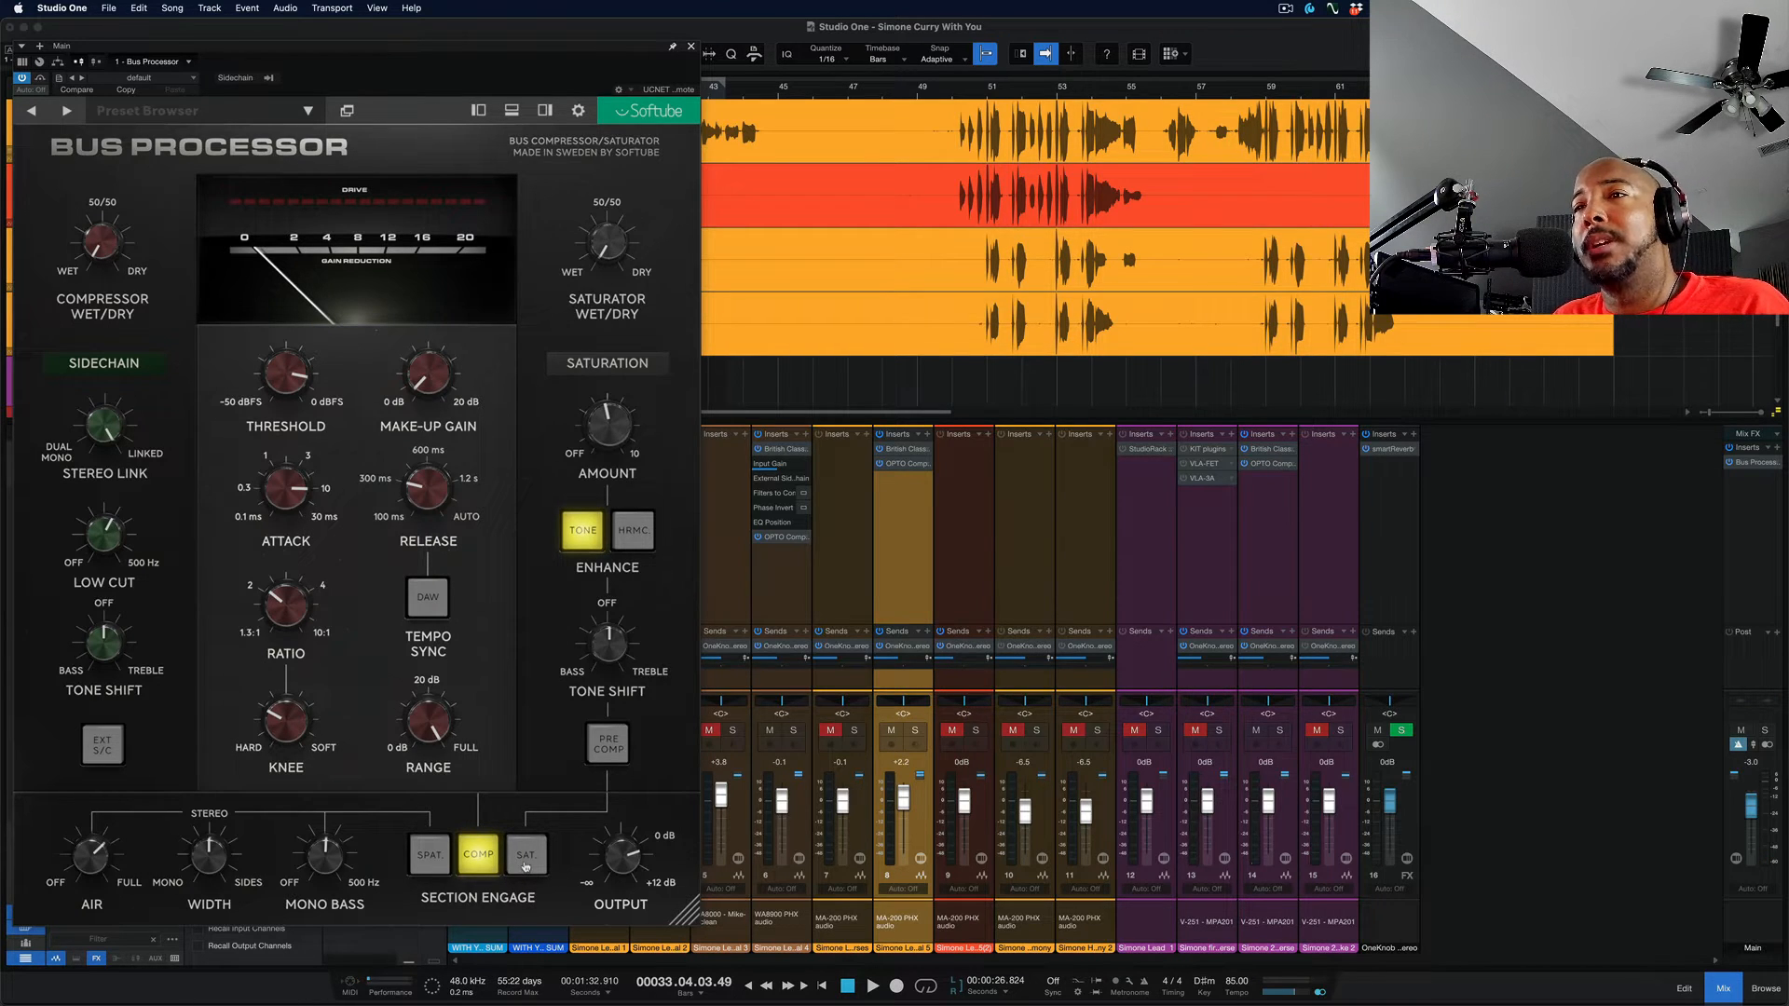
Play the song while toggling the saturation section on and off, leave it engaged, and stop playback
key("space")
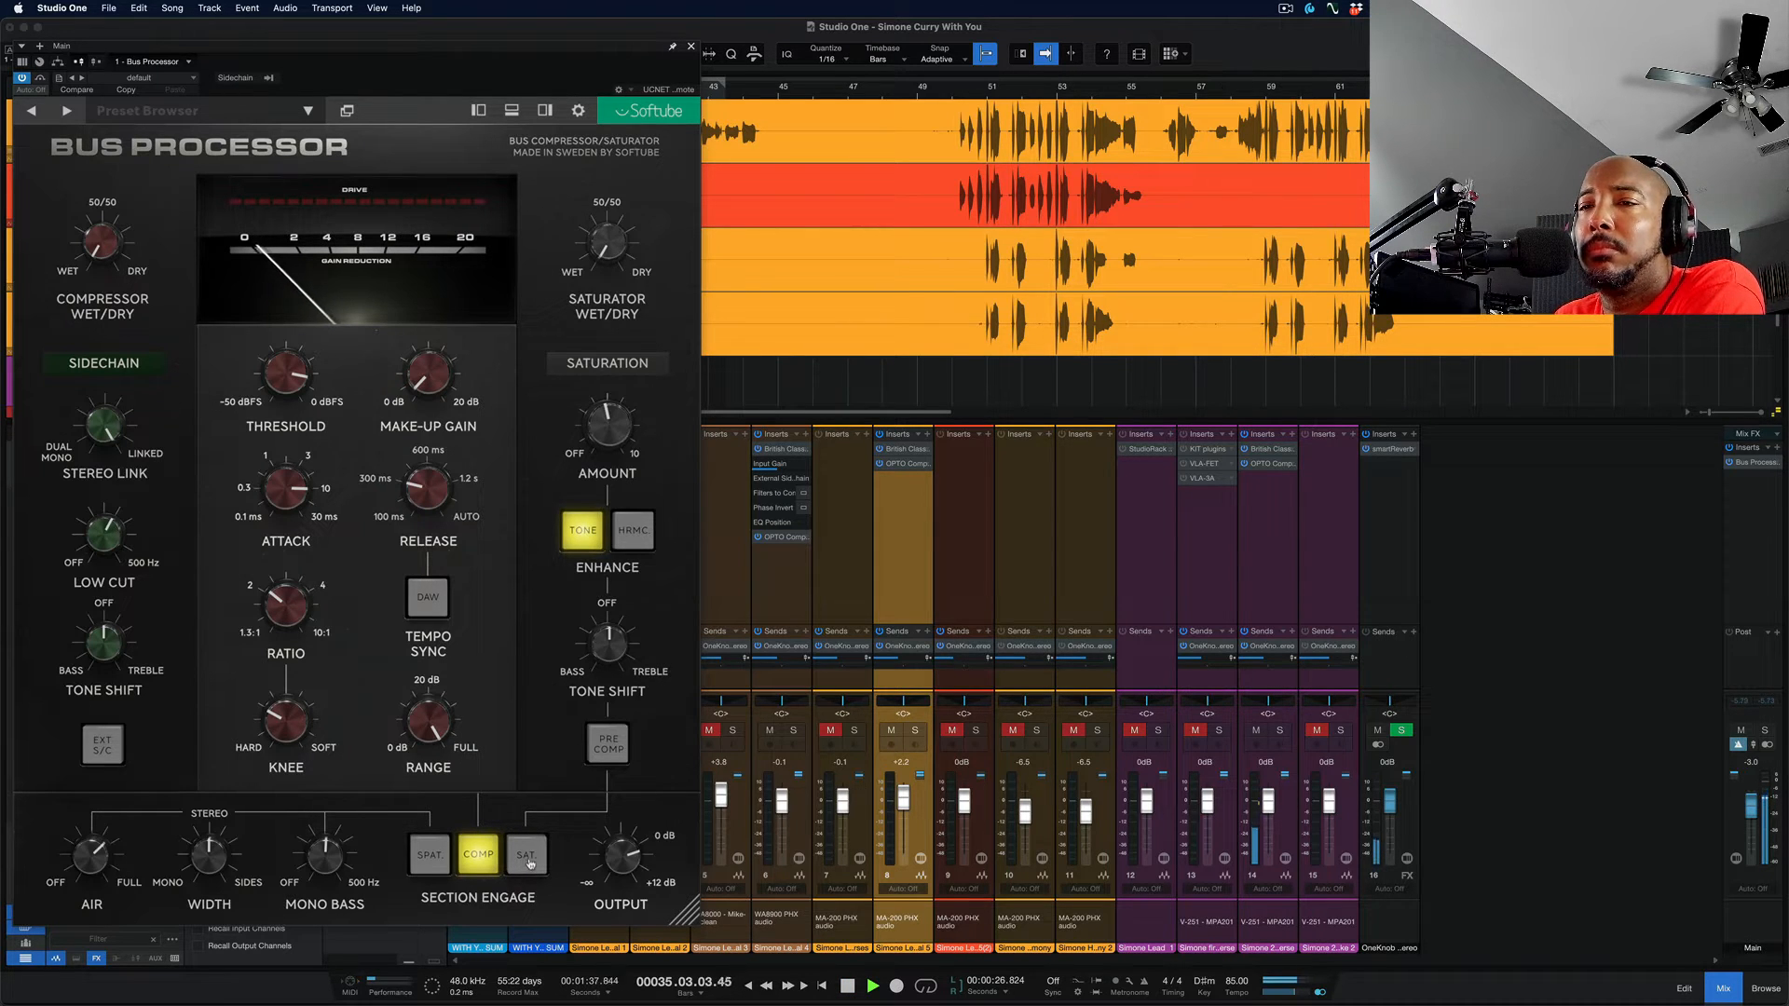
left_click(527, 855)
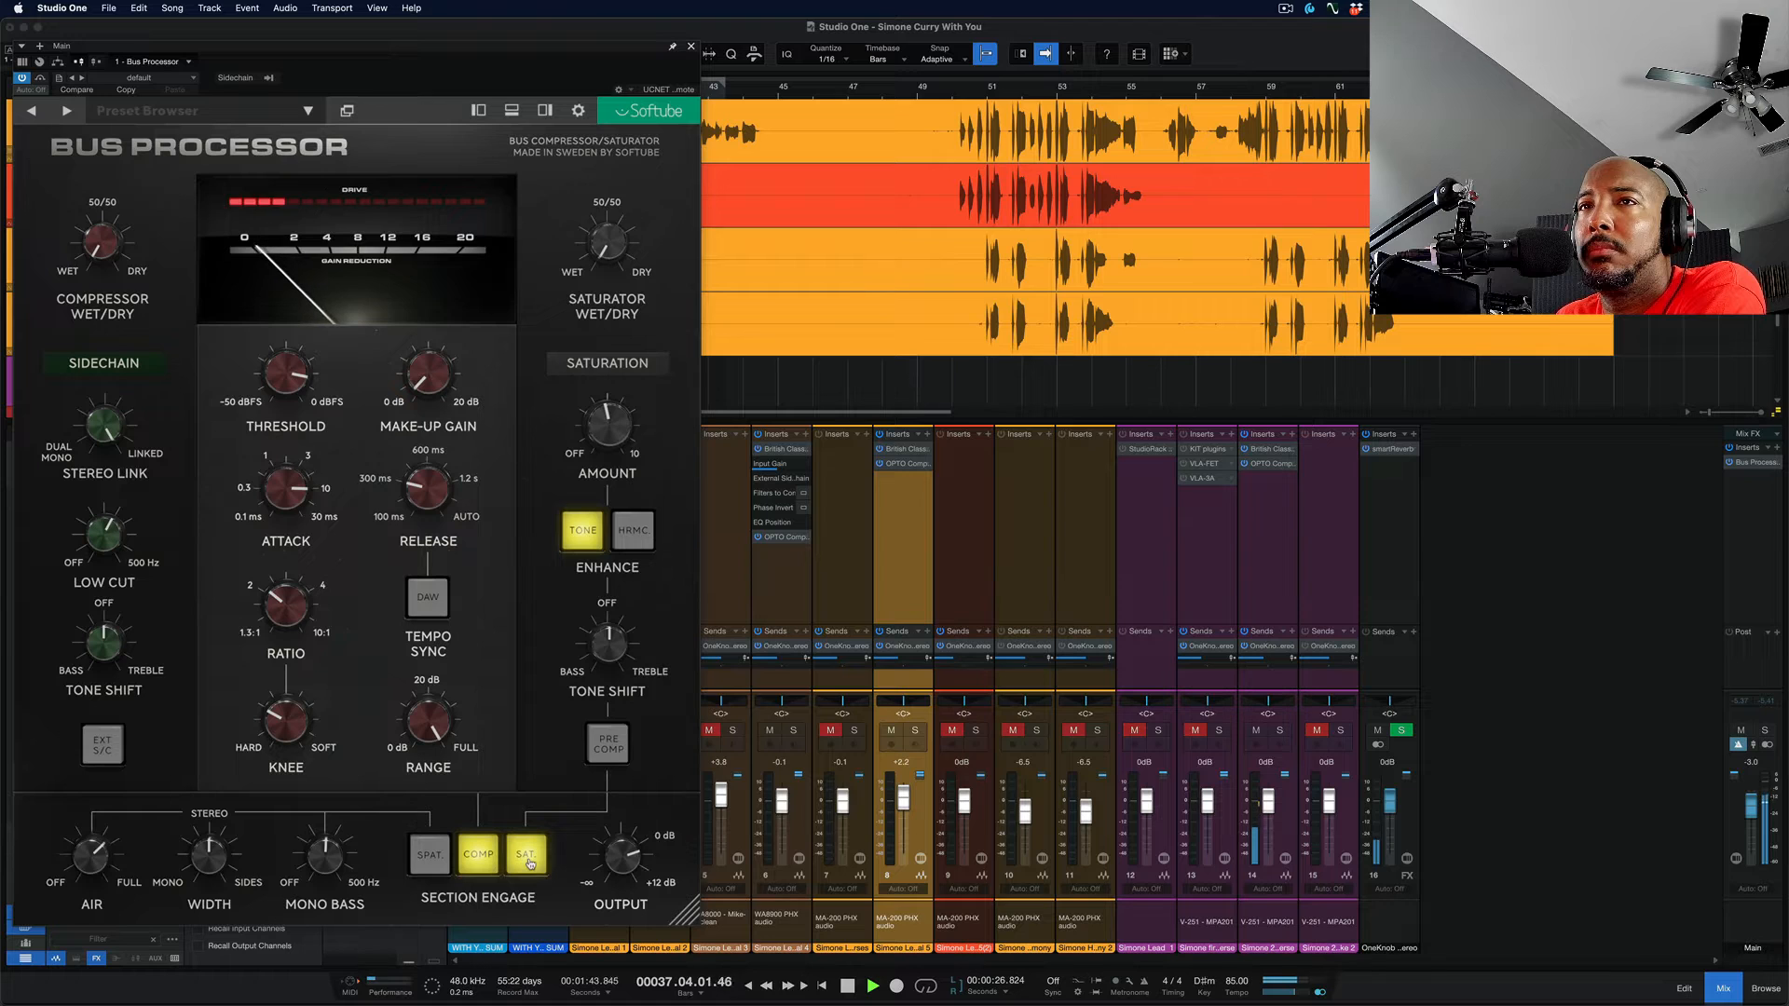
left_click(528, 857)
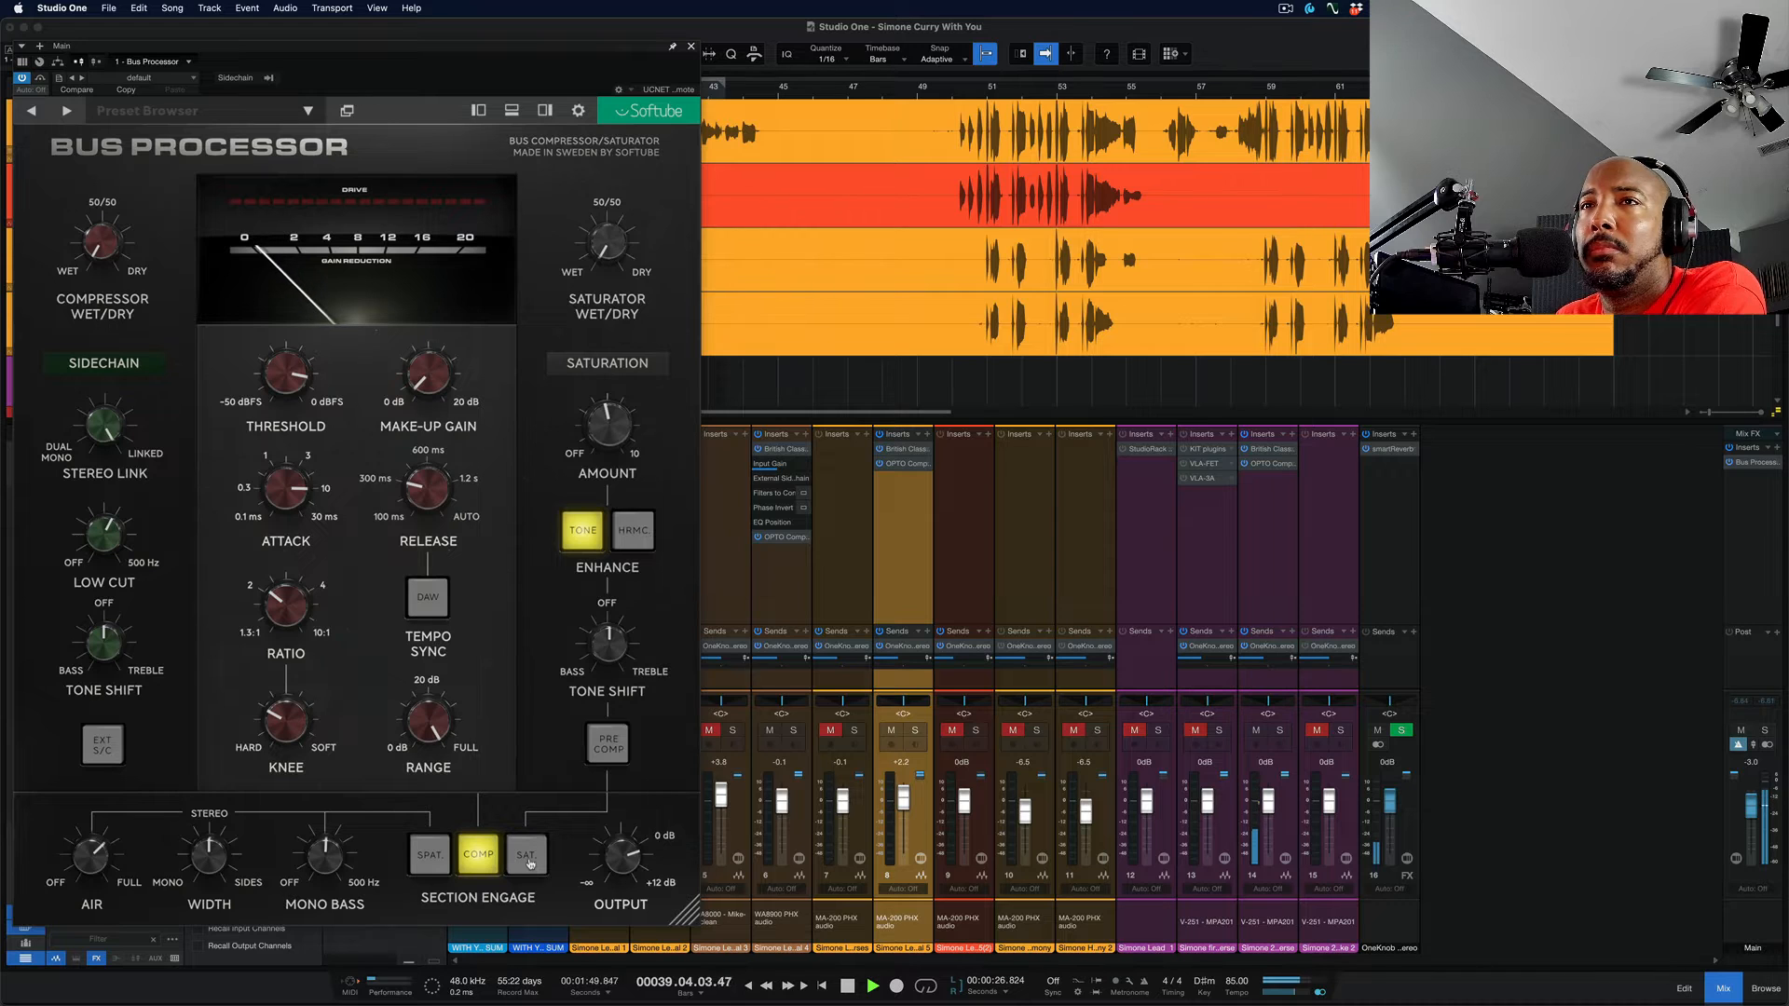
left_click(527, 857)
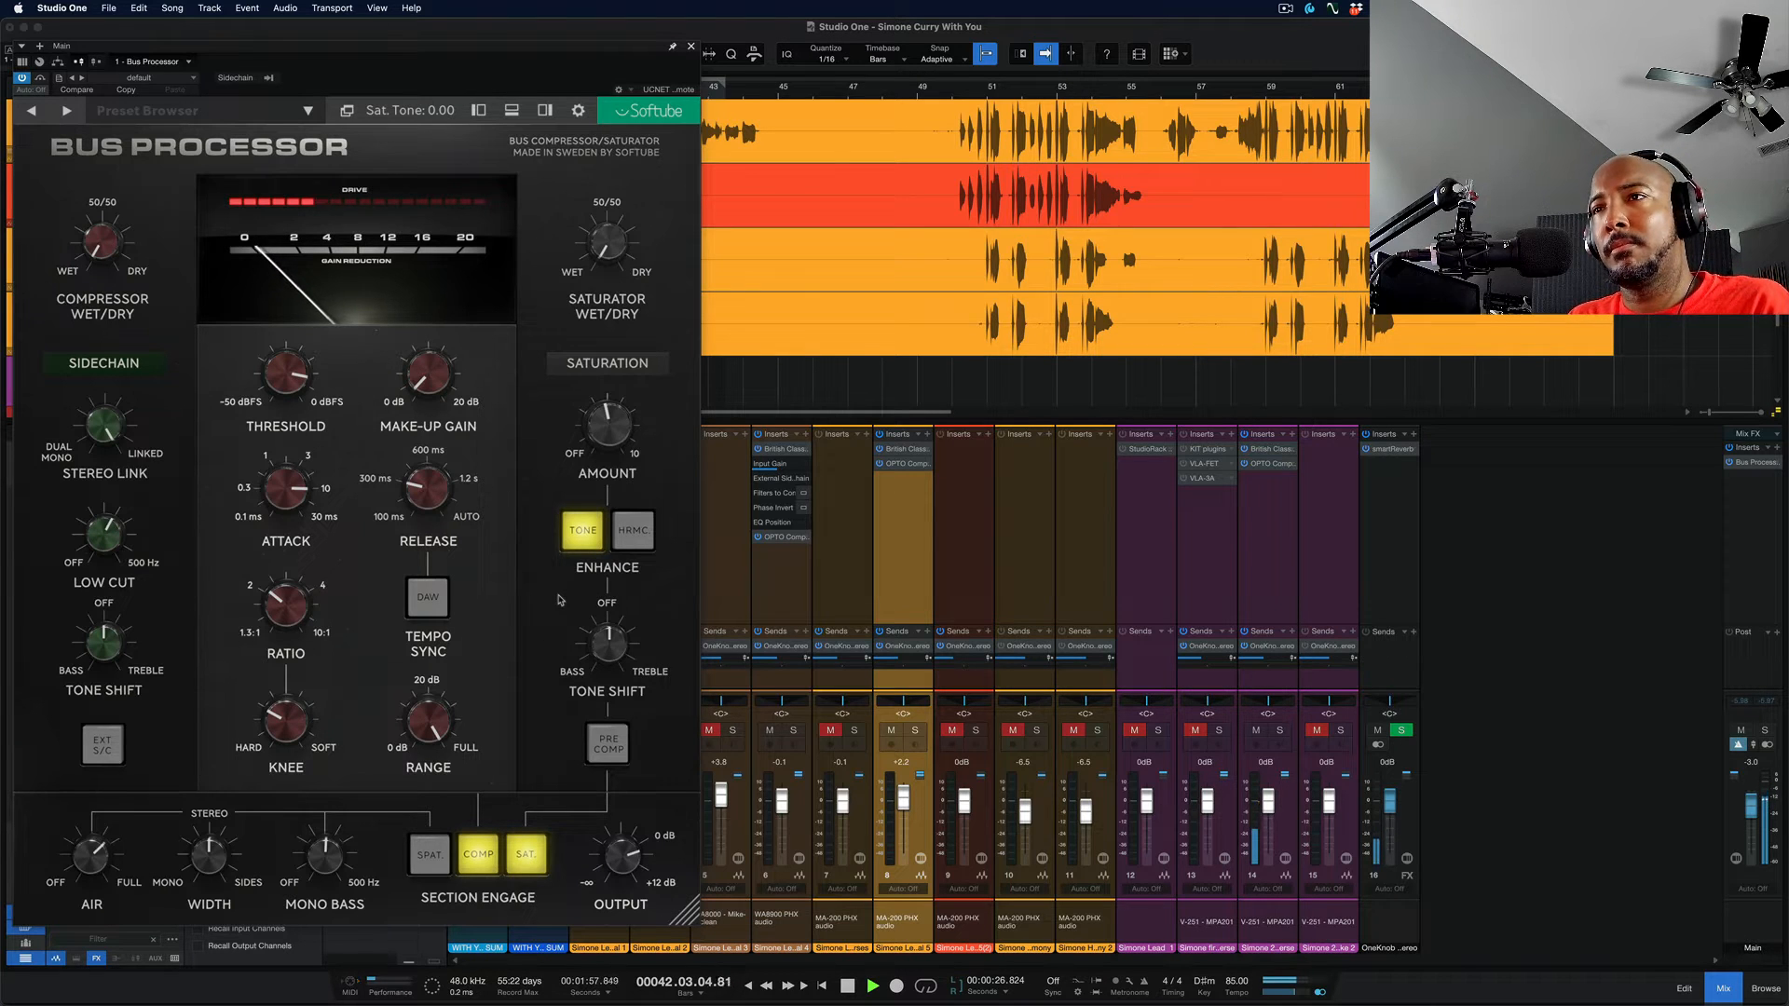
key("space")
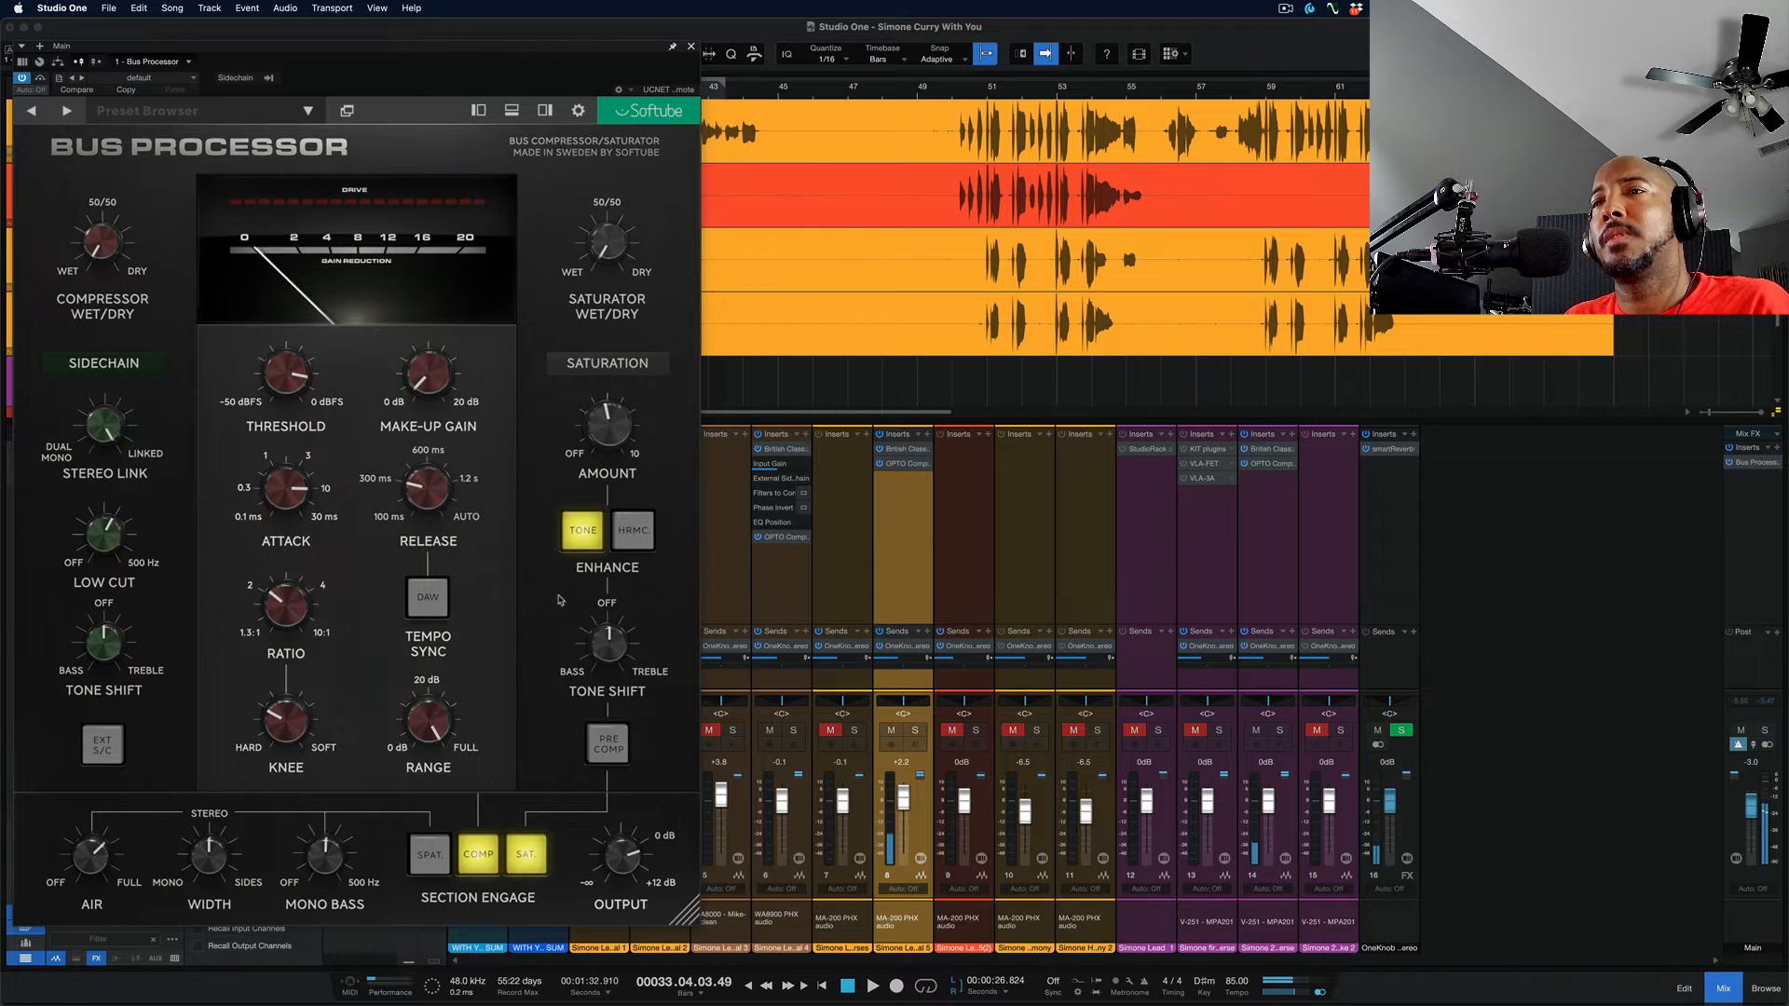
Try saturation Amount values of 5.38 and 5.57, and bring the Amount back down while auditioning the song
mouse_move(610, 440)
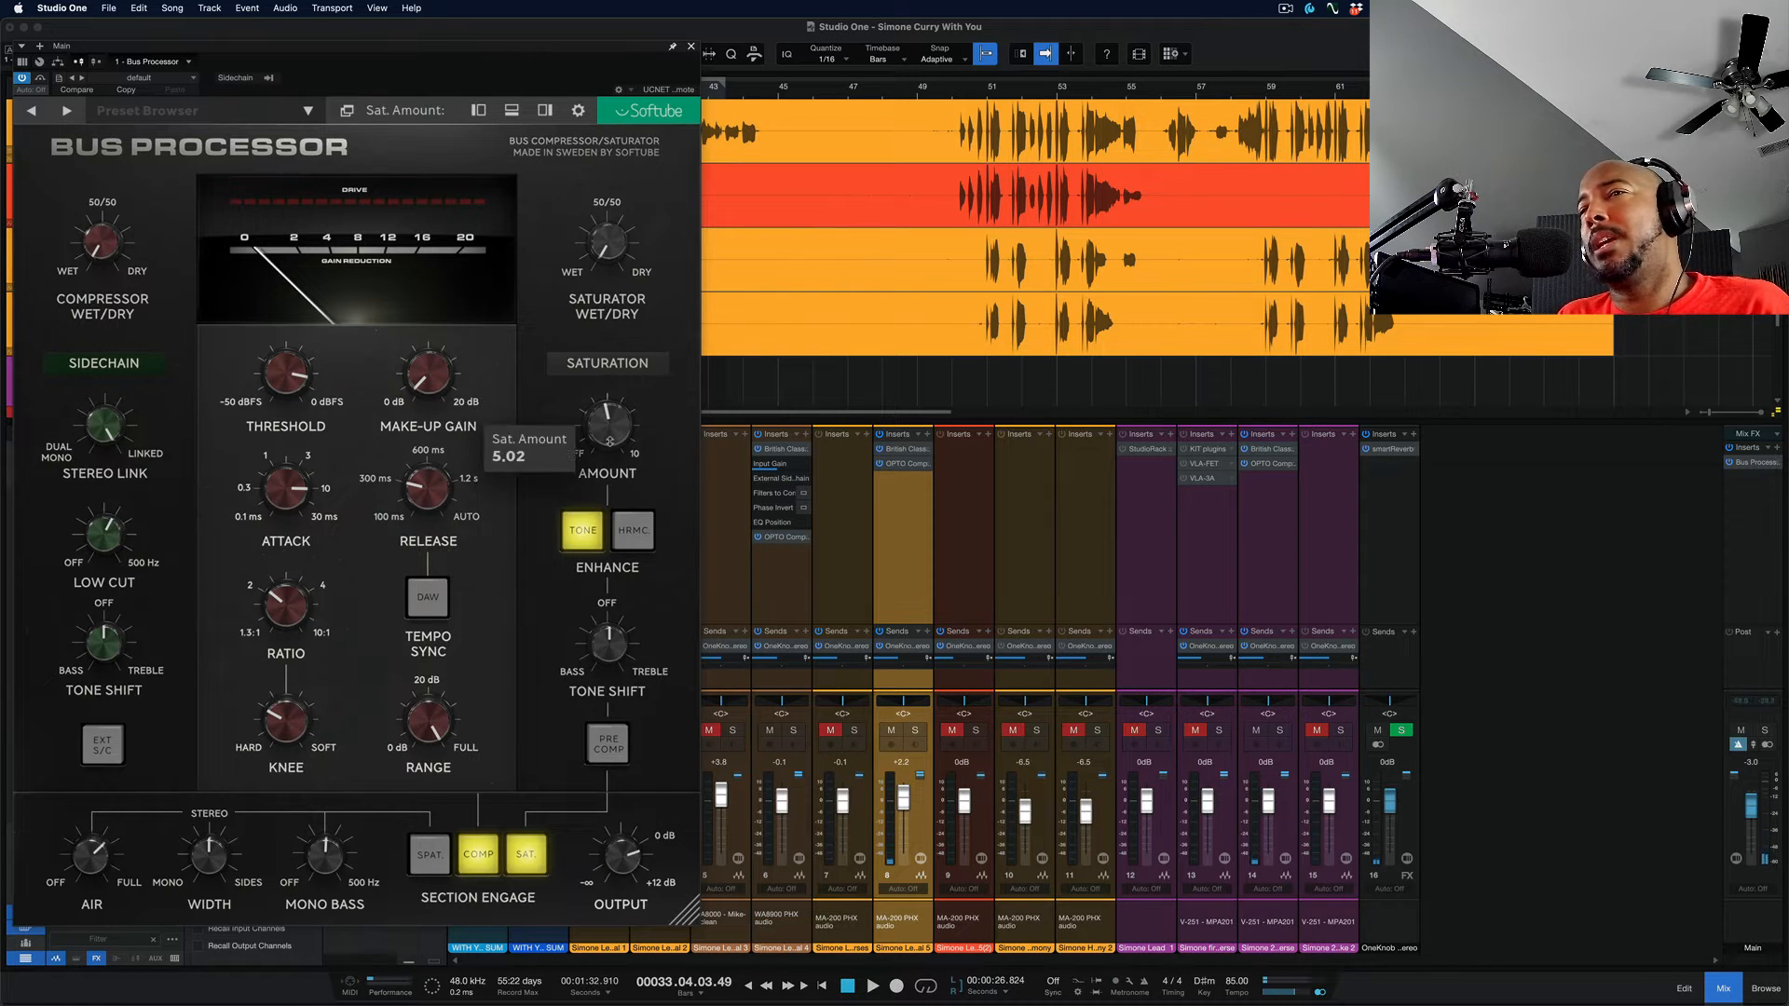
left_click_drag(610, 441, 611, 435)
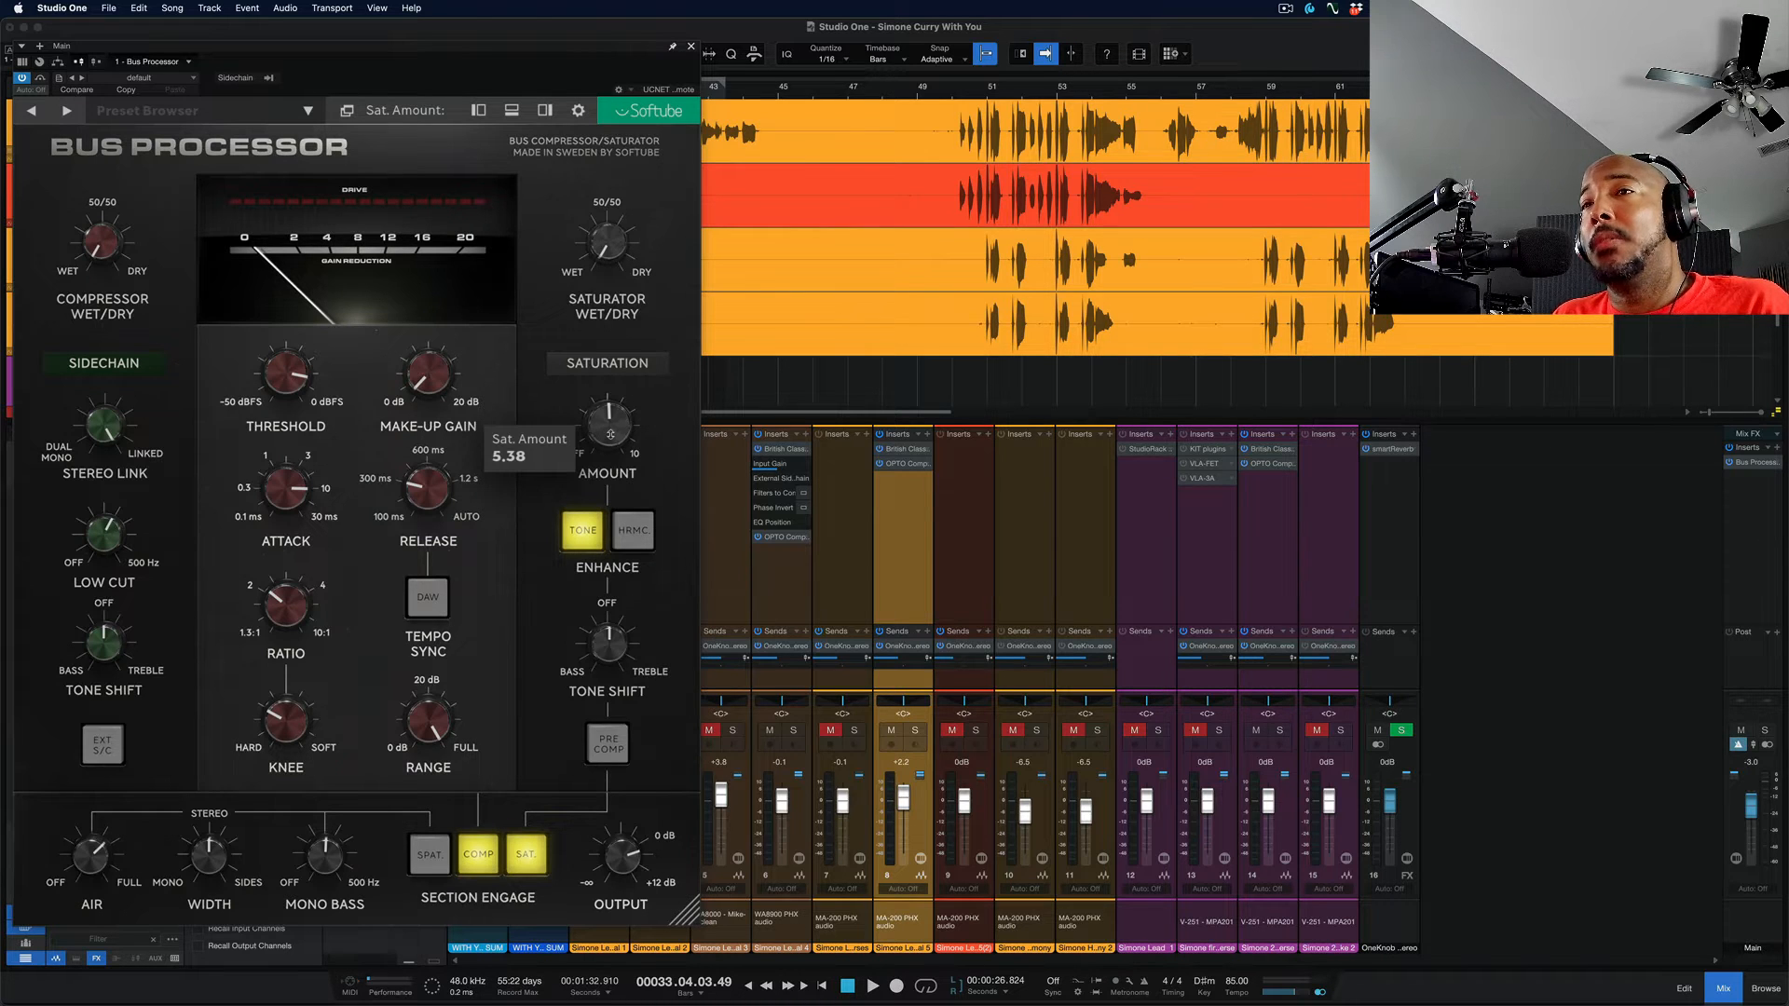
left_click_drag(610, 434, 606, 445)
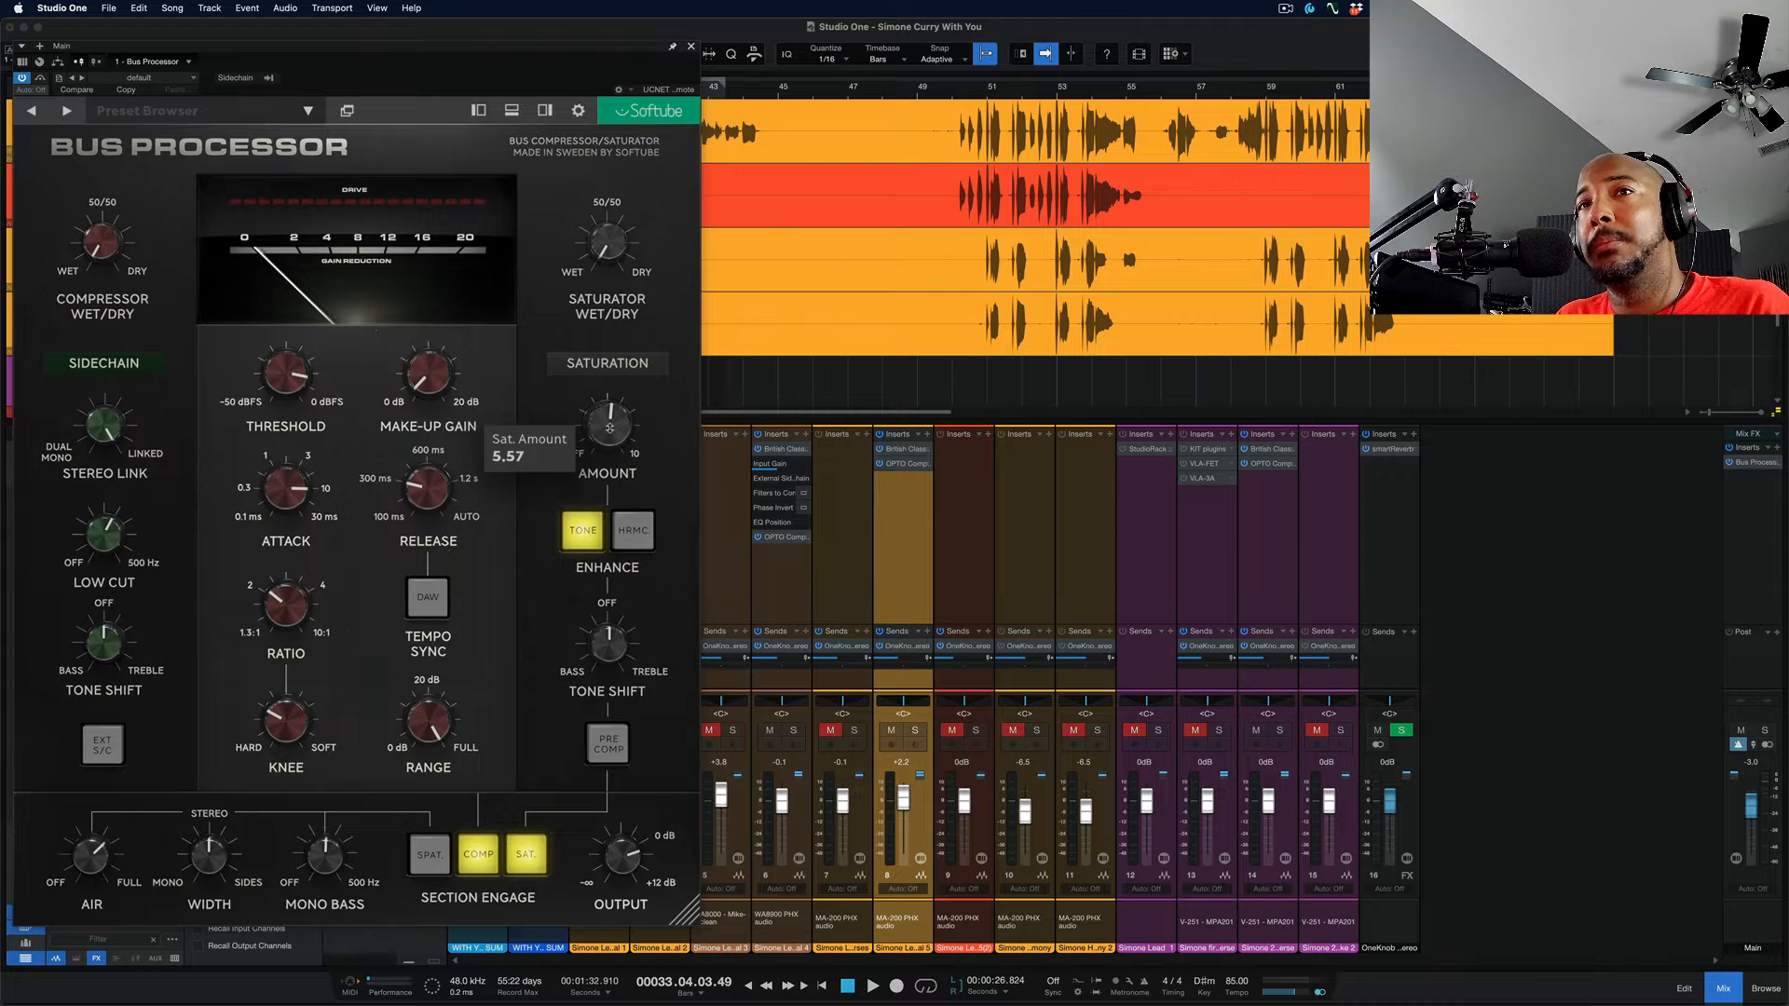
key("space")
mouse_move(610, 428)
left_mouse_down()
mouse_move(592, 304)
mouse_move(607, 433)
left_mouse_up()
key("space")
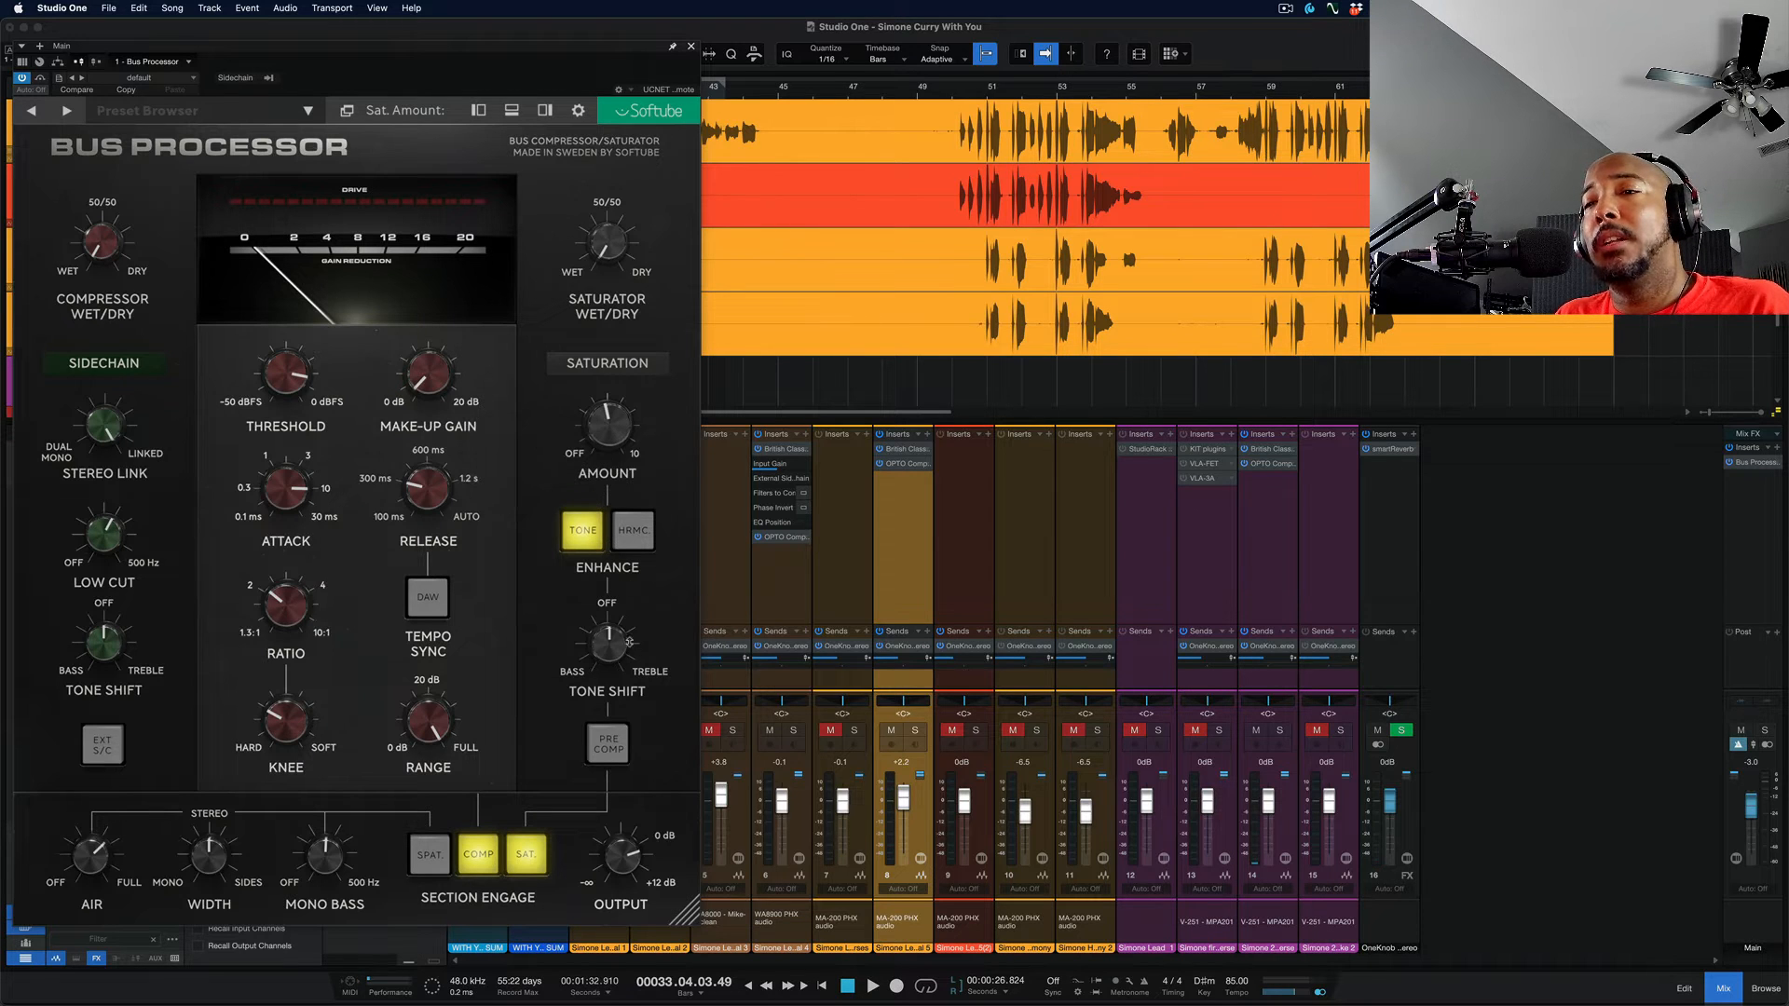
Set the saturation section's Tone Shift to 3.15, toward treble
left_click_drag(608, 643, 607, 575)
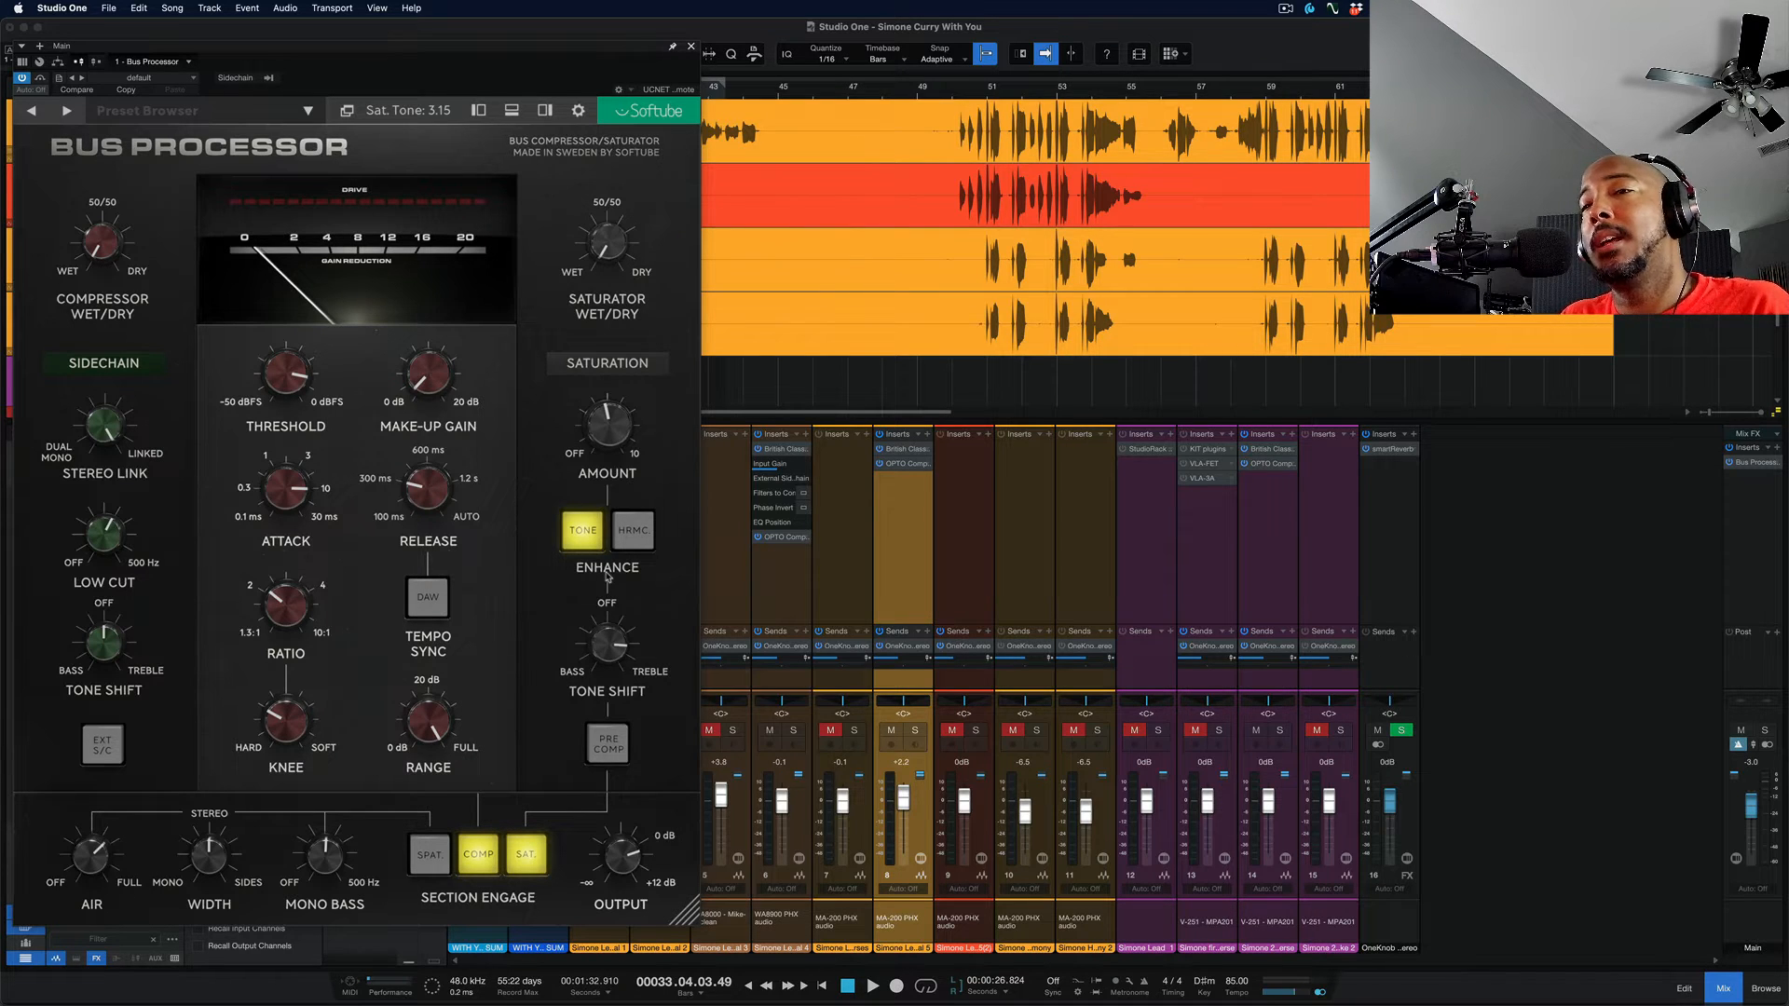
Try saturation Tone Shift values of 1.80, 3.15 and -3.35, resetting the control to 0.00 at the end
mouse_move(604, 652)
left_mouse_down()
mouse_move(626, 826)
mouse_move(577, 657)
left_mouse_up()
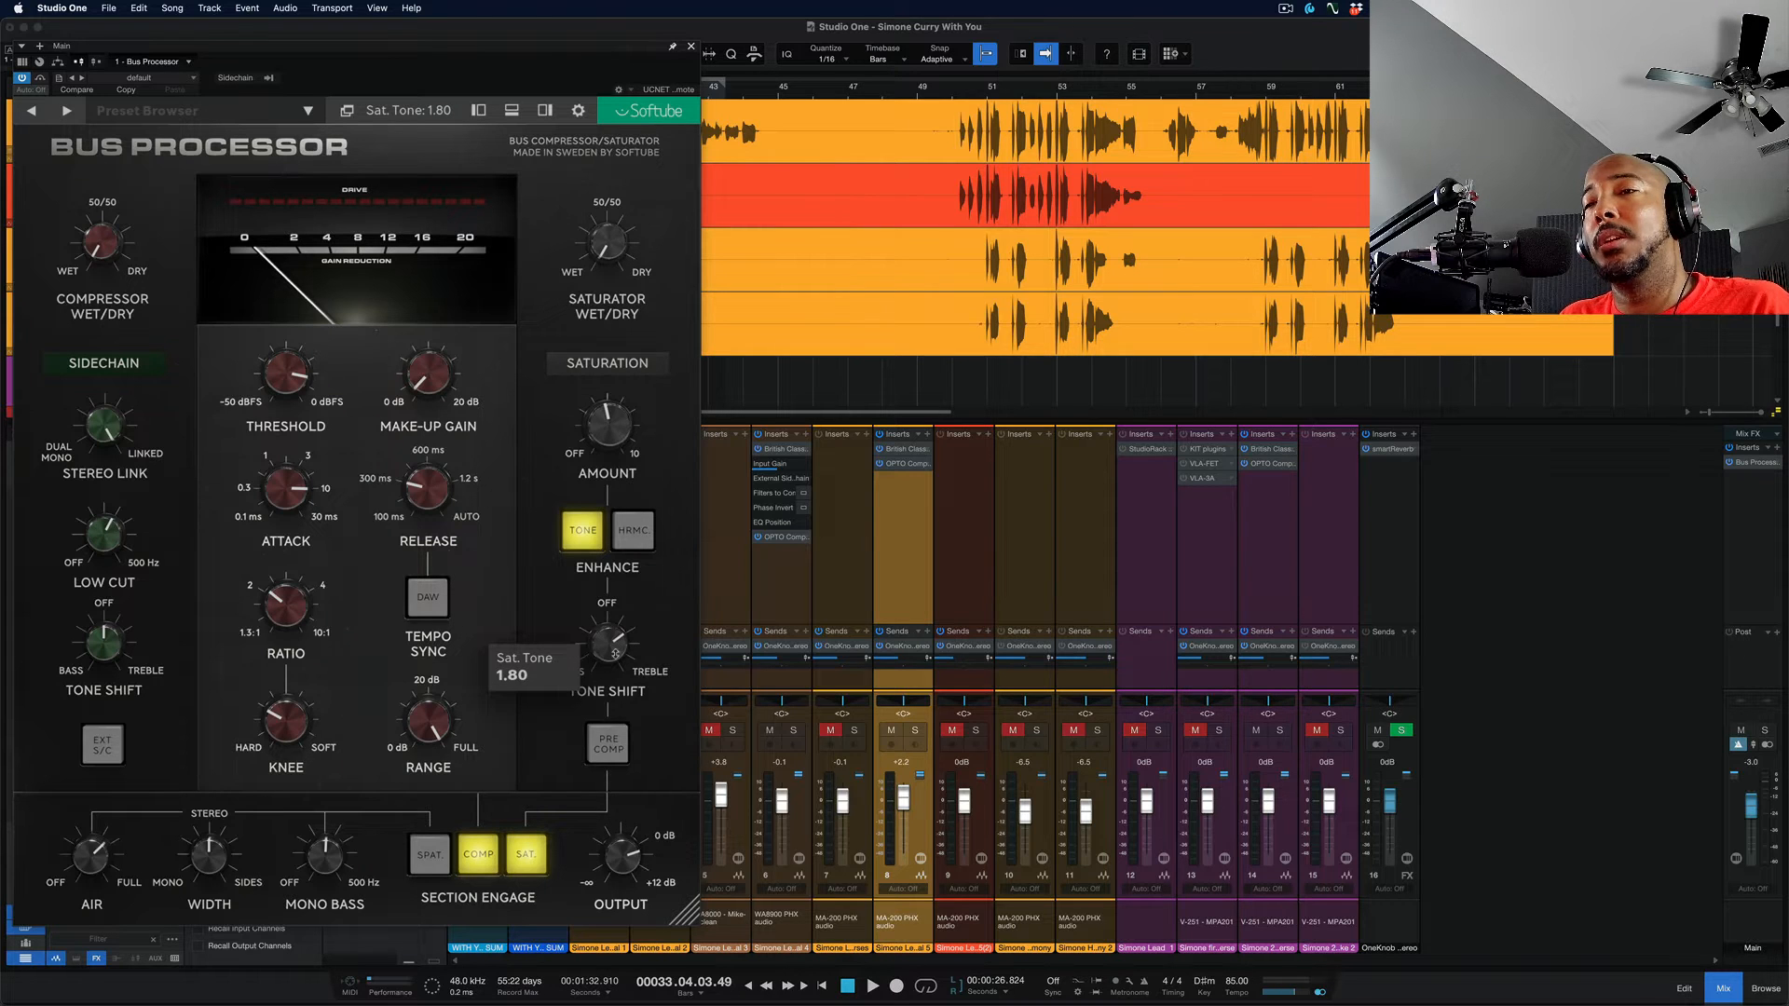
double_click(614, 654)
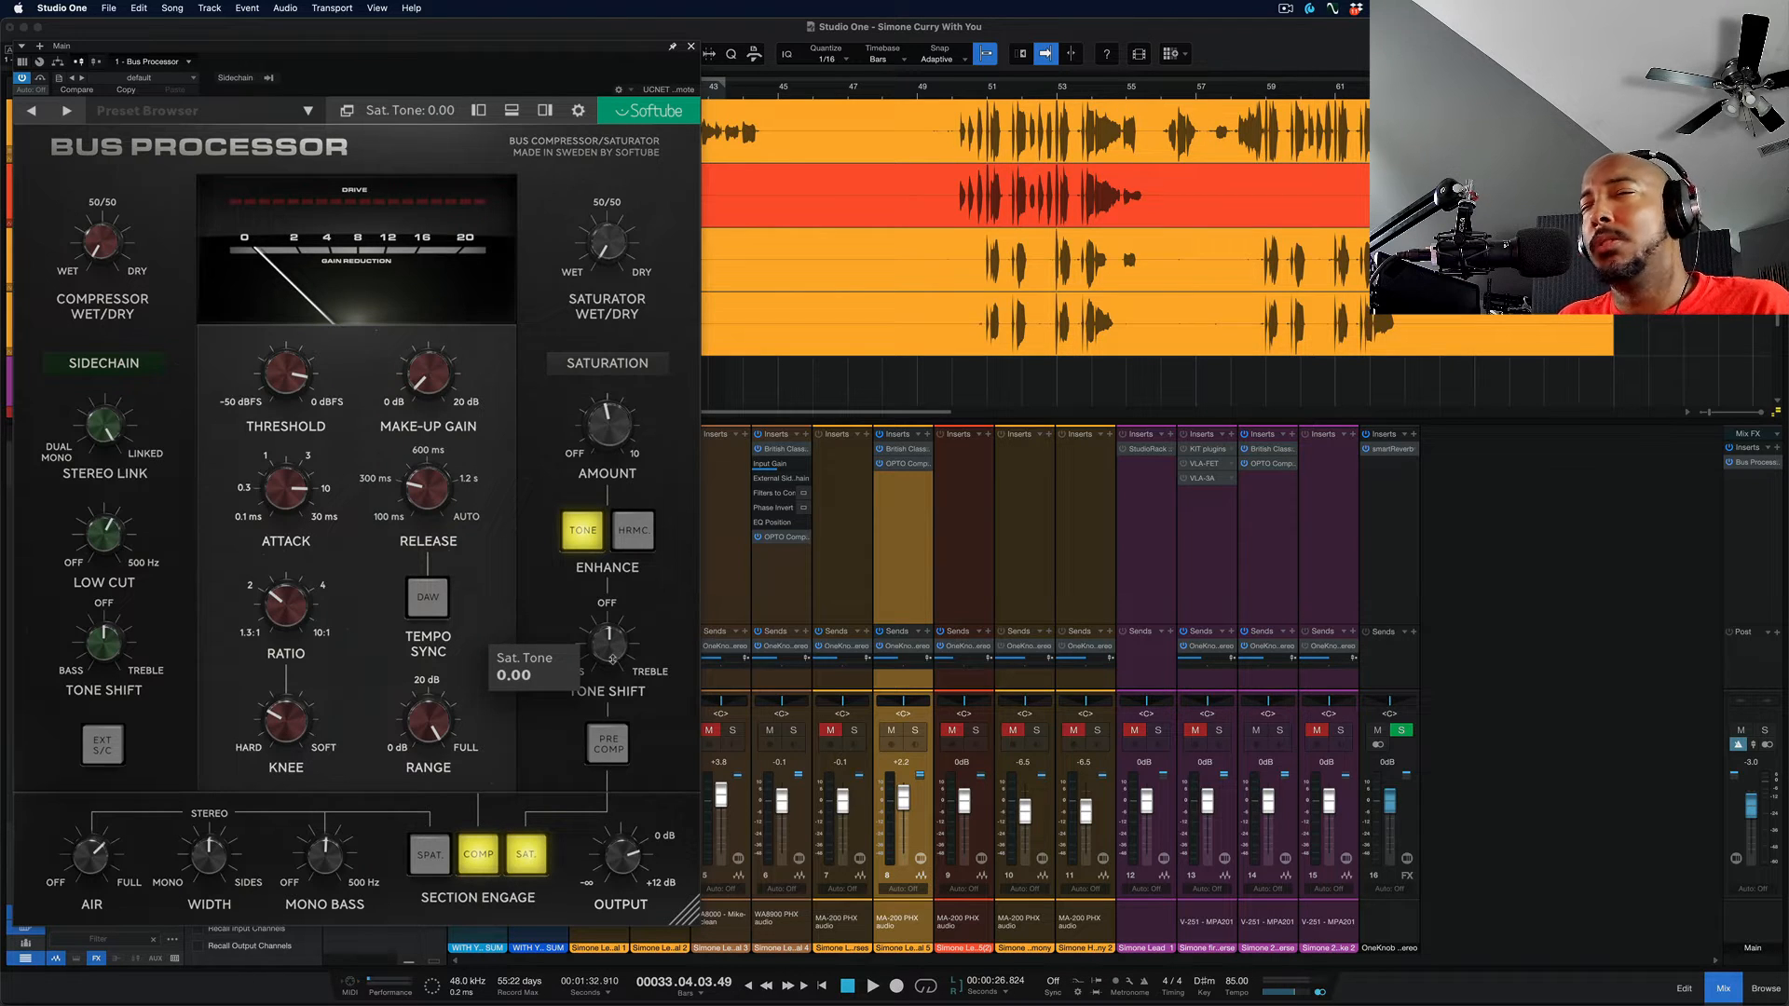
left_click_drag(612, 659, 611, 585)
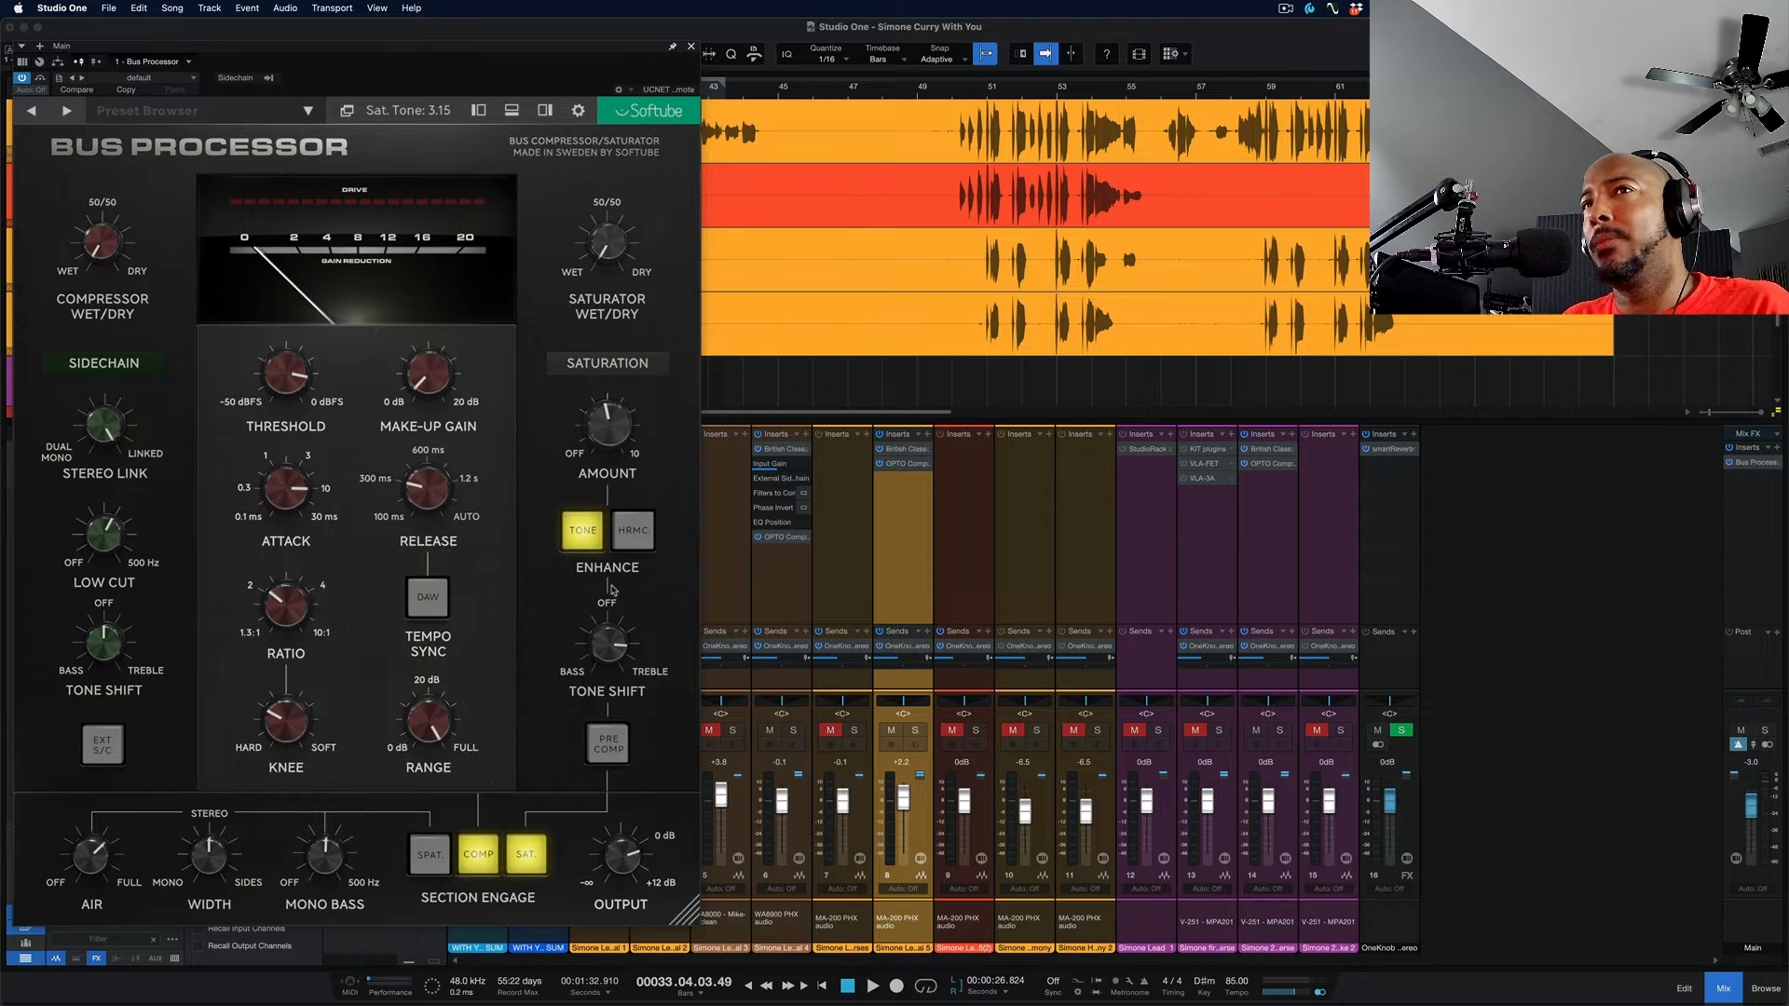
left_click_drag(611, 633, 591, 773)
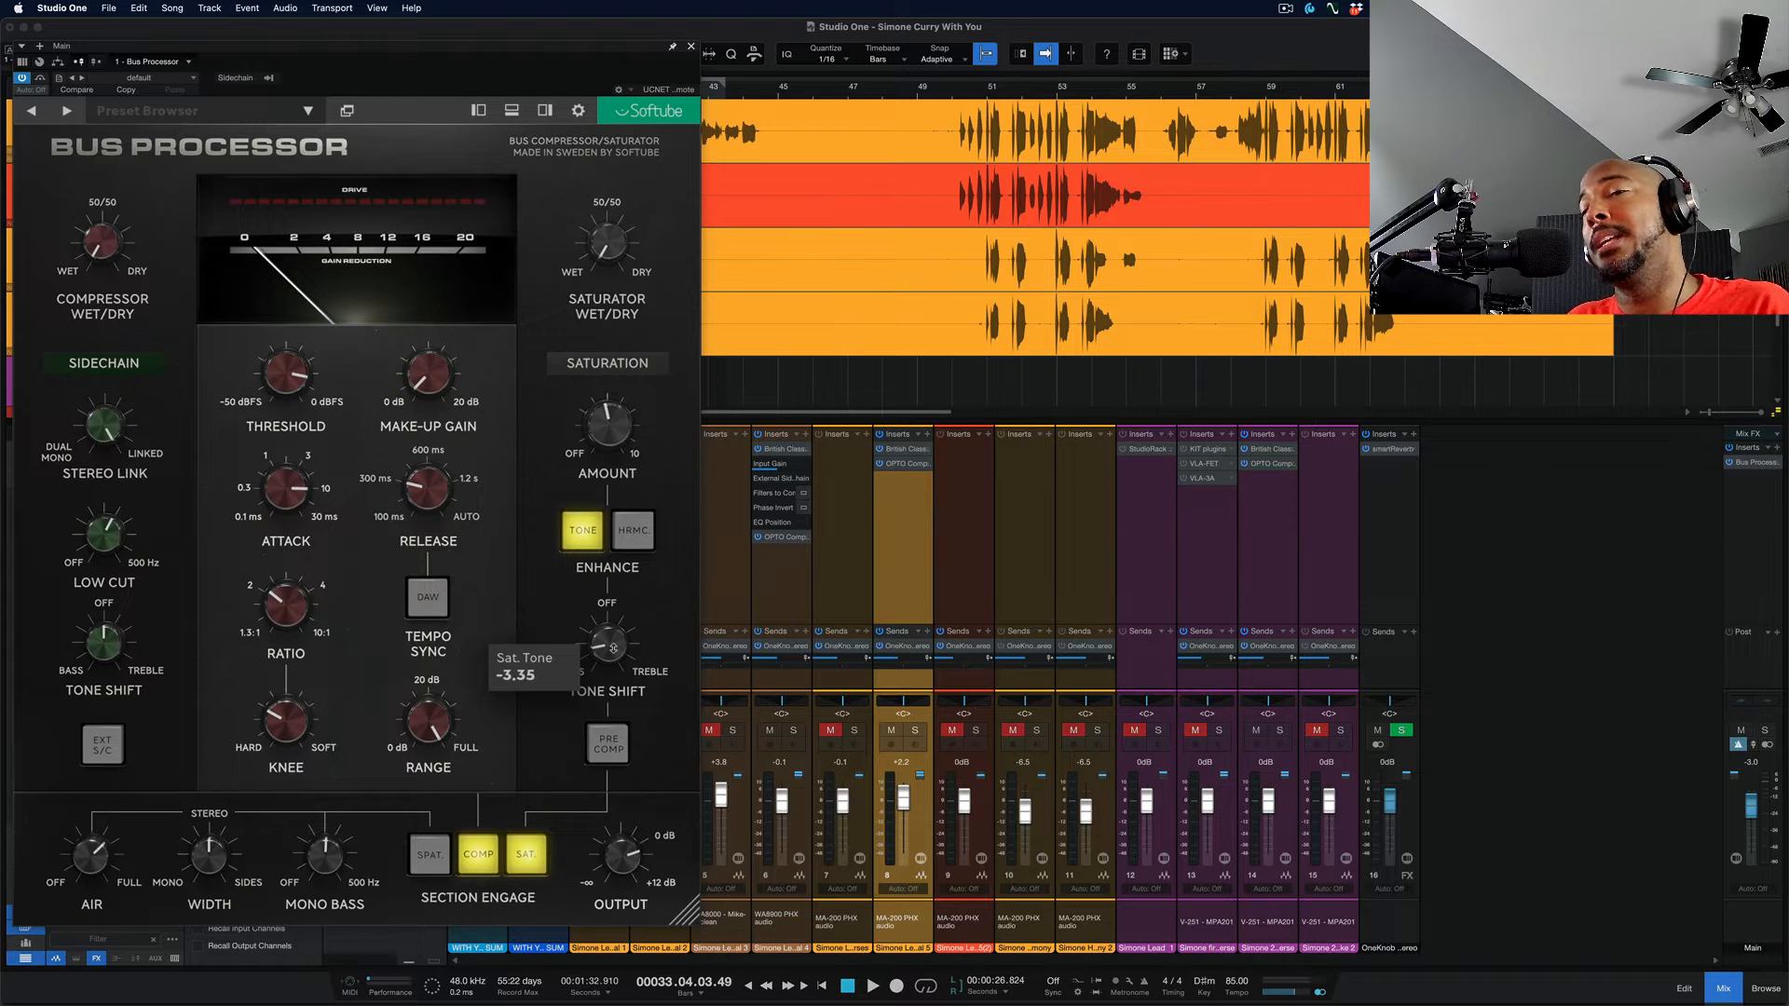
double_click(613, 649)
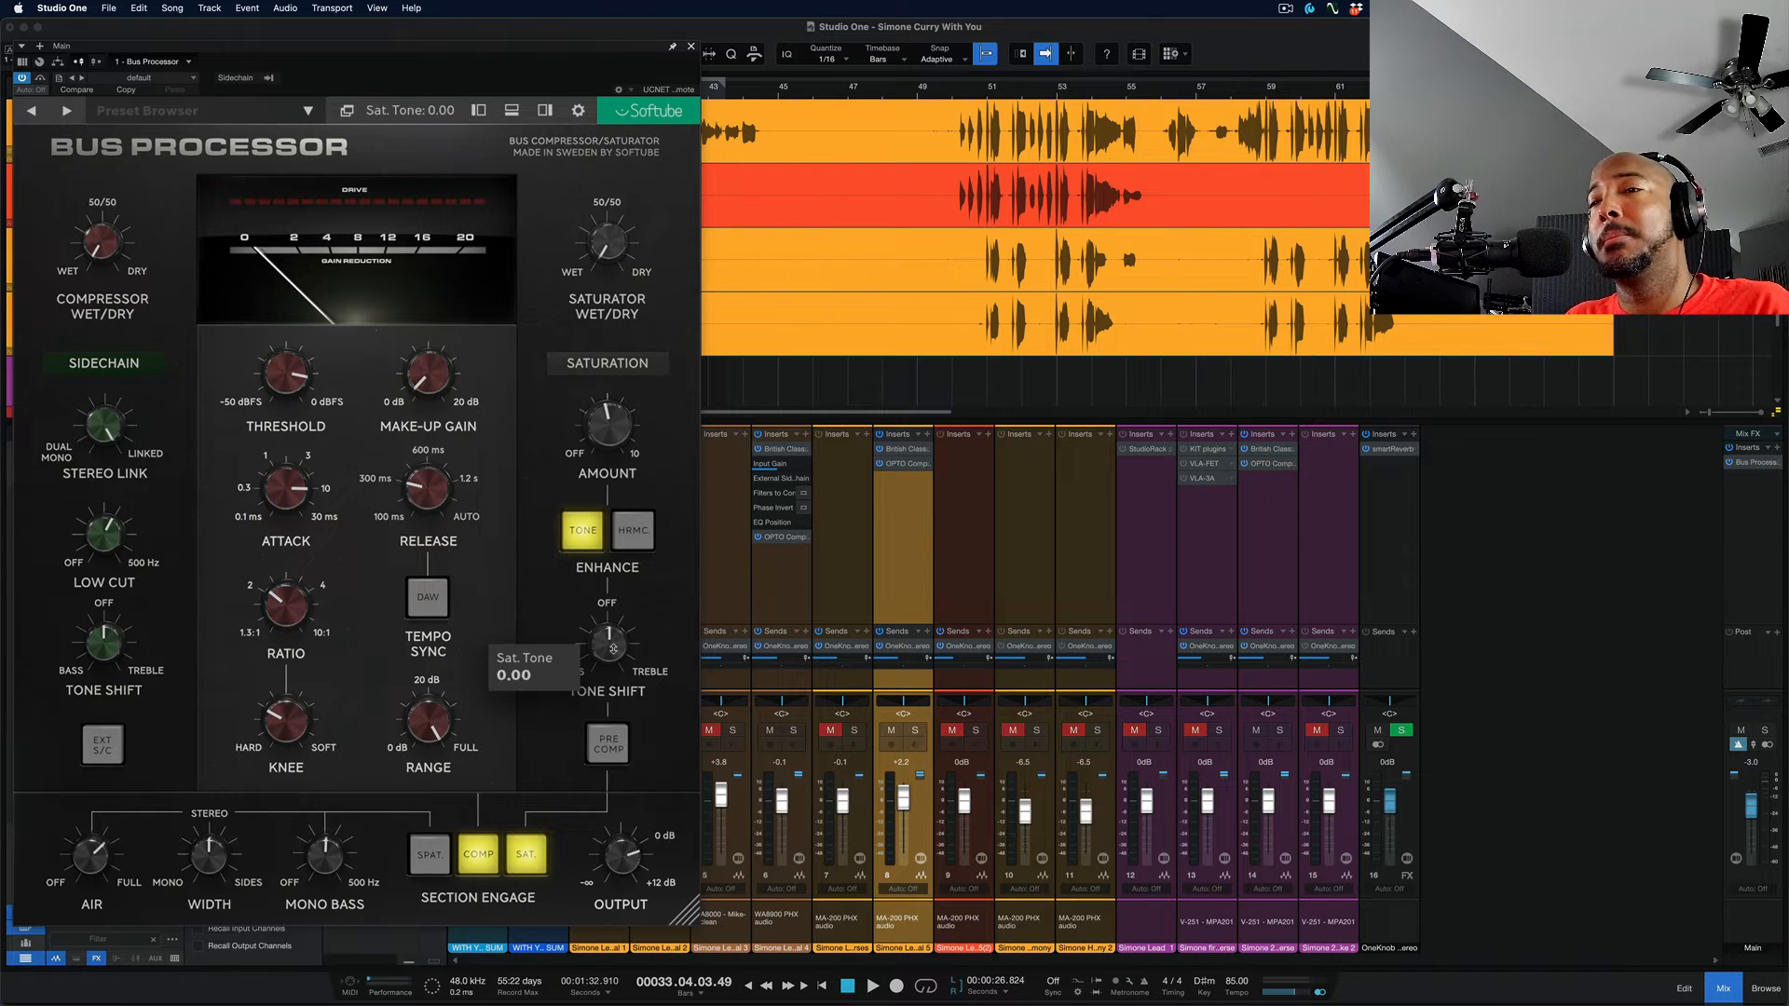
Play the song with Tone Shift raised to 3.40, bypass and re-engage the saturation section to compare, and stop playback
key("space")
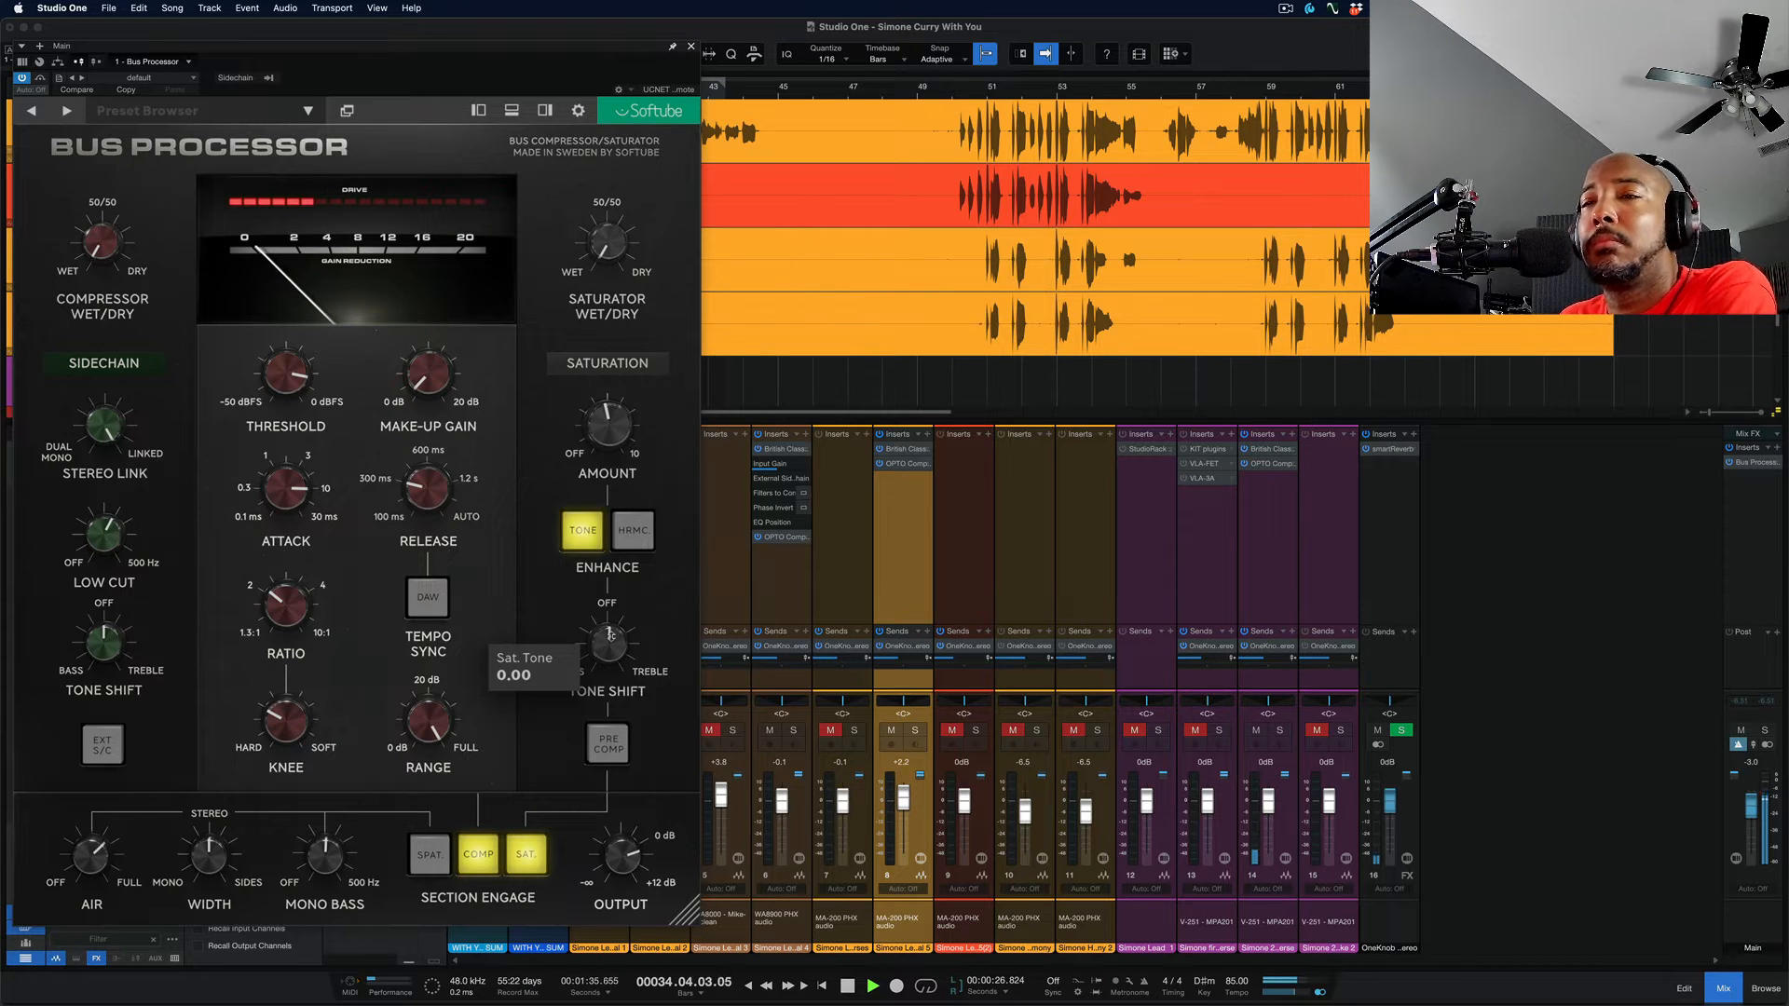
left_click_drag(606, 662, 600, 577)
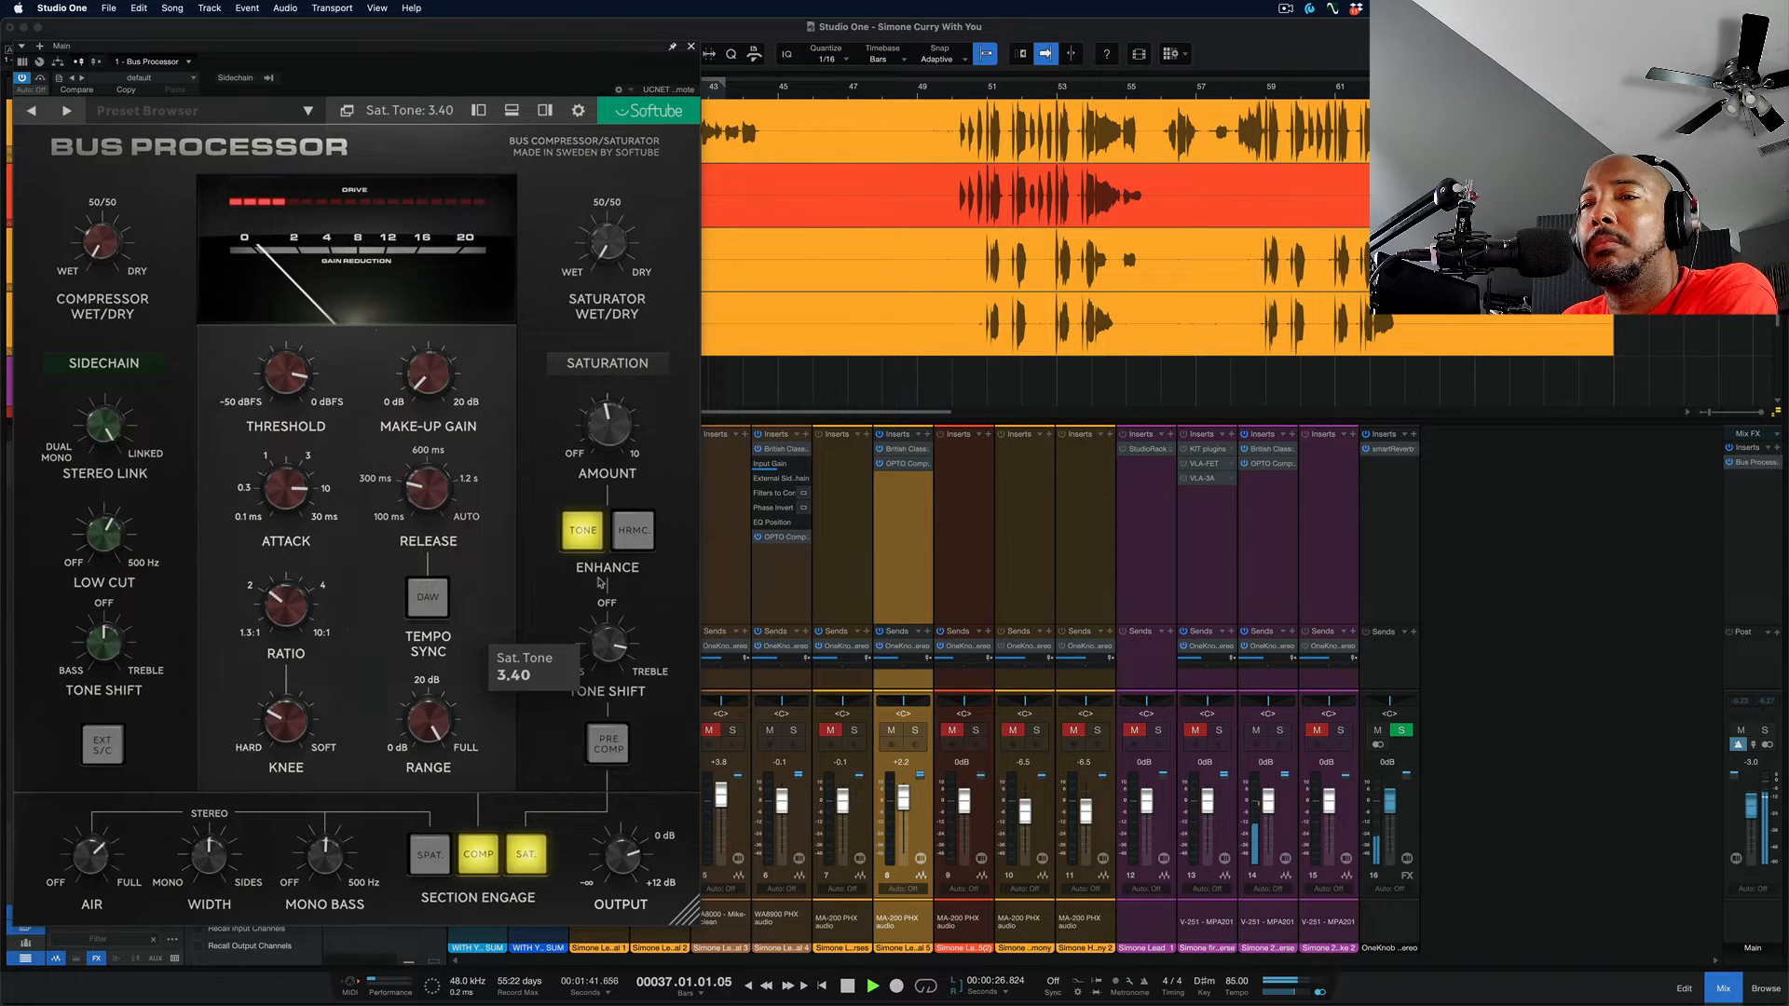
left_click(526, 857)
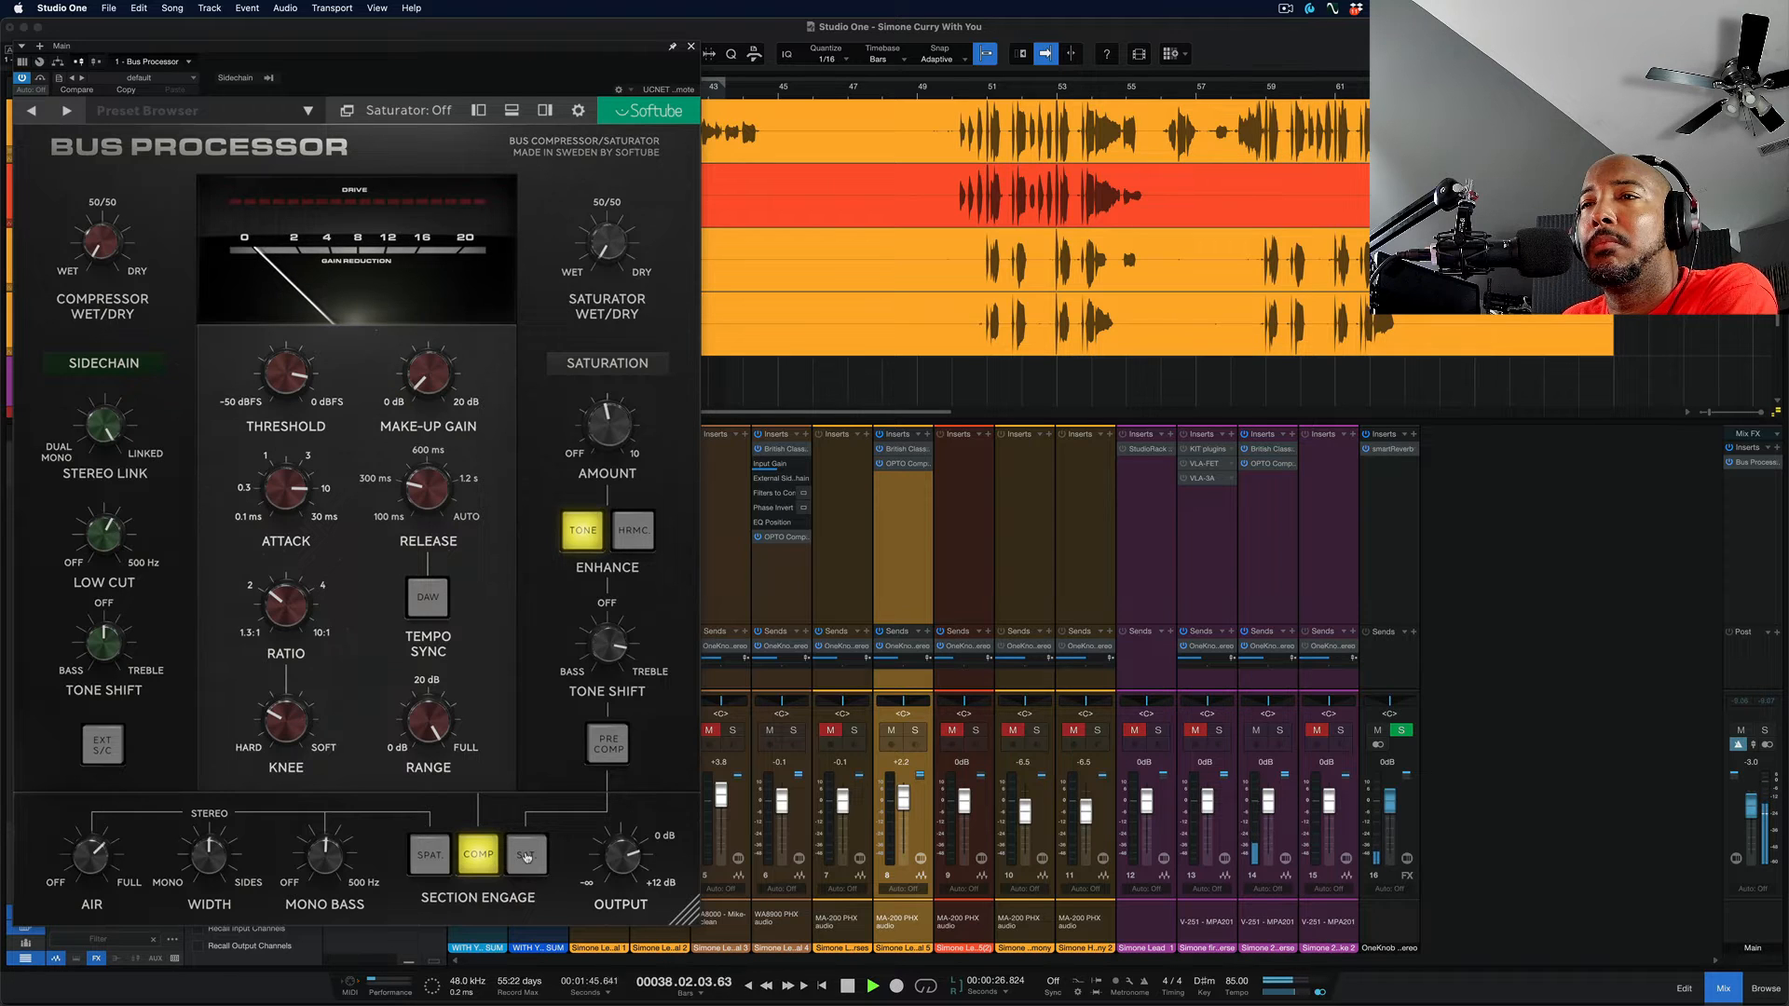
left_click(526, 857)
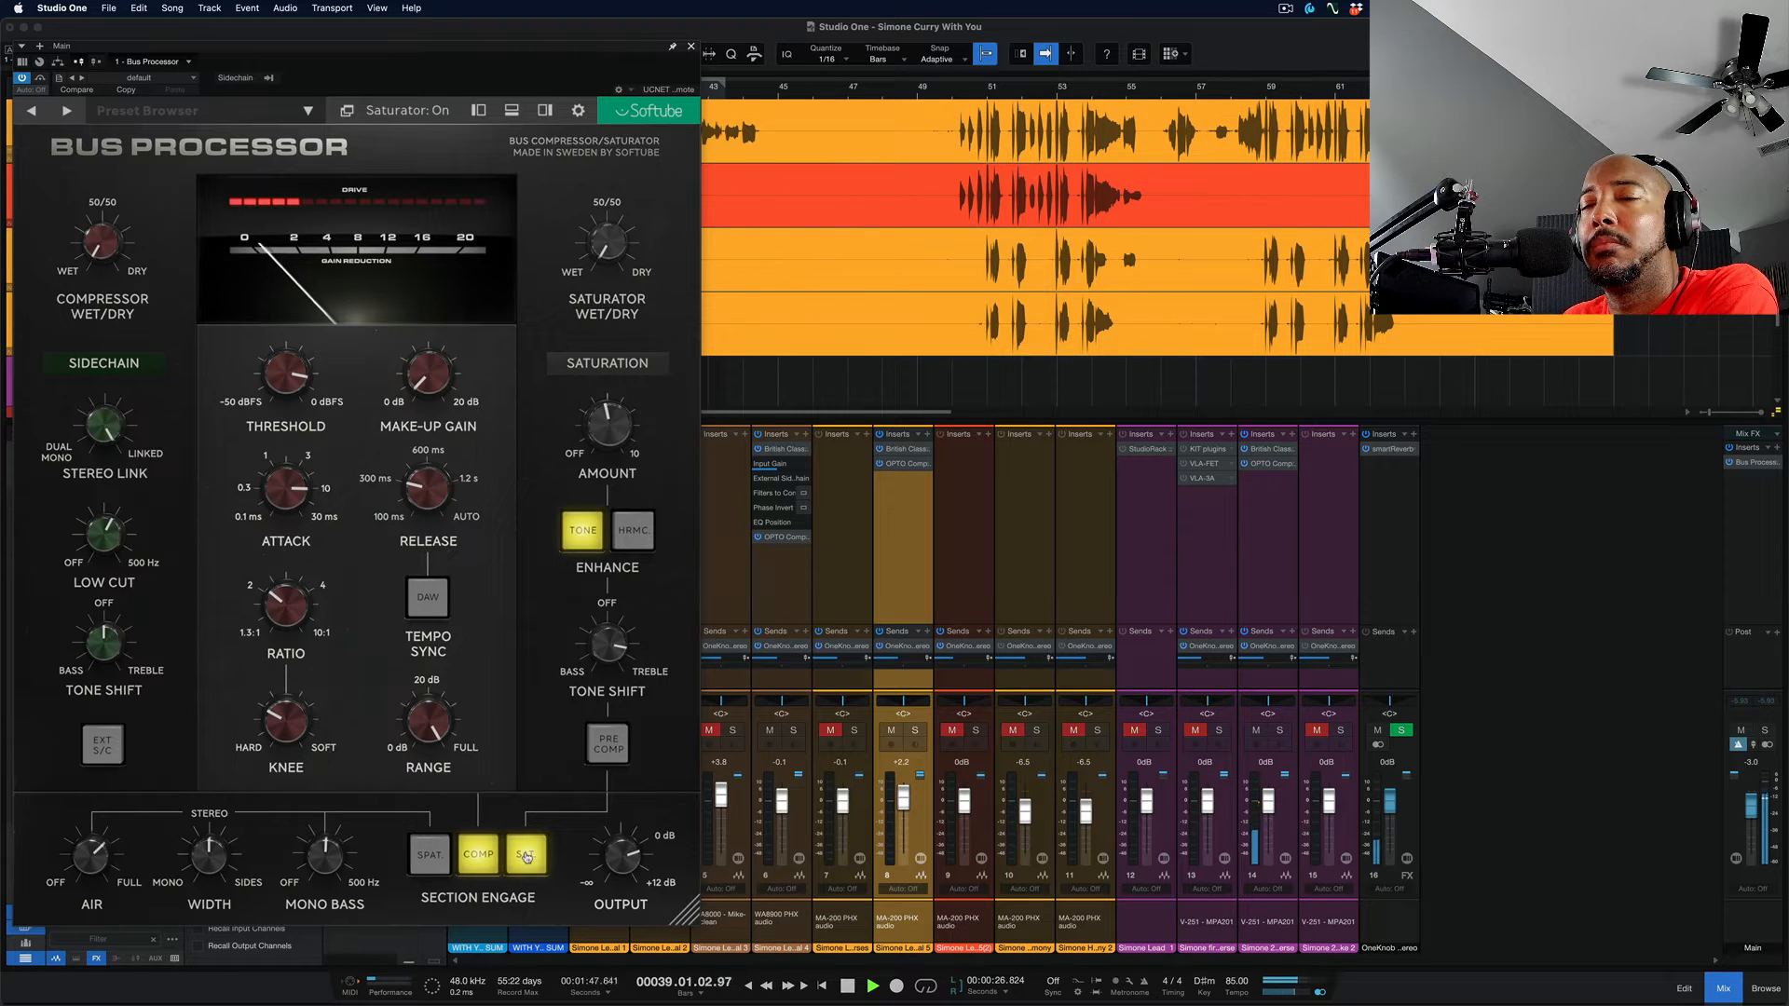
mouse_move(612, 652)
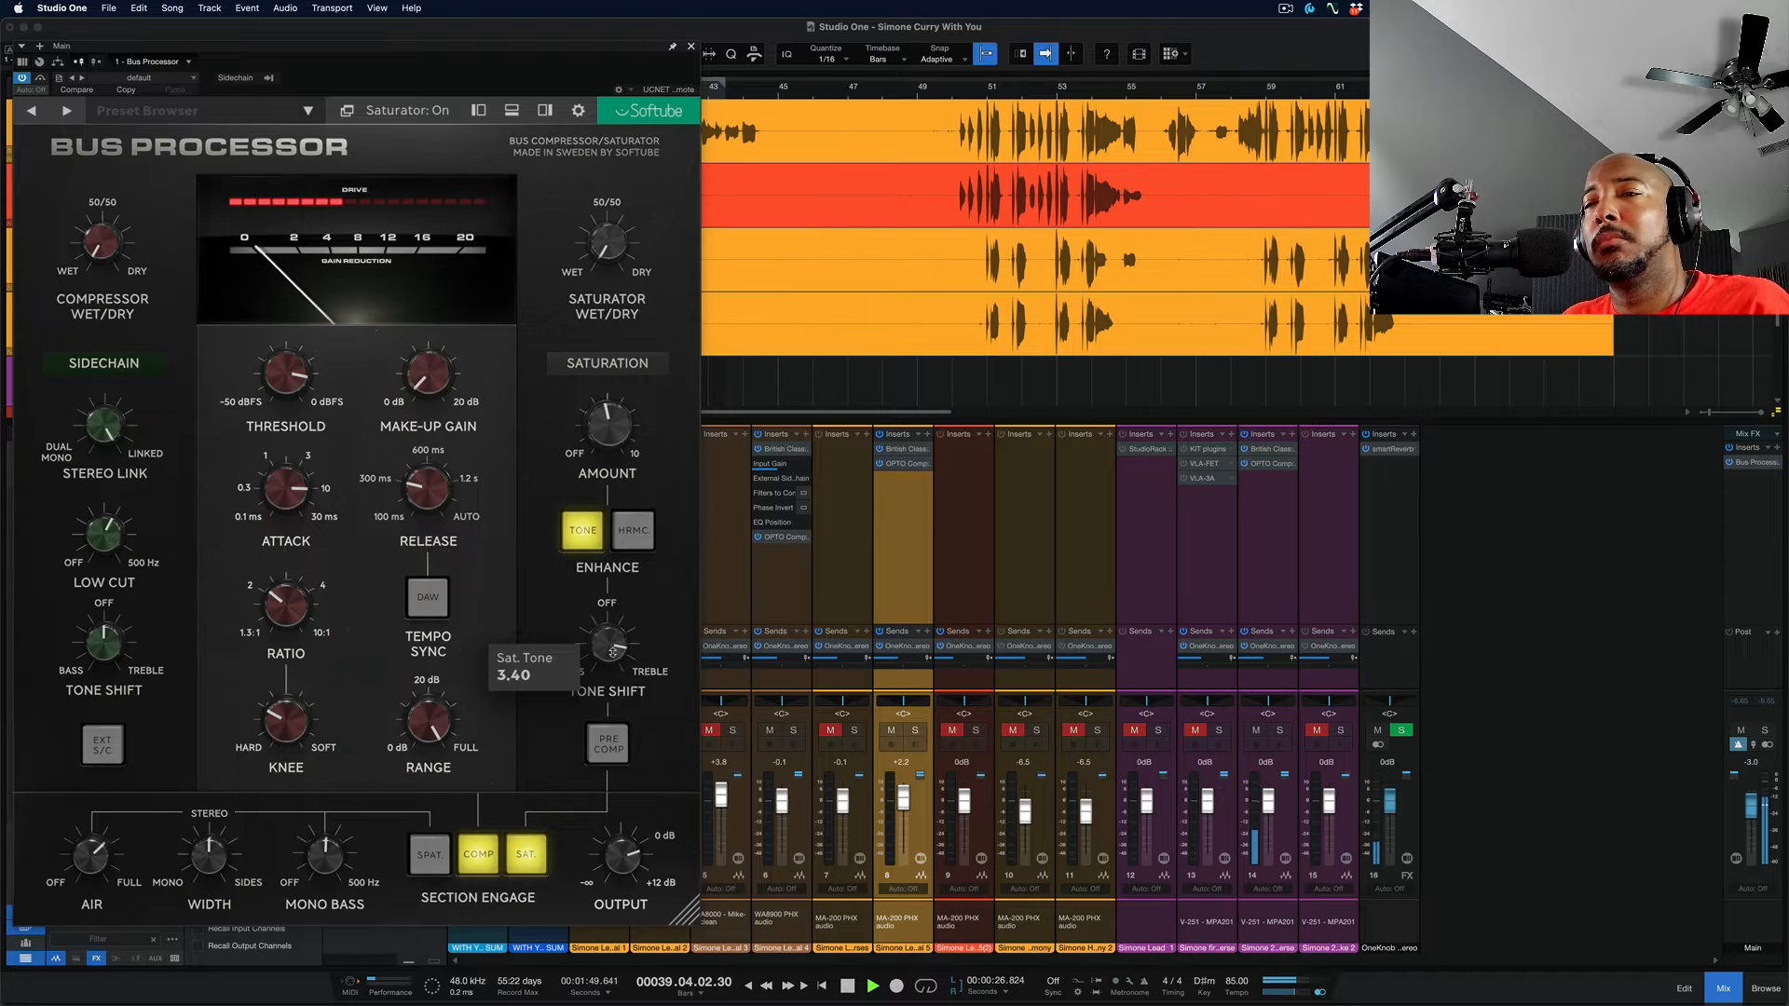
key("space")
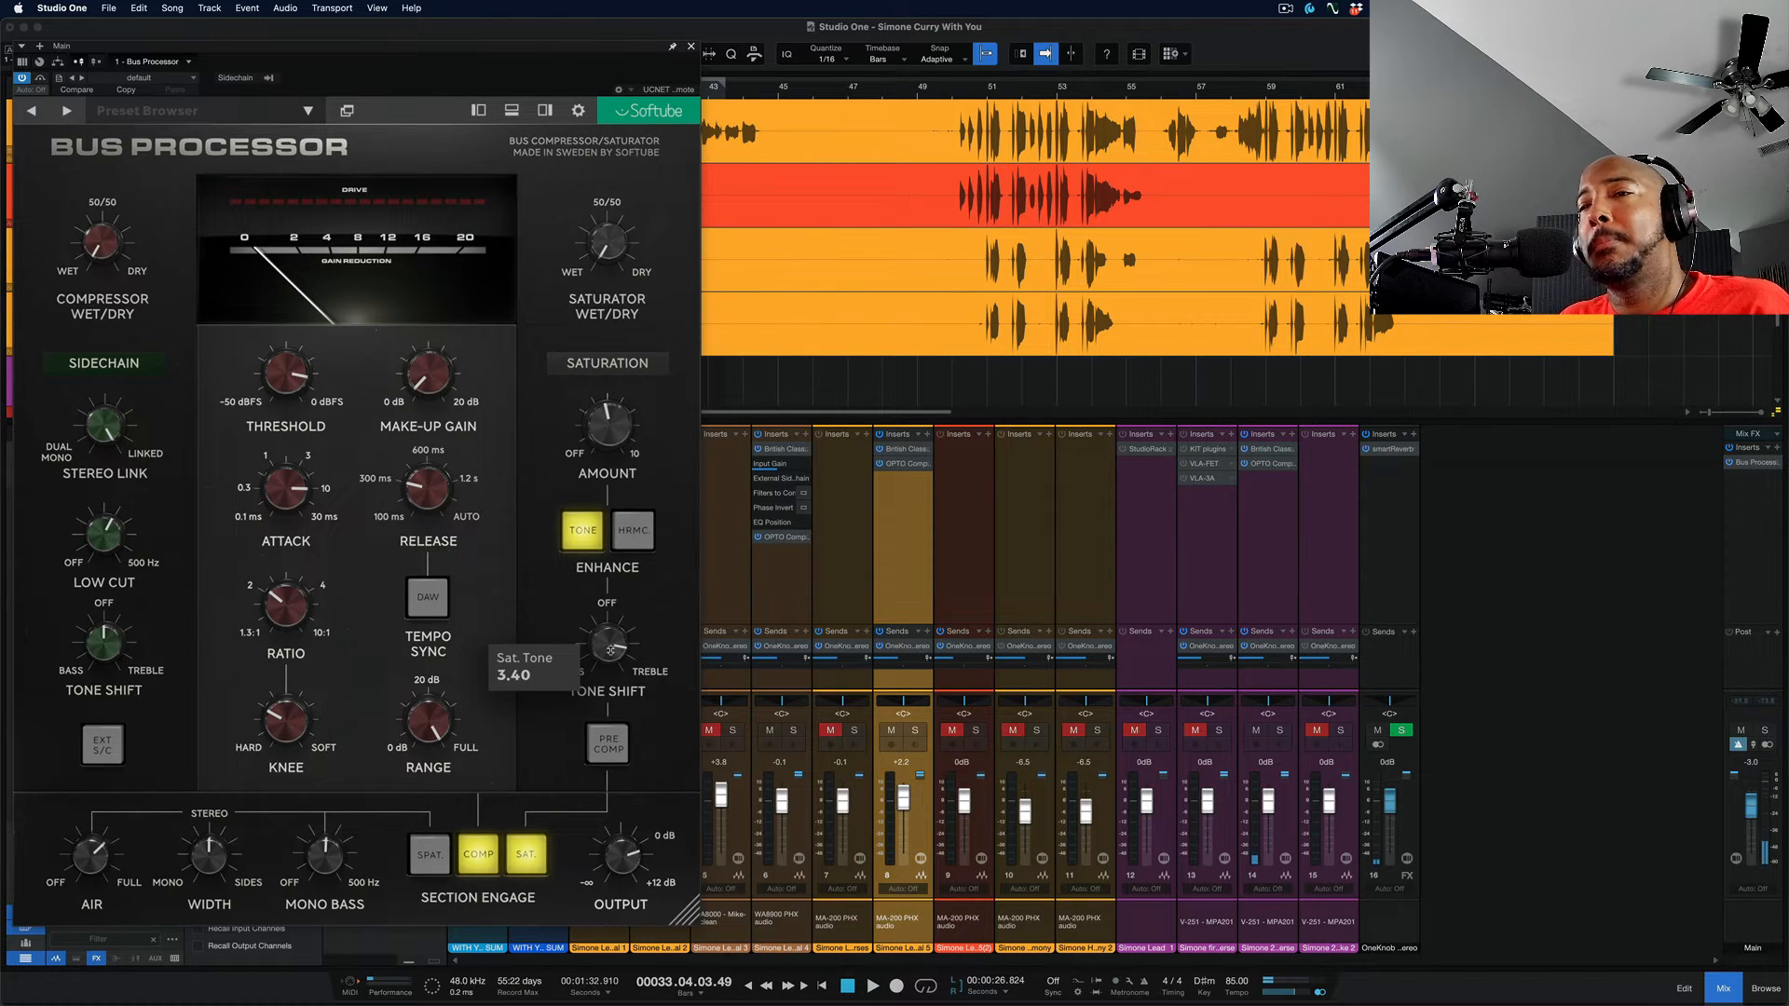
Audition Tone Shift at -3.40 against the bypassed saturation section, starting from and returning to 0.00, and stop playback
double_click(610, 651)
key("space")
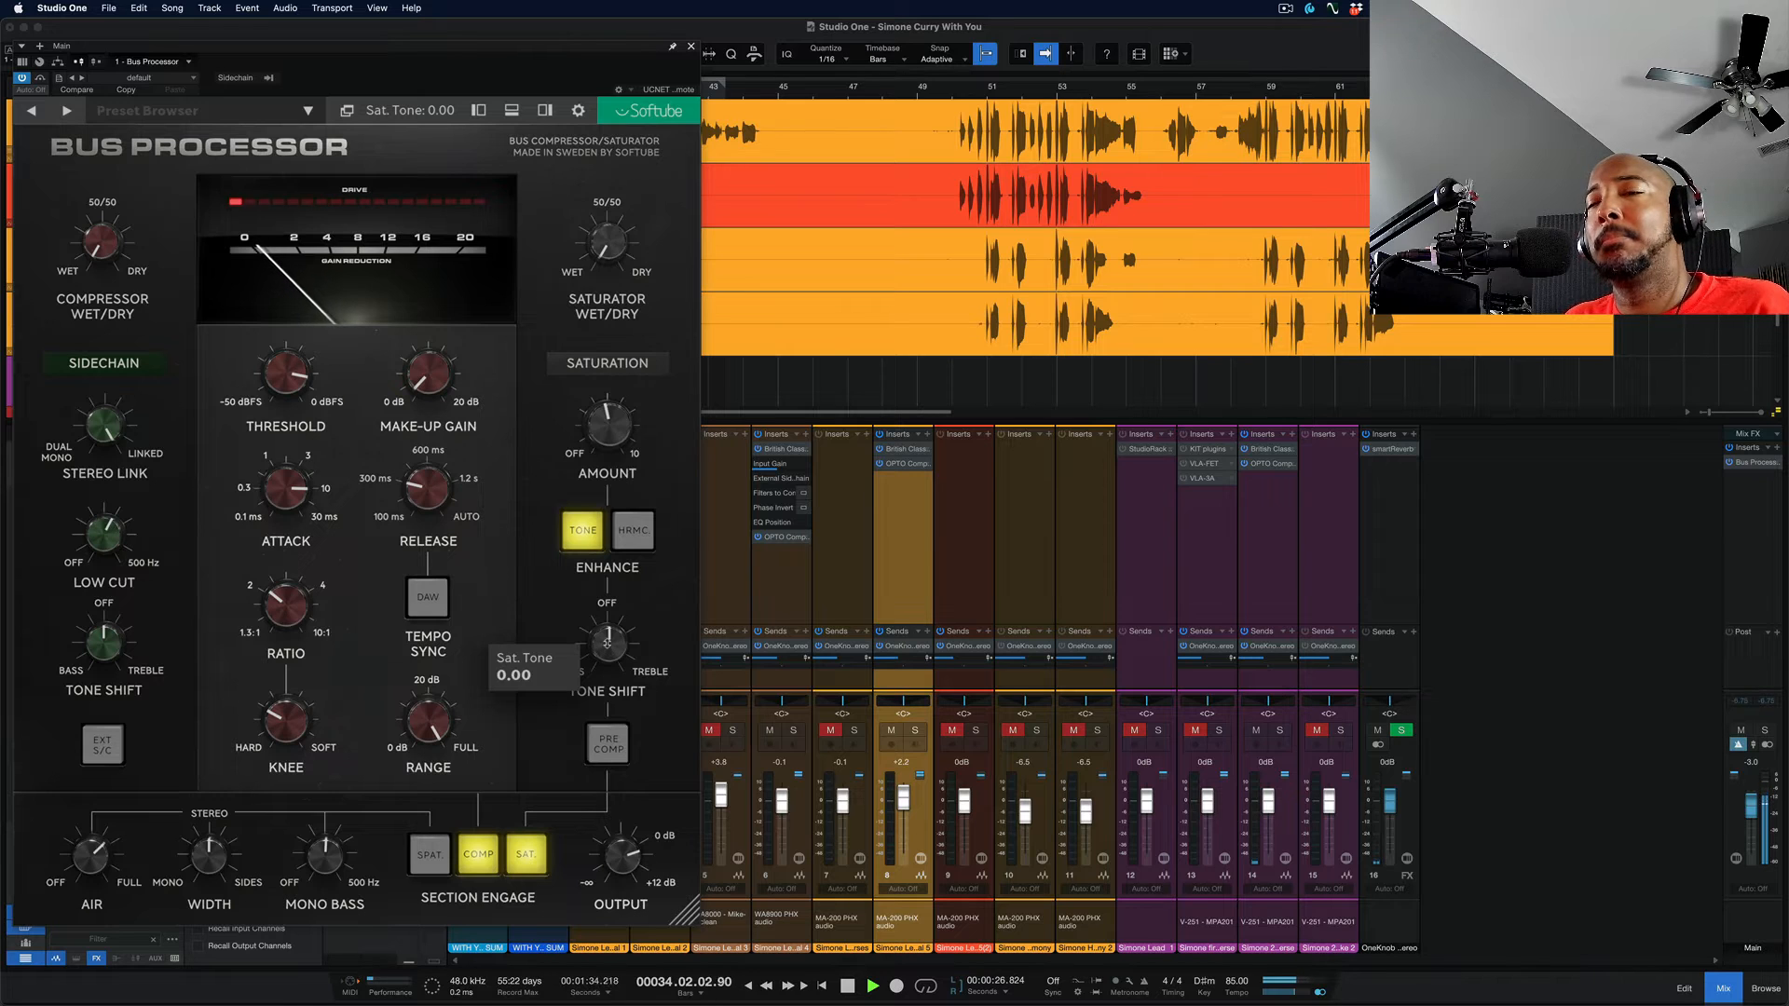
left_click_drag(606, 643, 586, 704)
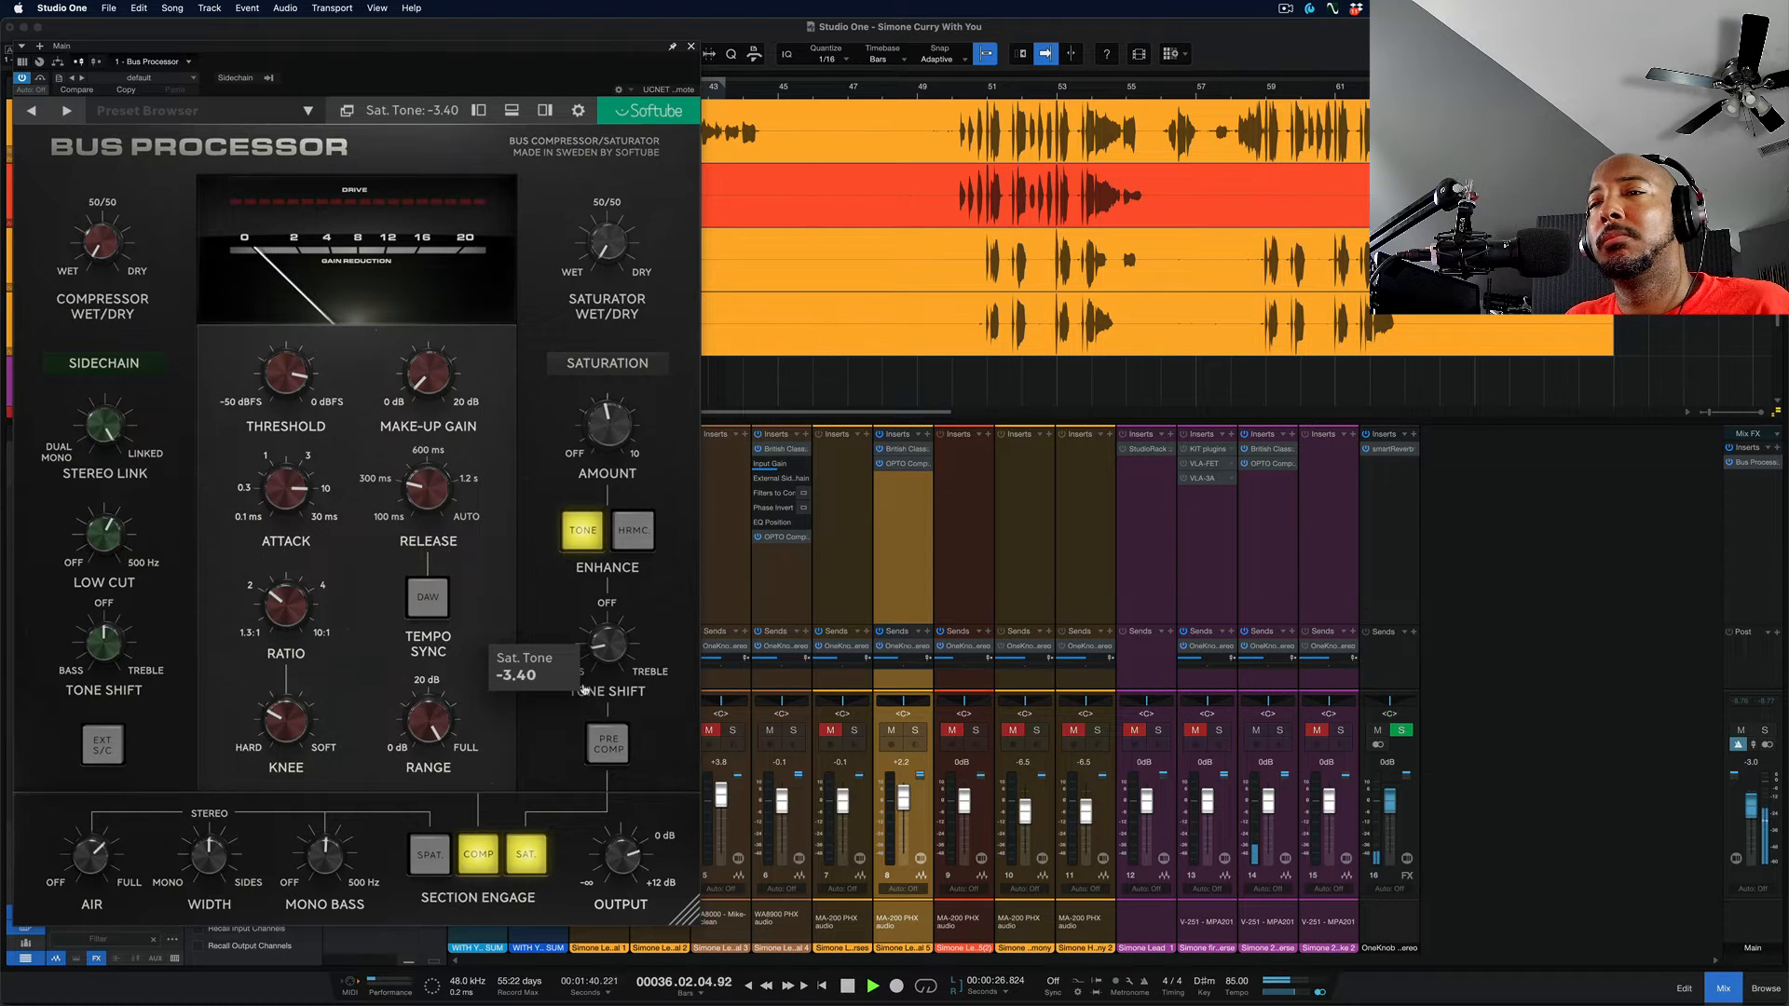
left_click(520, 856)
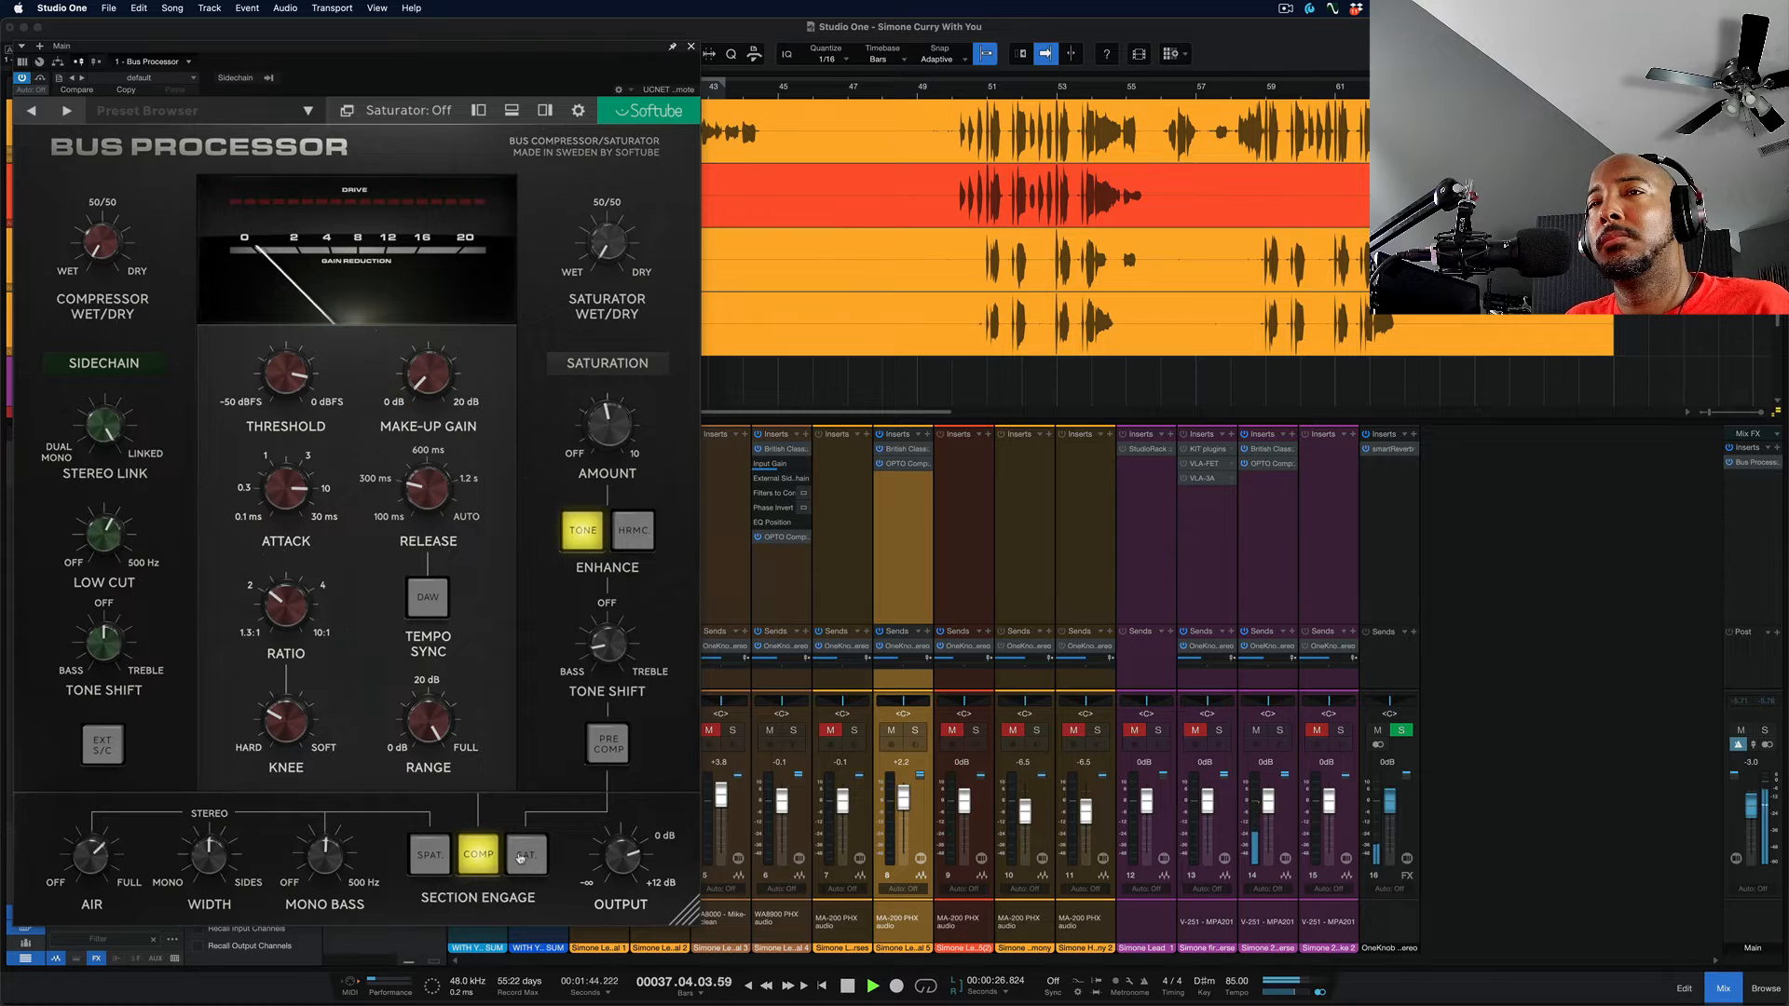
left_click(520, 856)
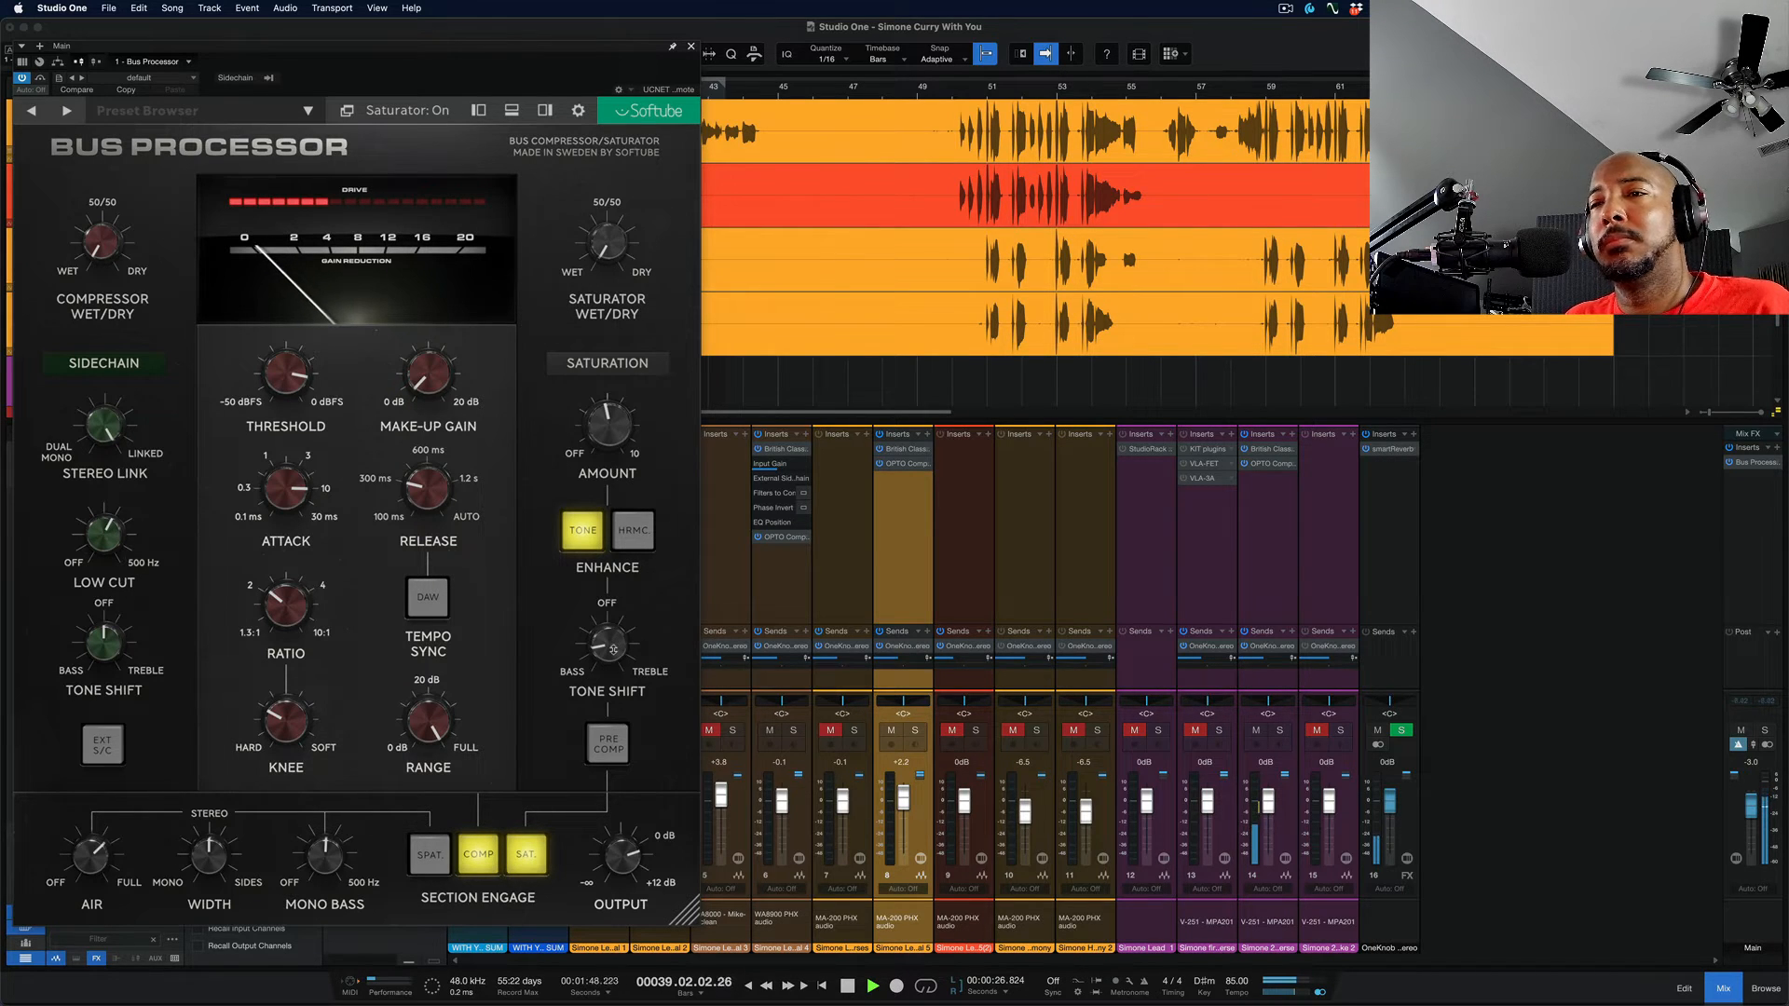
mouse_move(612, 648)
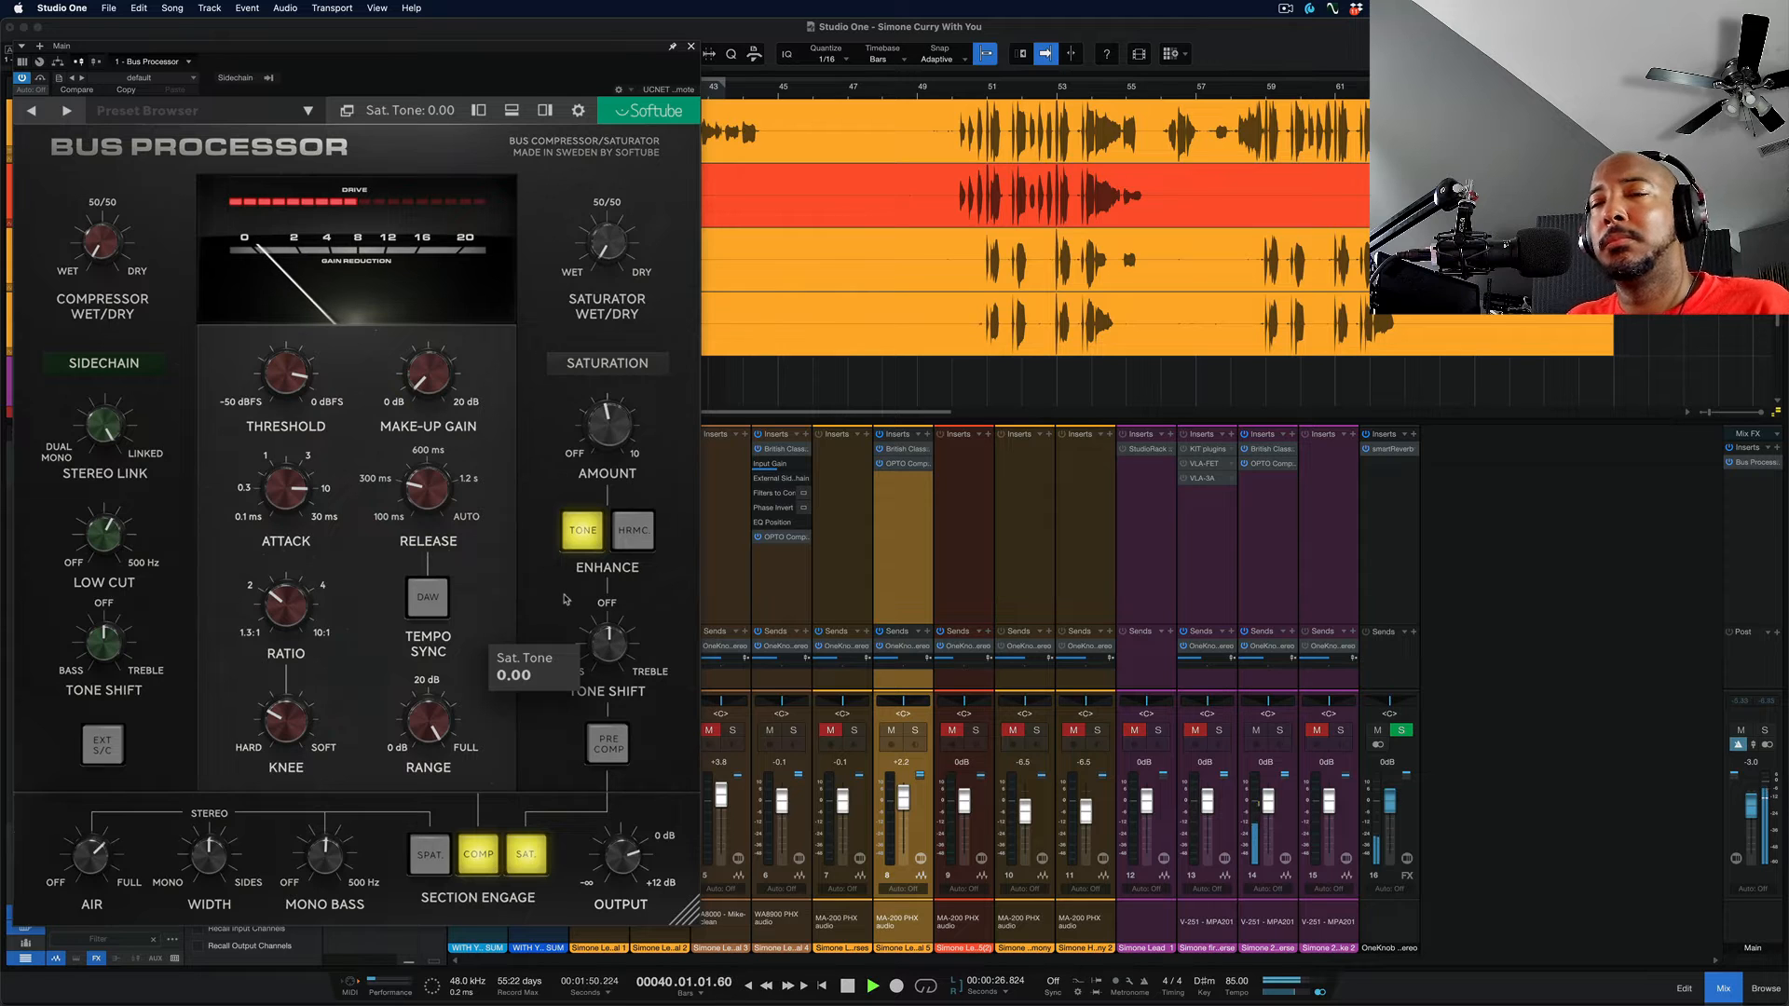
key("space")
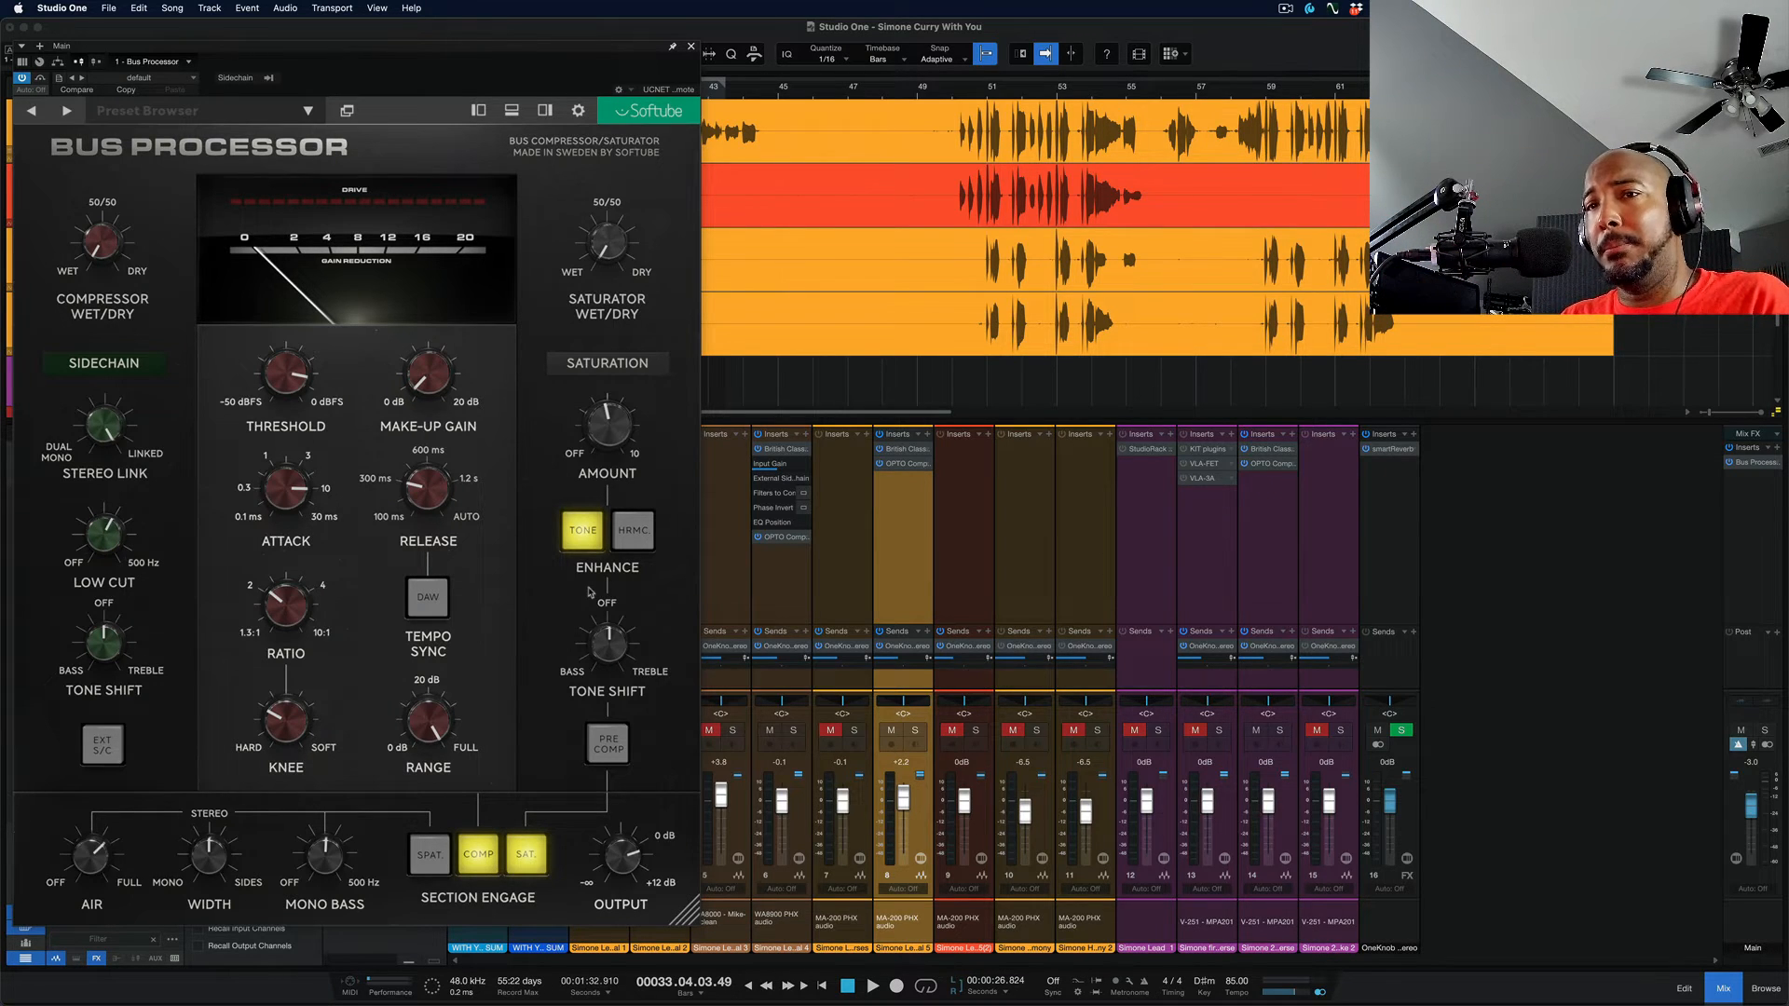
Play the song, enable the saturation section's harmonic enhancement, and switch its tone enhancement off and back on
key("space")
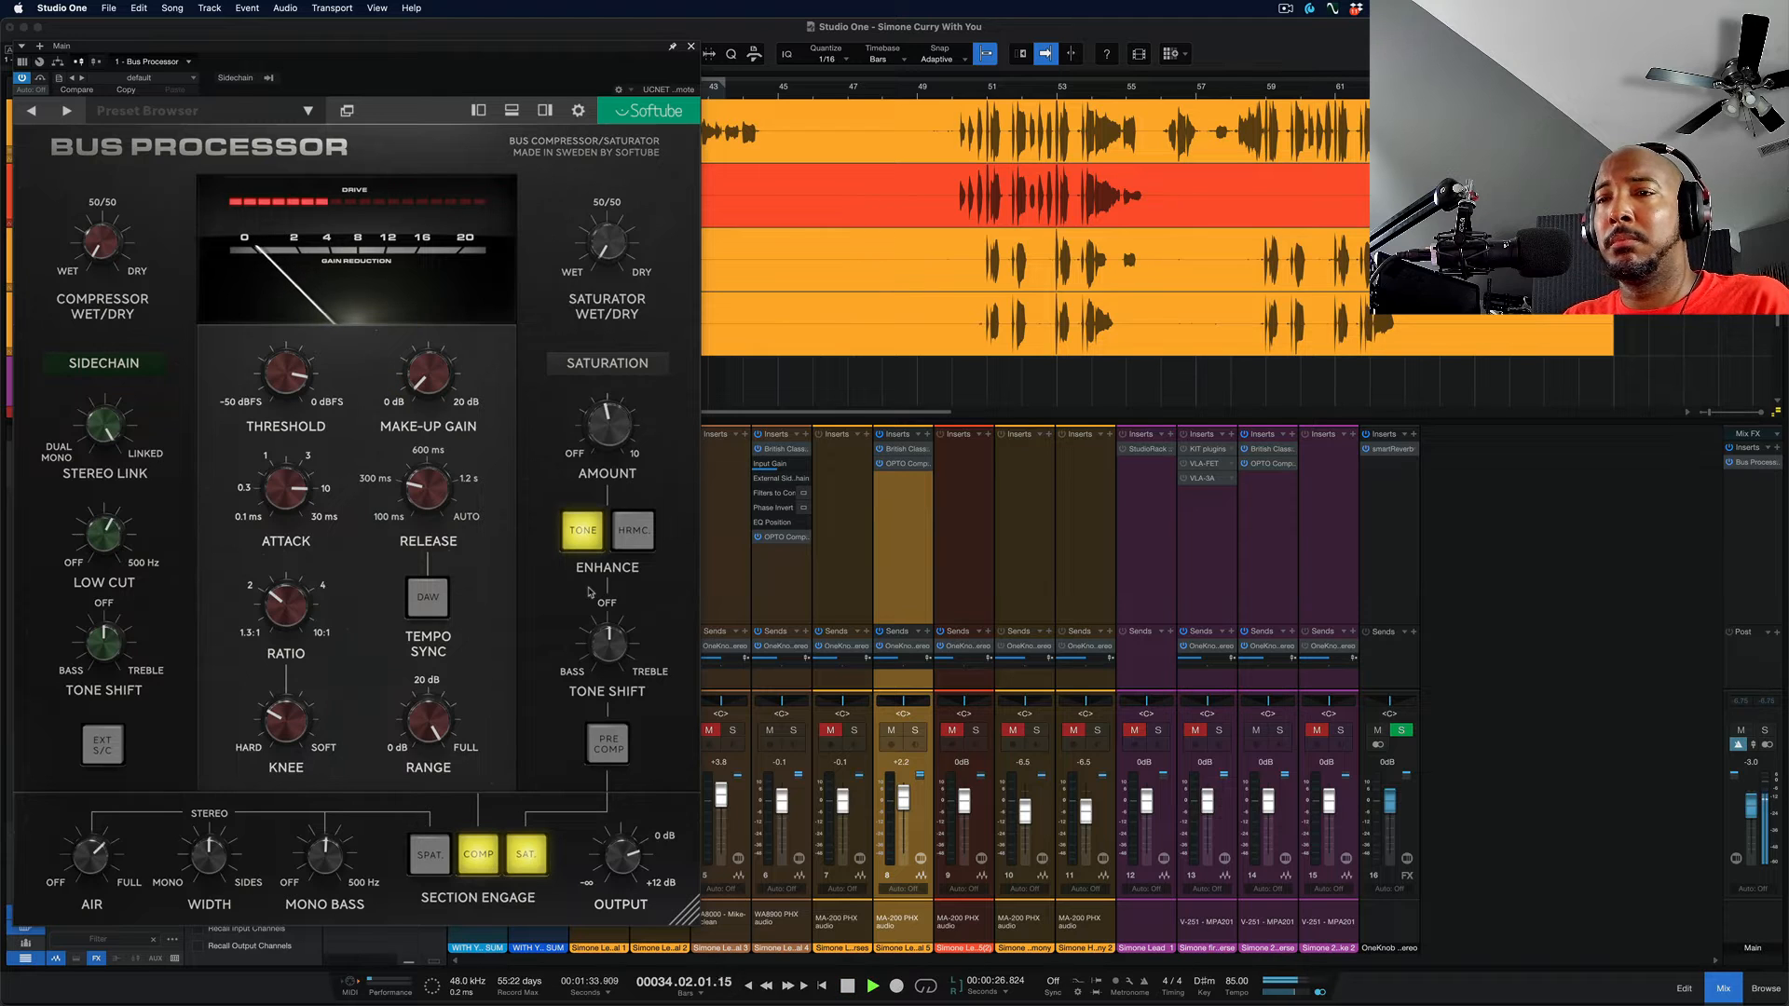
left_click(632, 532)
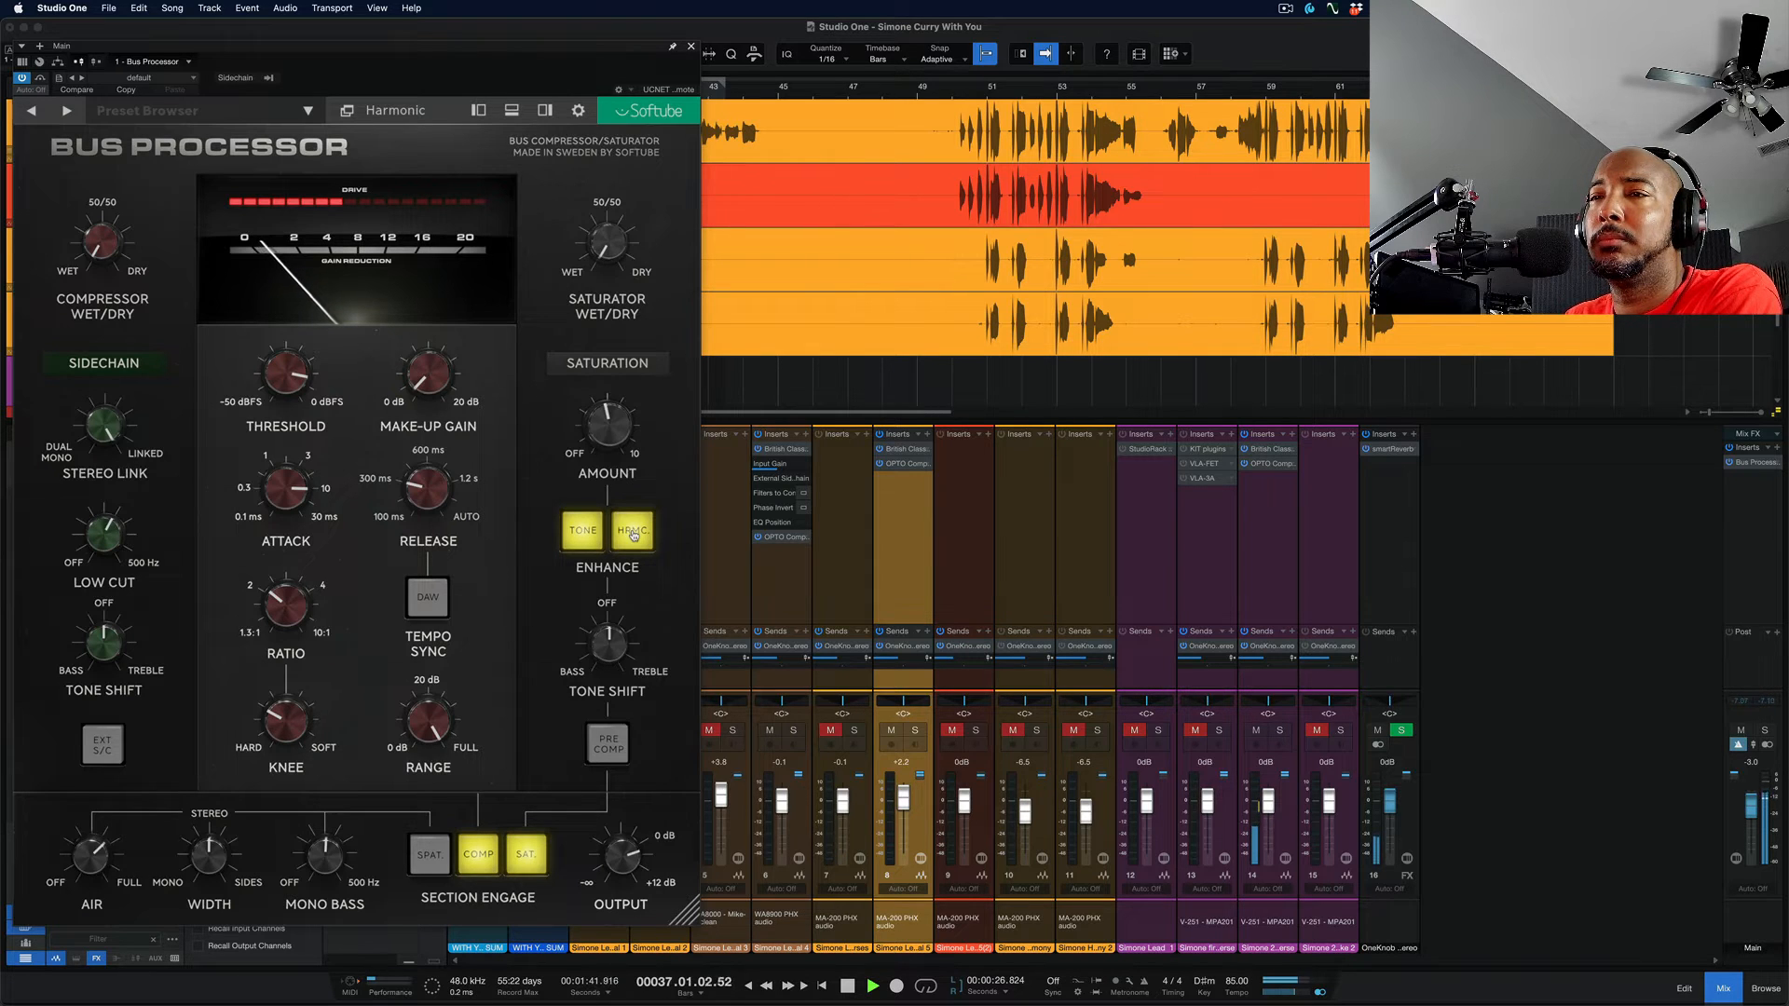
left_click(584, 532)
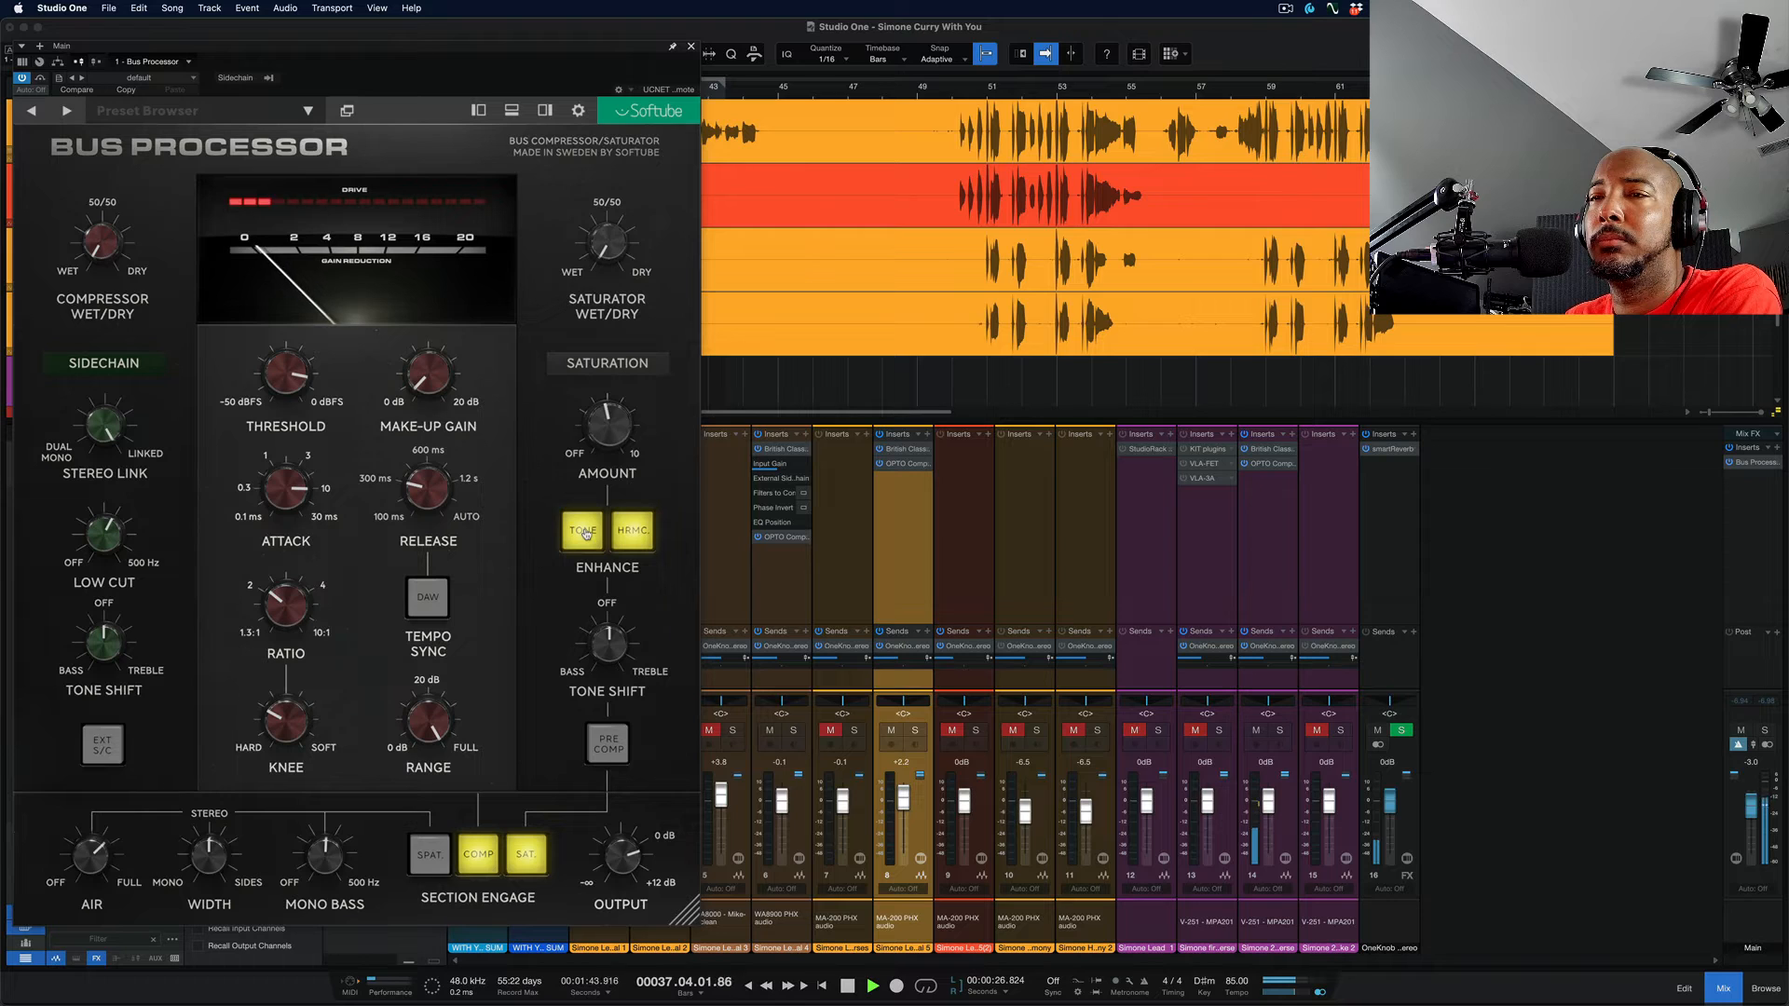
left_click(585, 532)
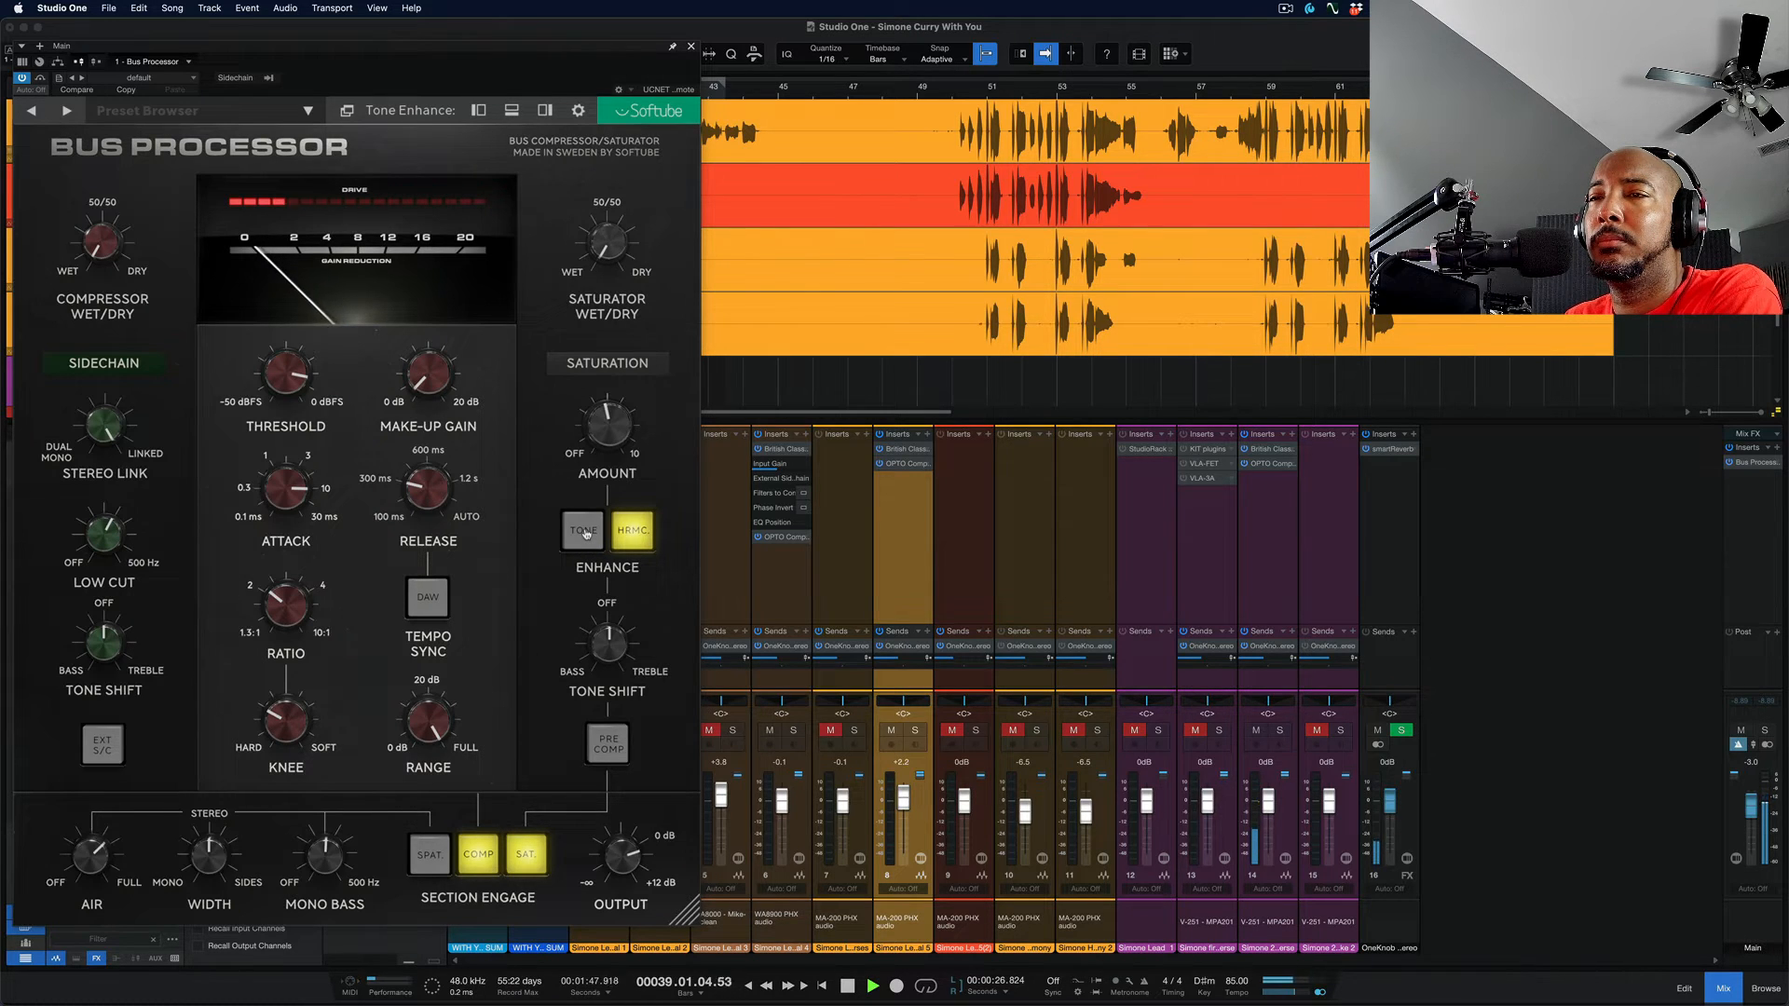
left_click(585, 532)
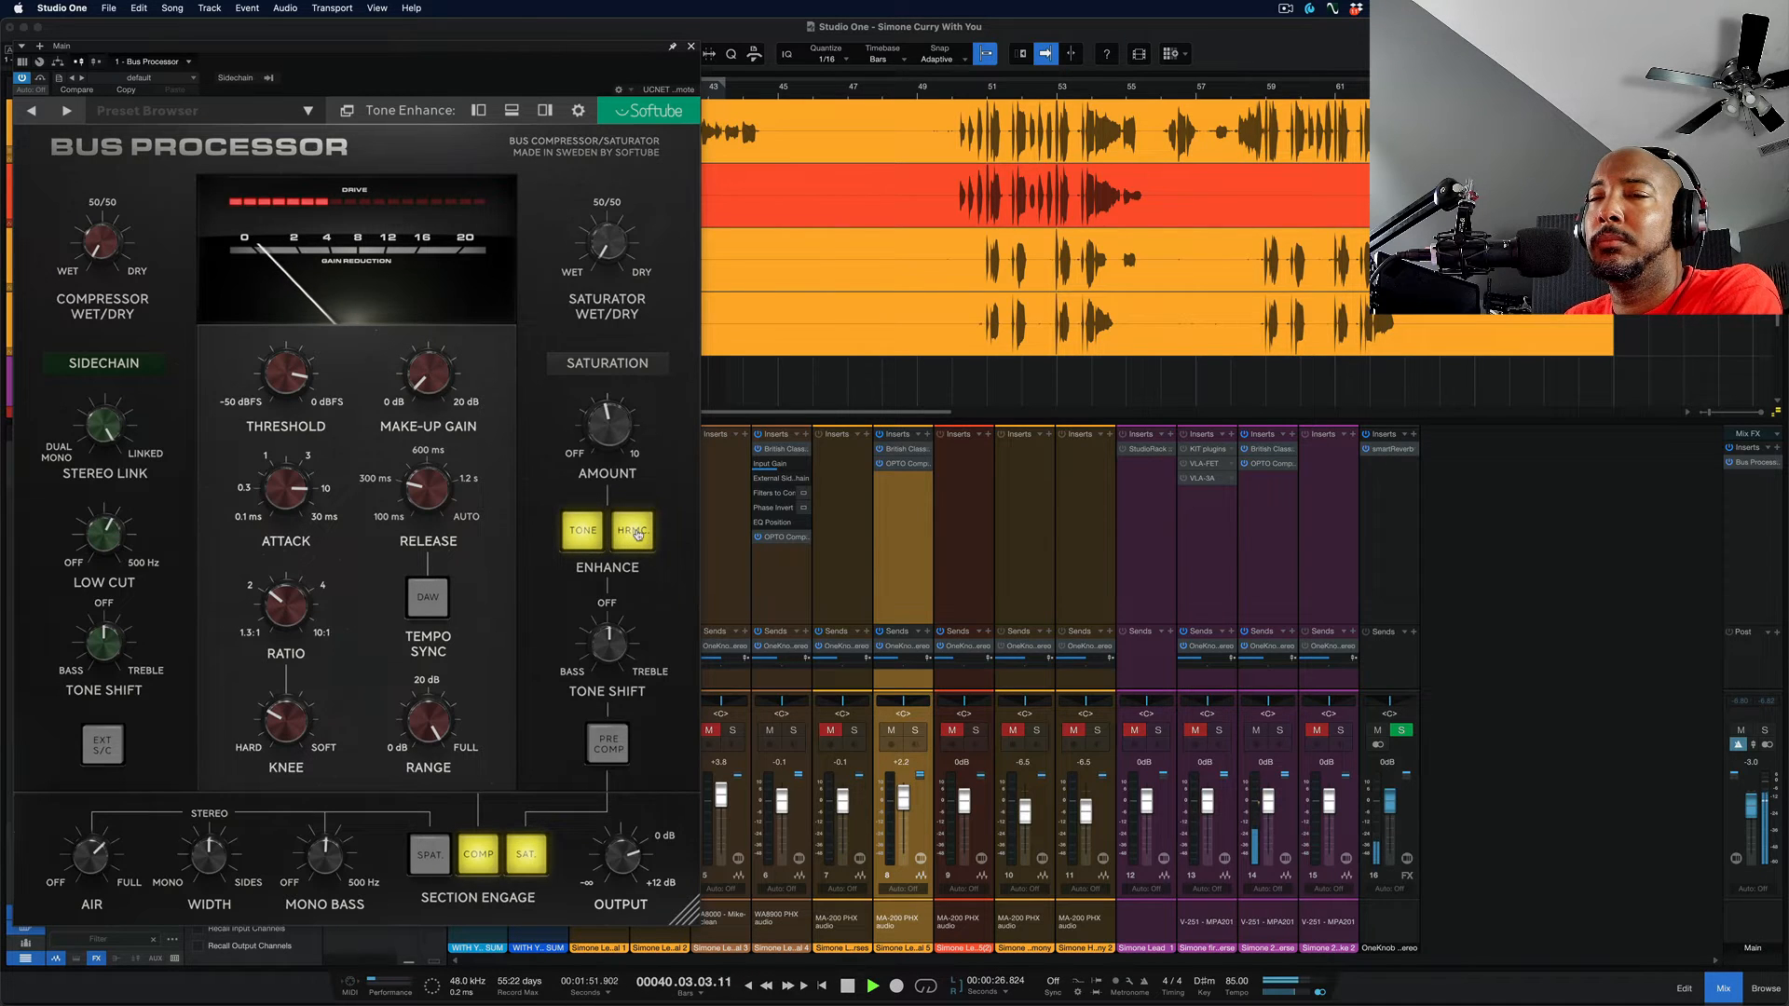
Compare the sound with both enhancements off, harmonic only, and tone plus harmonic together, and stop playback
left_click(637, 534)
left_click(595, 533)
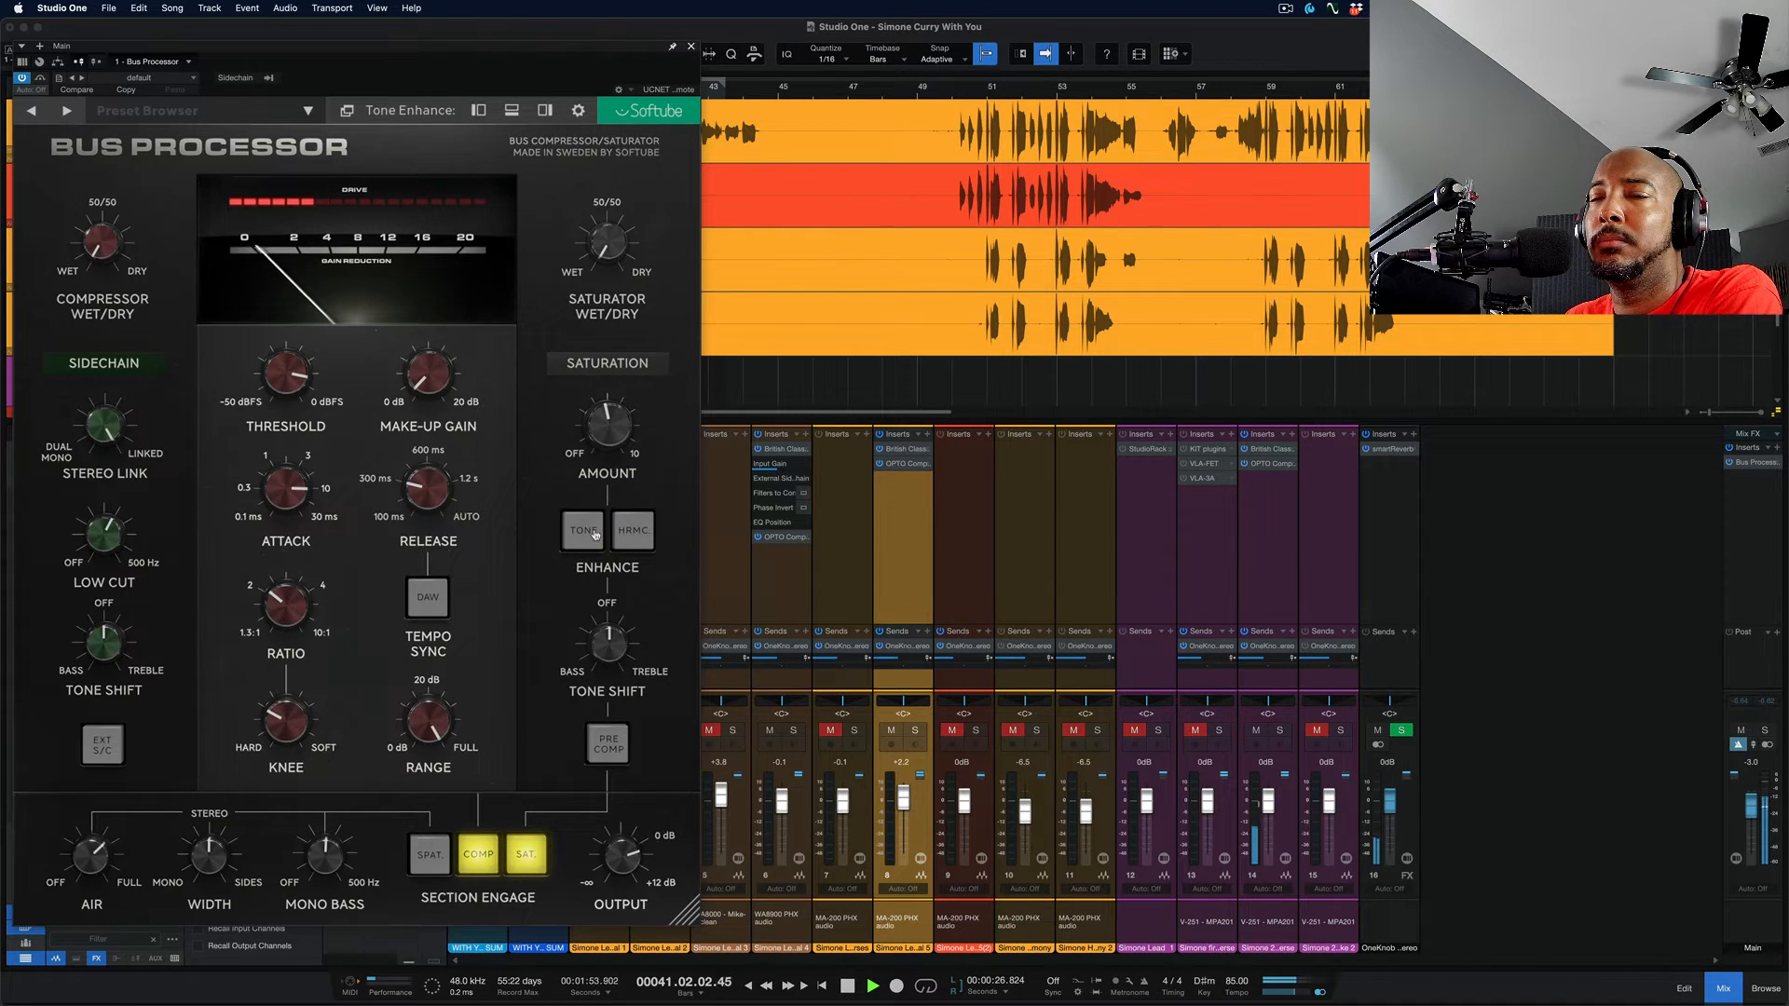
left_click(629, 536)
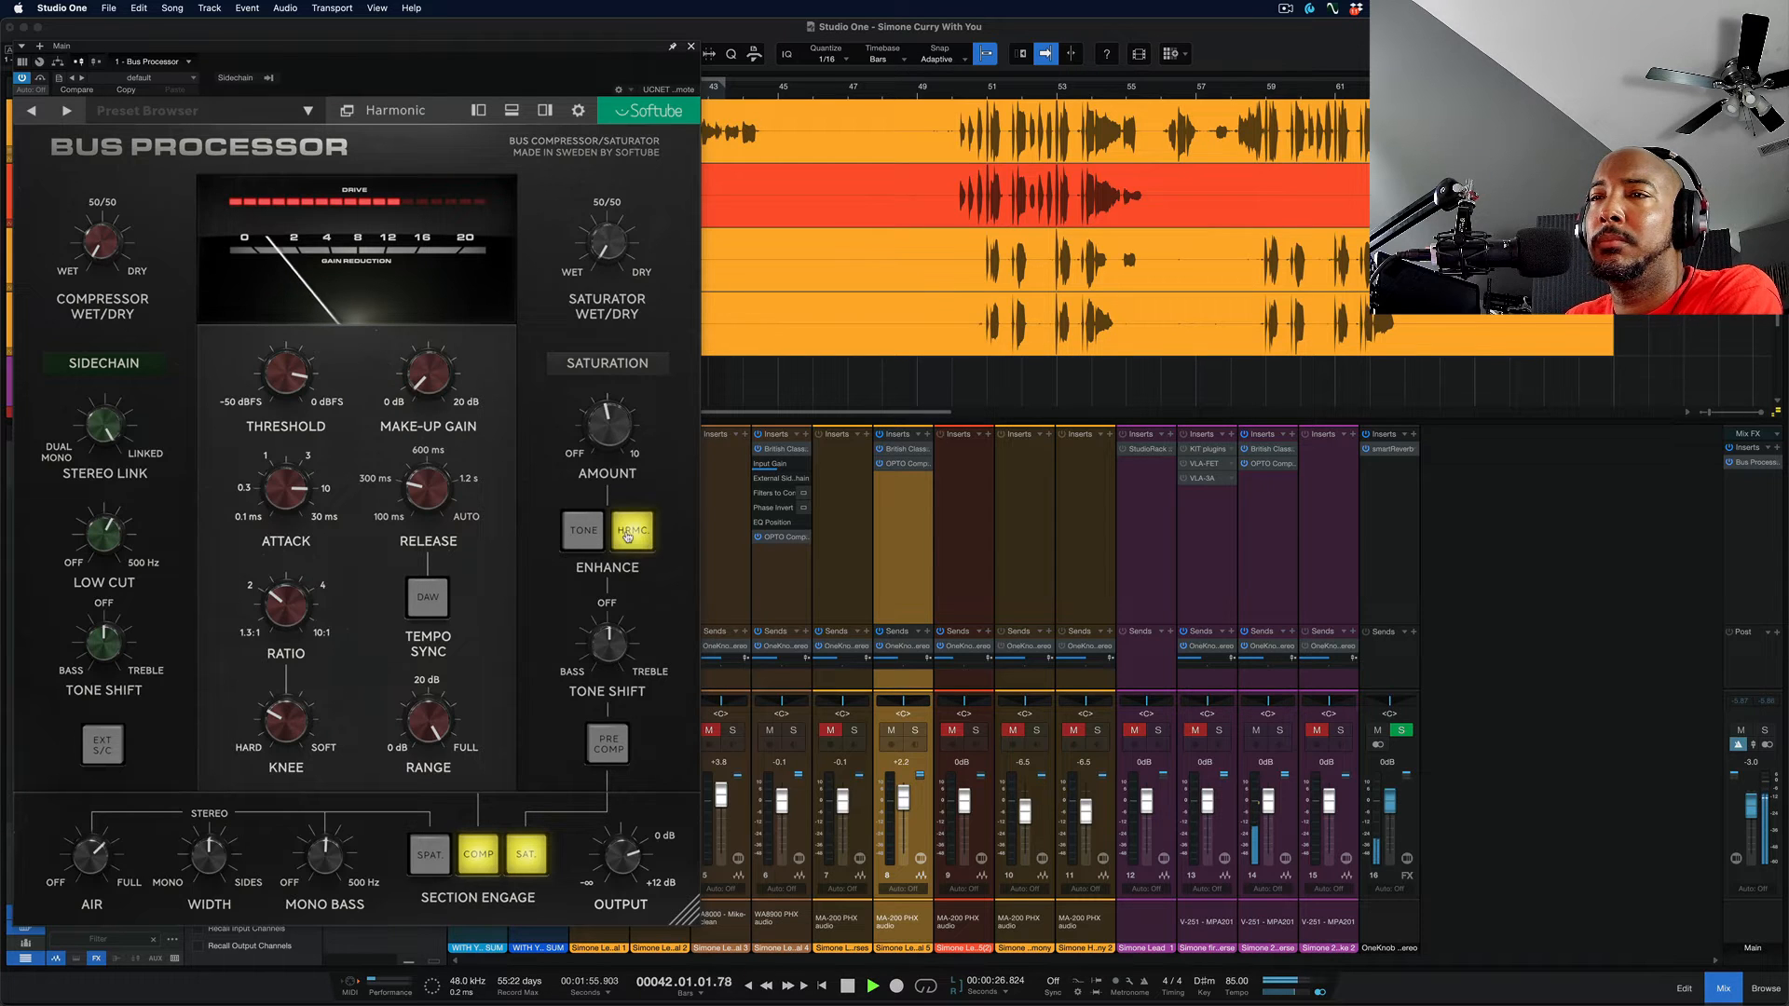
left_click(583, 533)
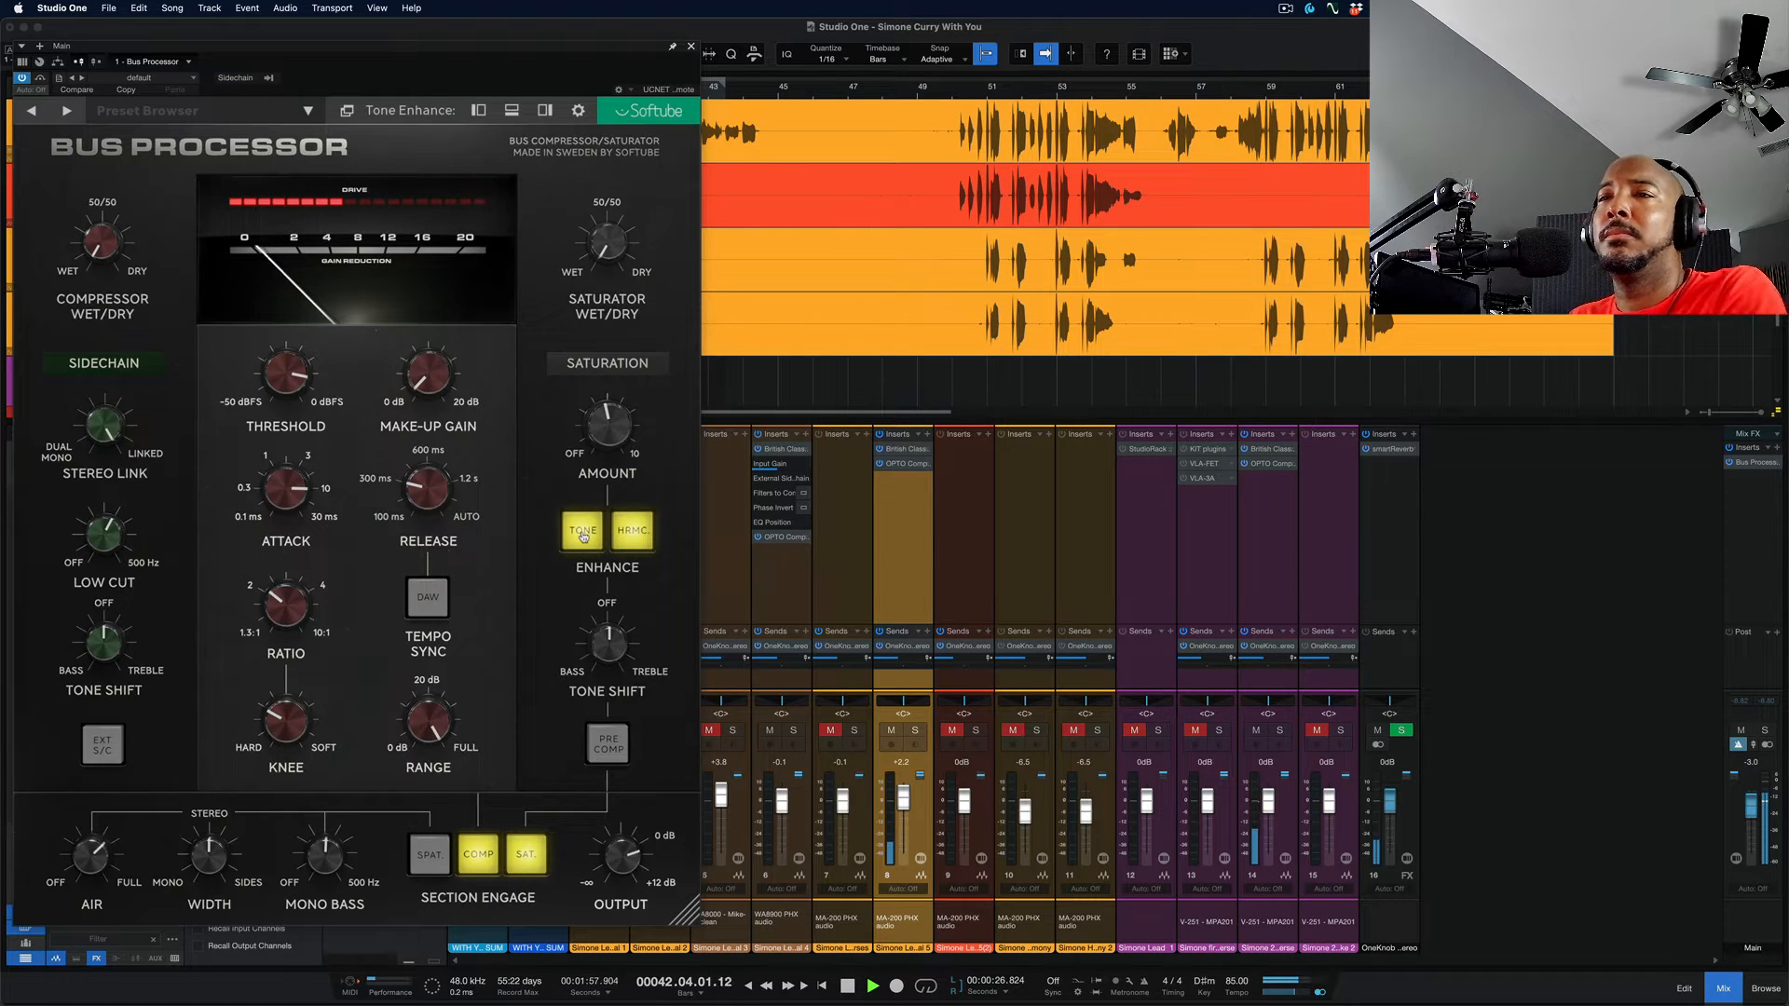
key("space")
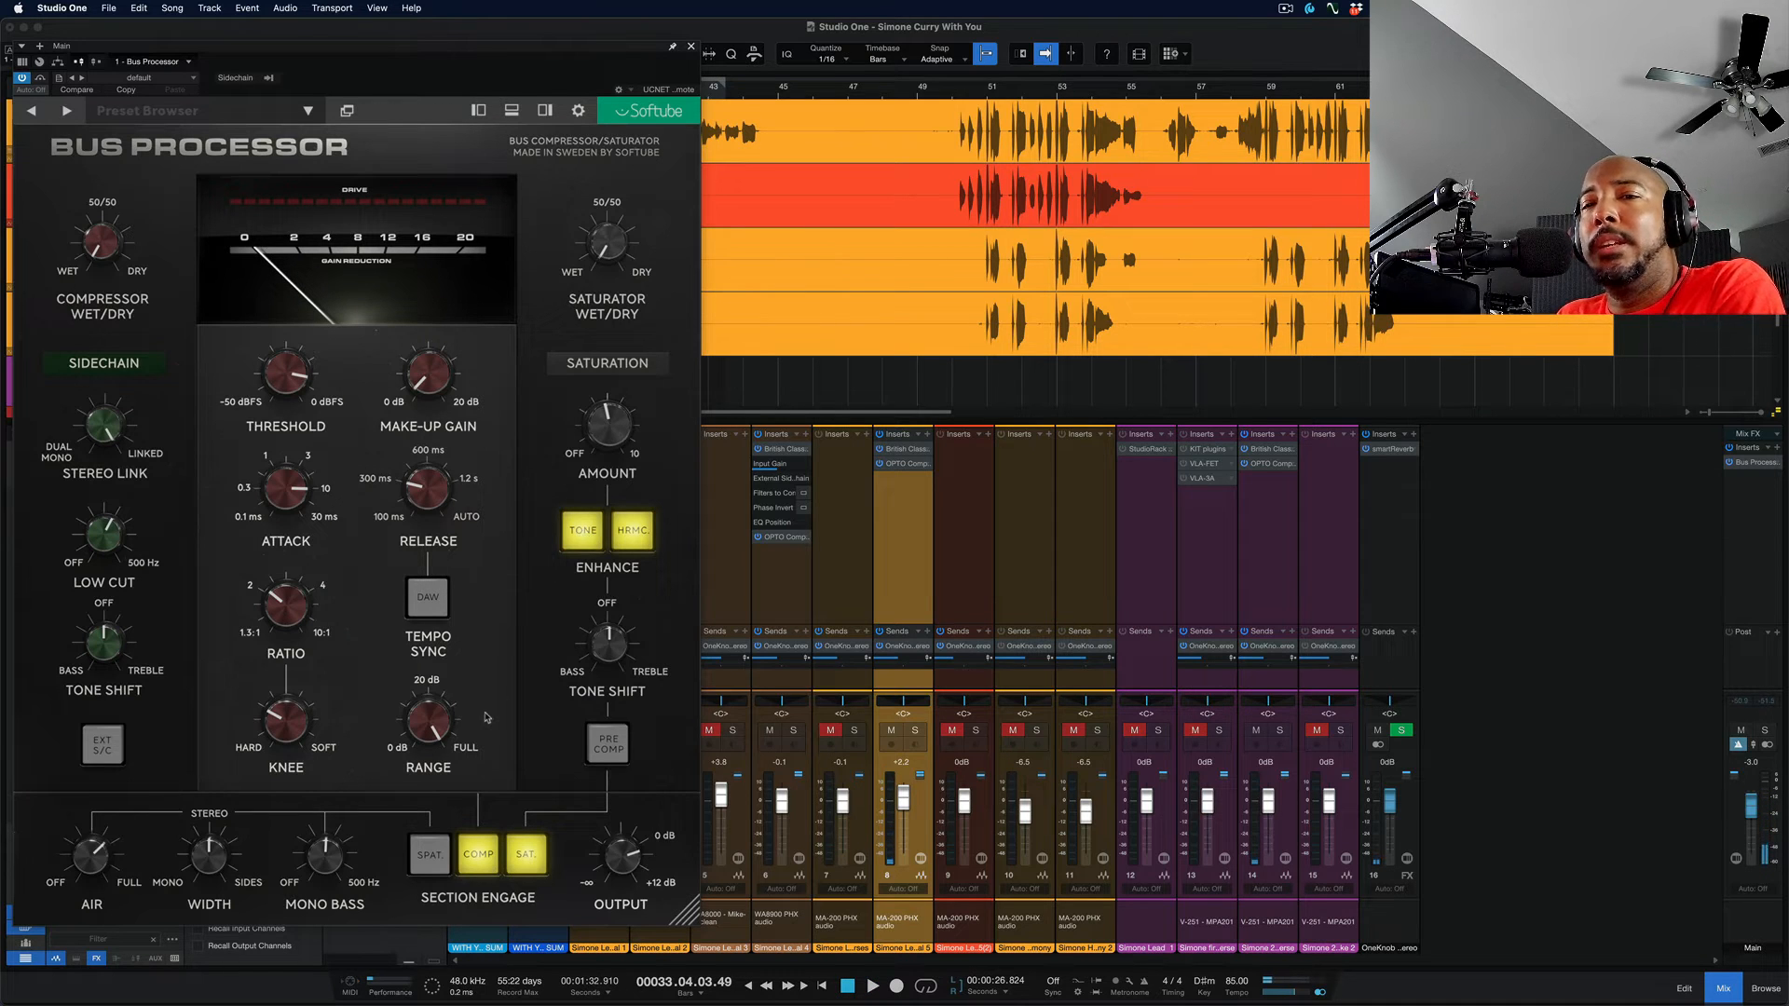
Engage the spatial section and raise its Air control to 6.80
left_click(427, 867)
left_click(428, 861)
left_click(427, 860)
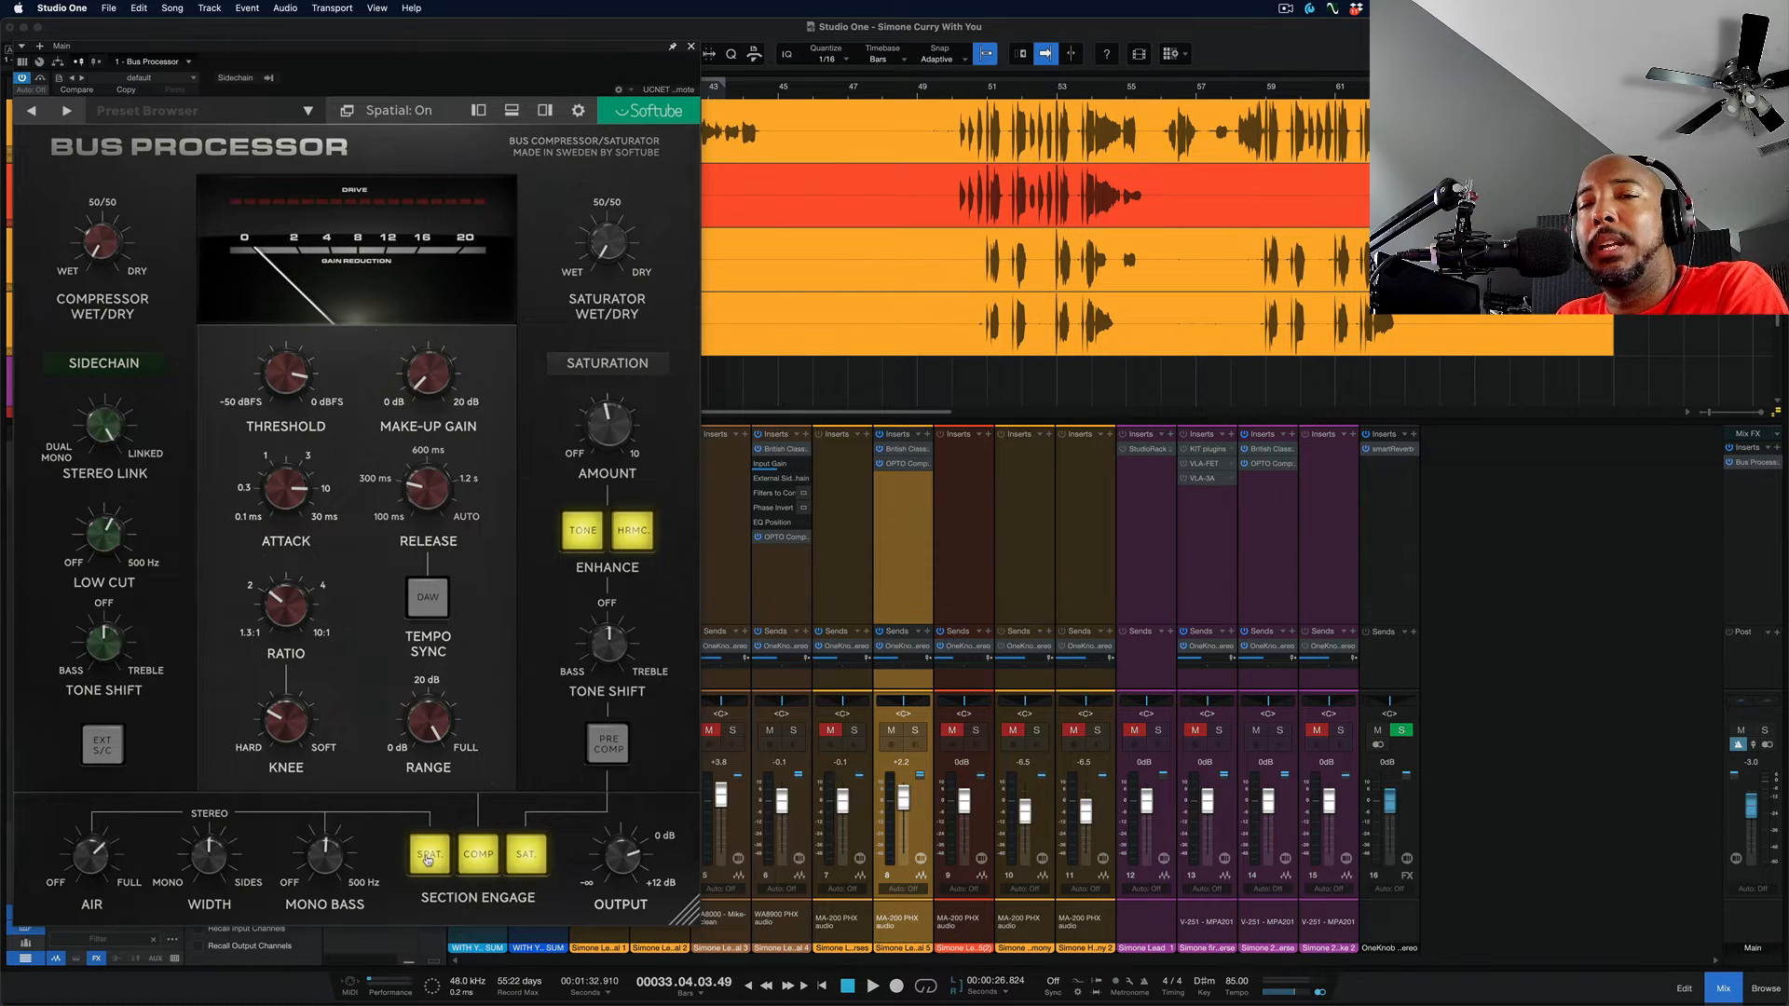
scroll(87, 853, "up", 2)
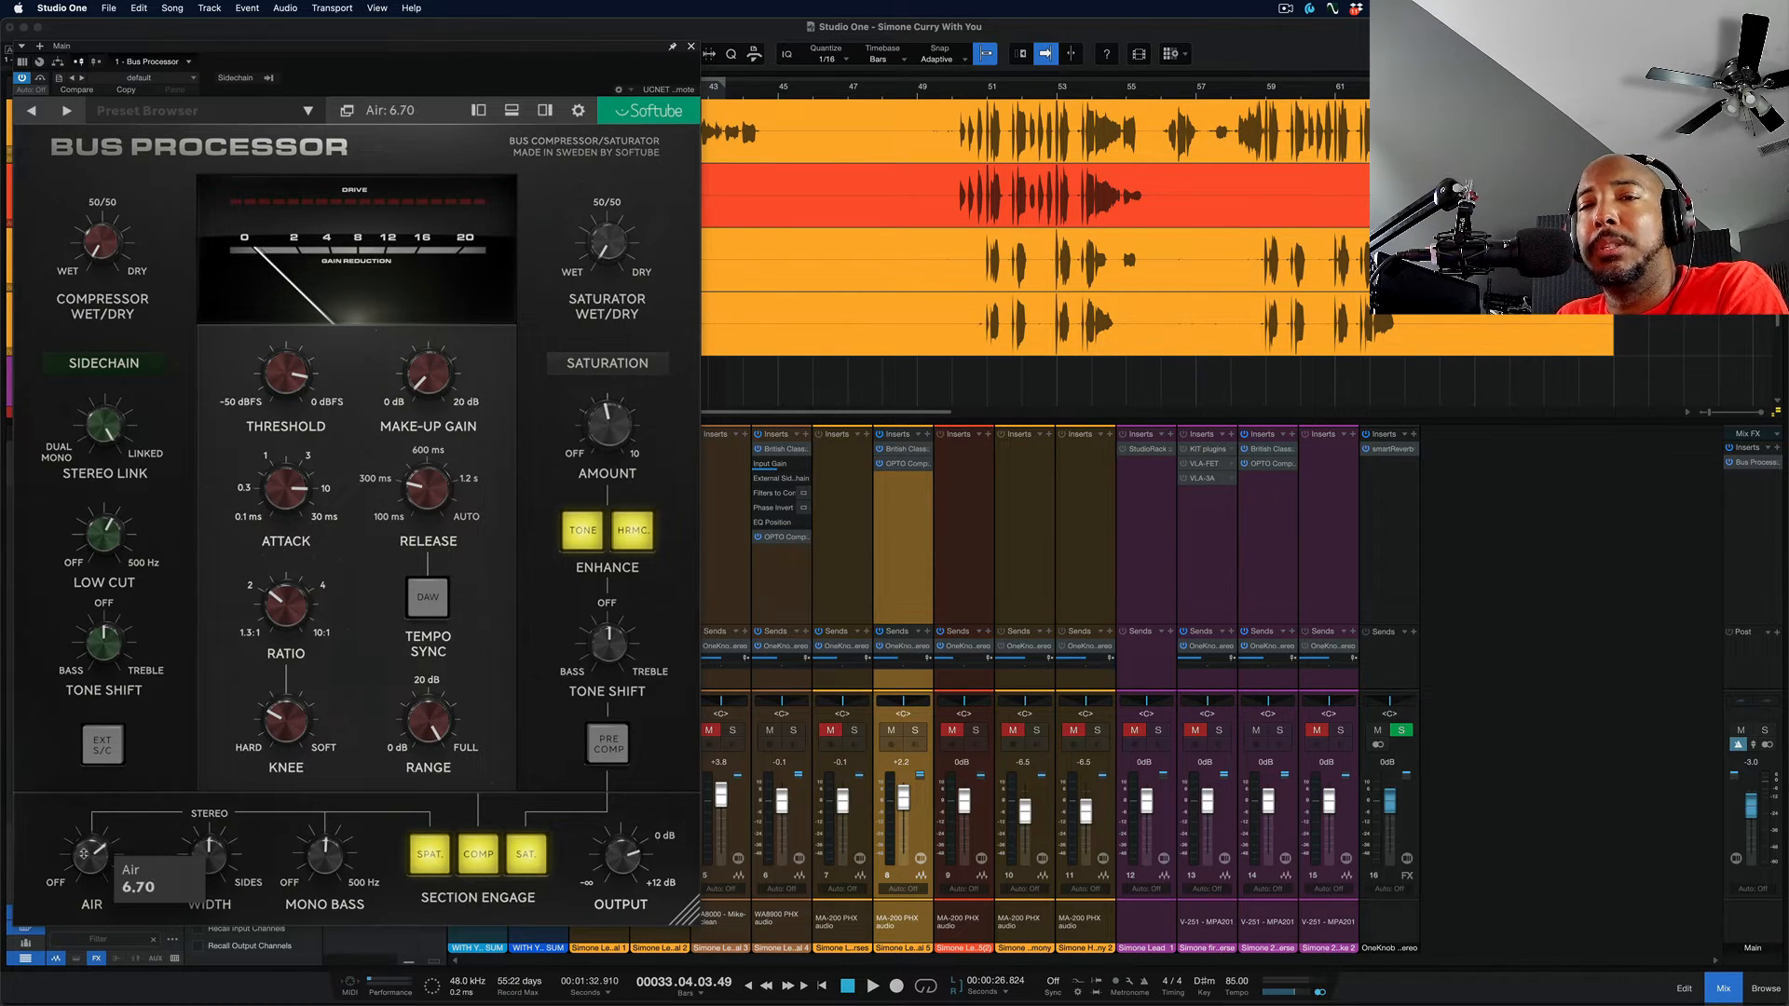
scroll(83, 852, "up", 1)
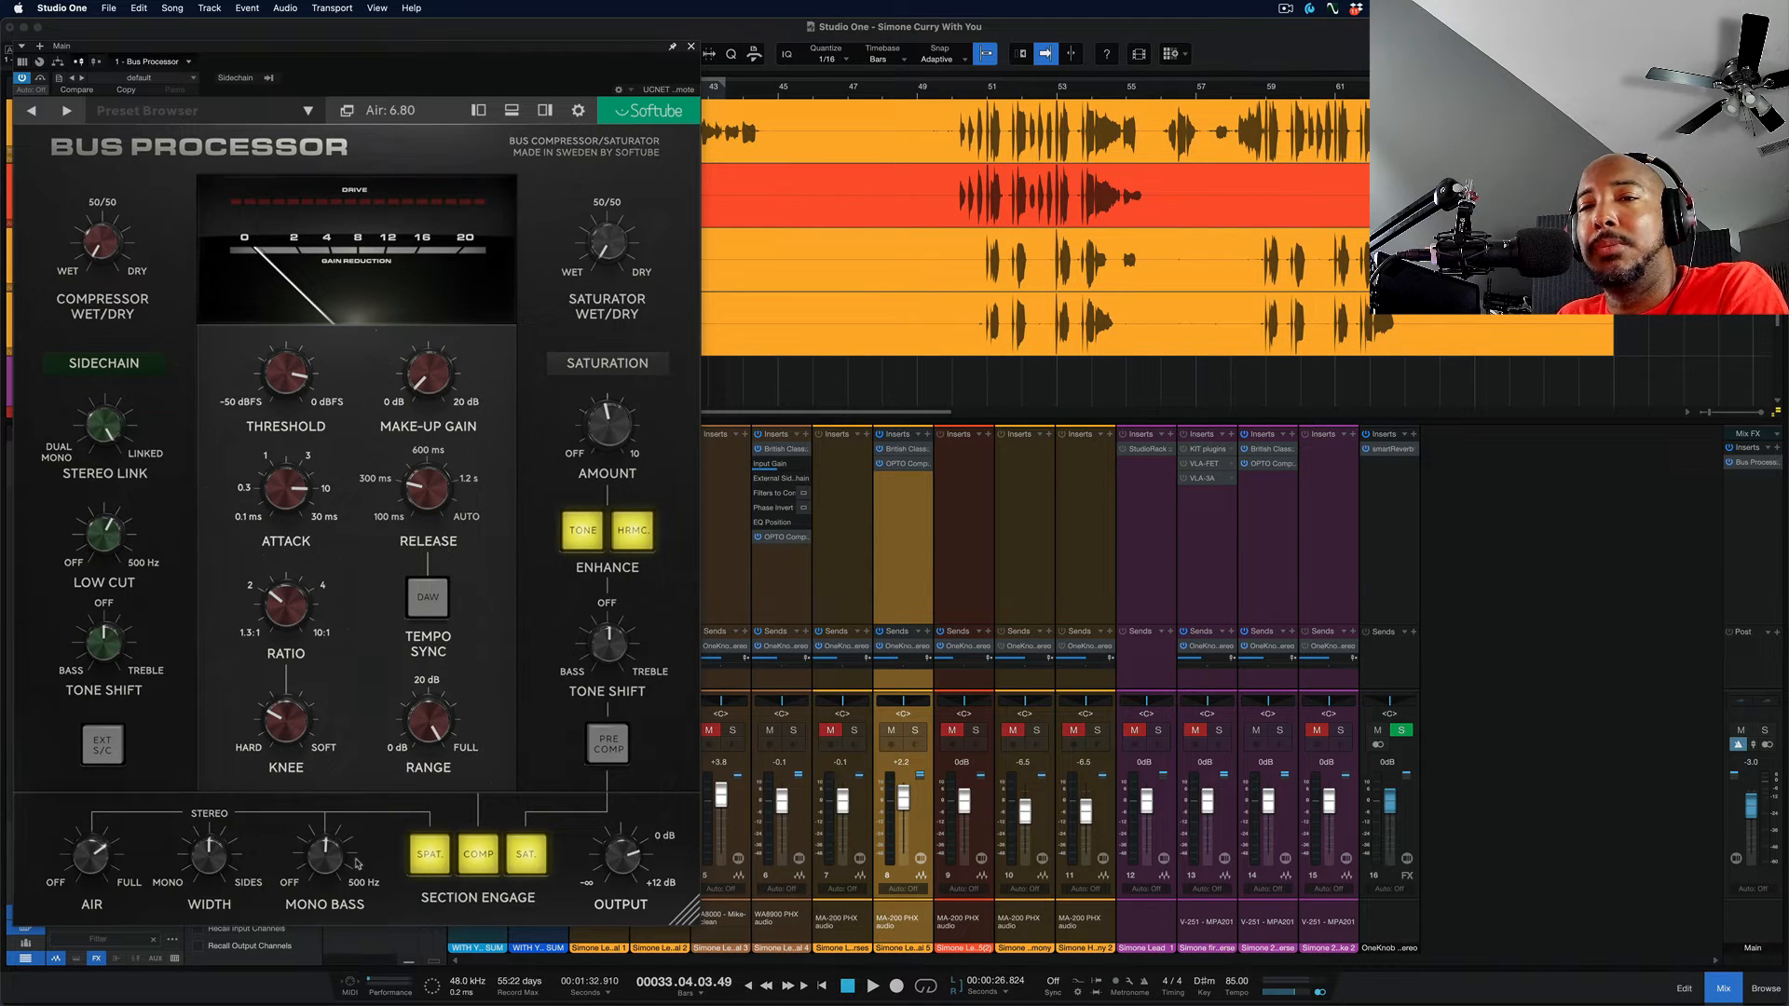
Play the song while repeatedly bypassing and re-engaging the spatial section to compare, leaving the section engaged
left_click(432, 862)
left_click(432, 861)
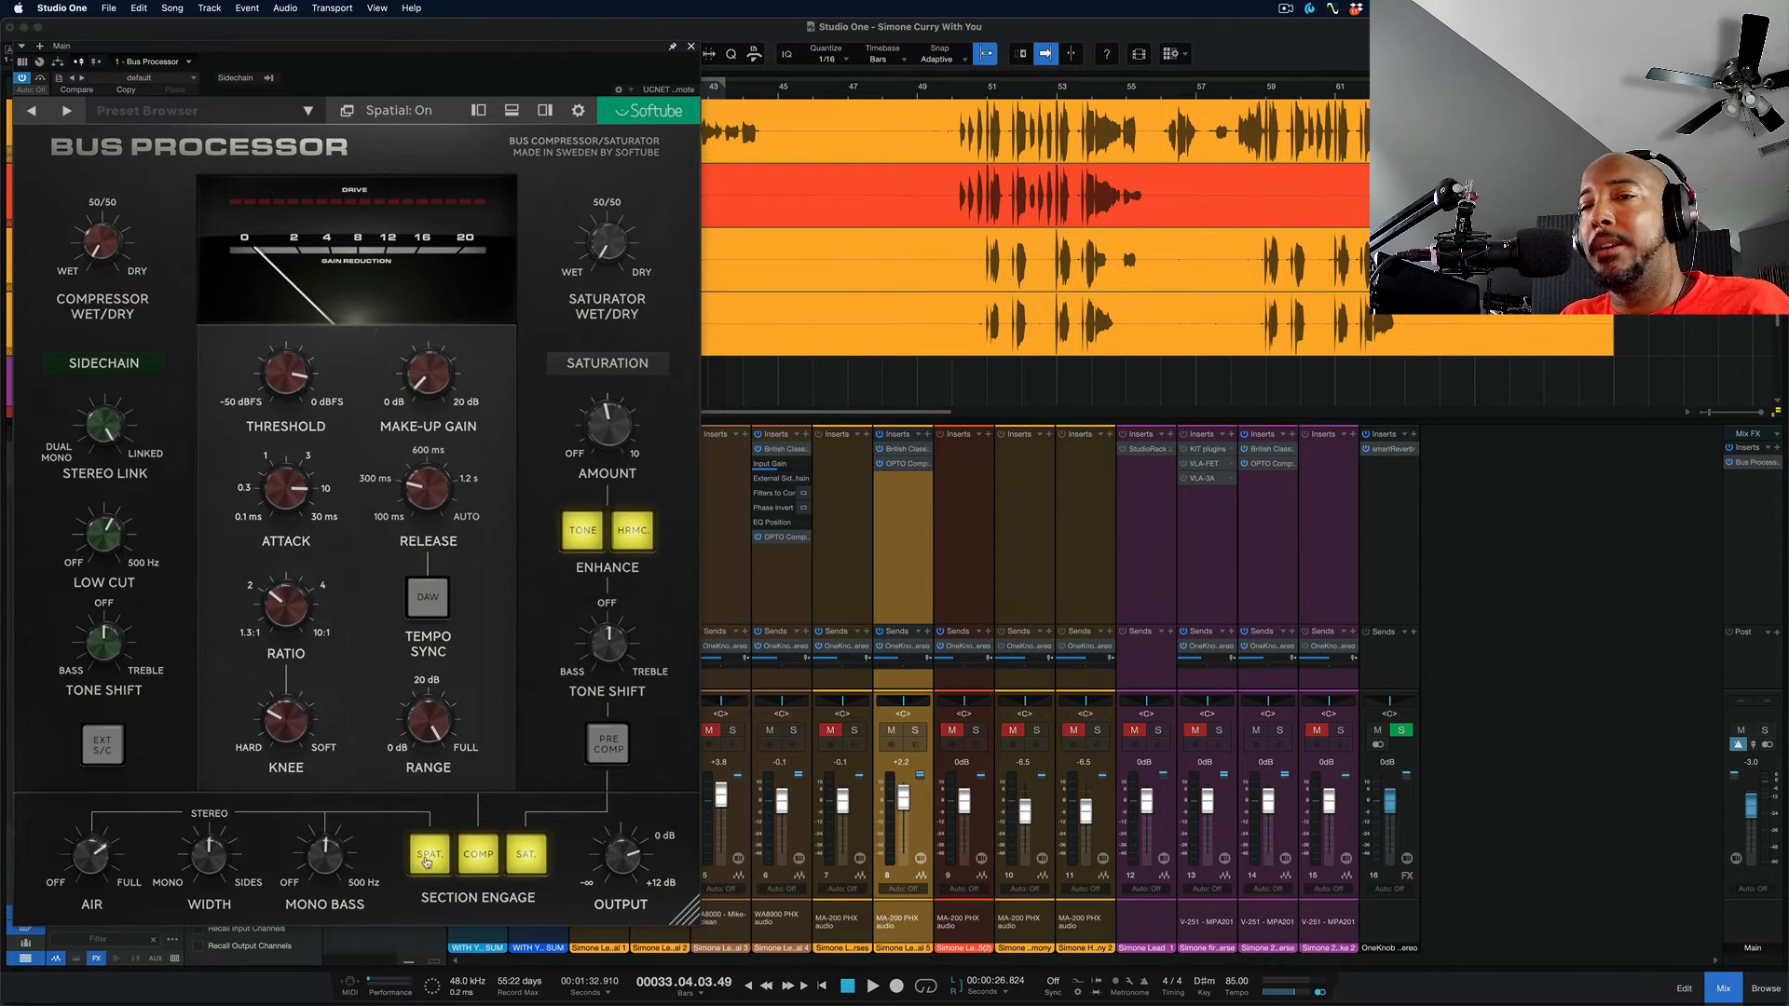
key("space")
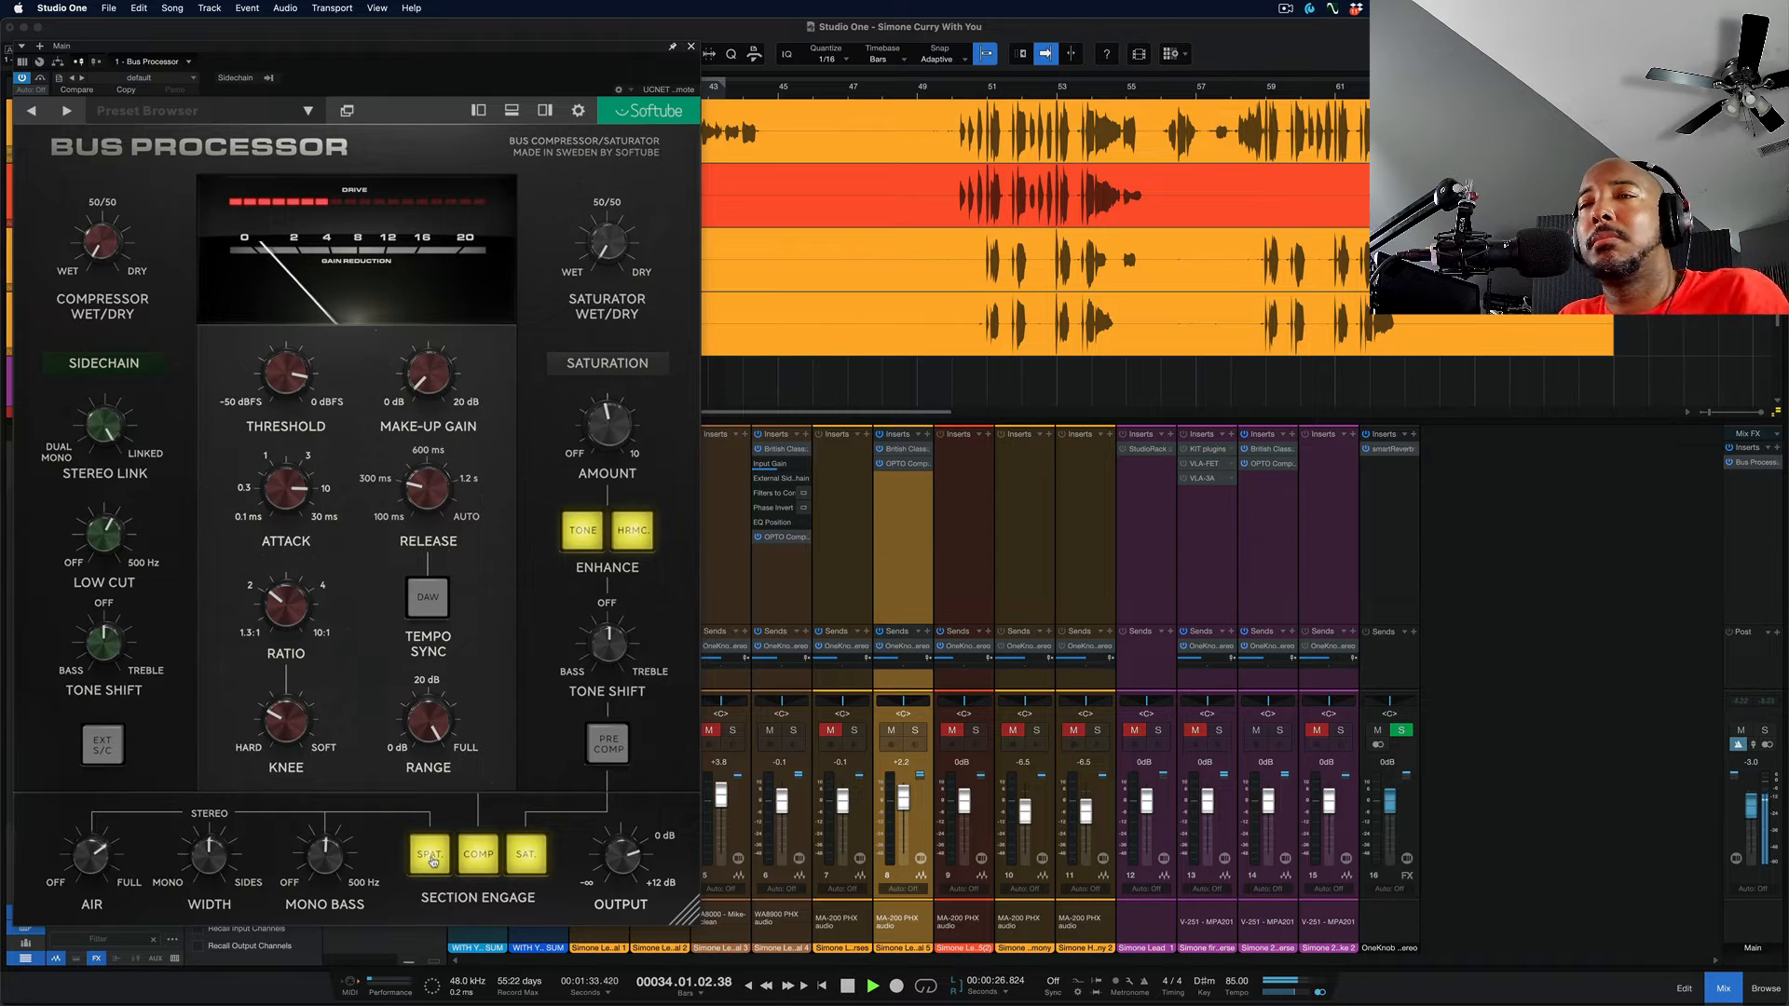
left_click(431, 861)
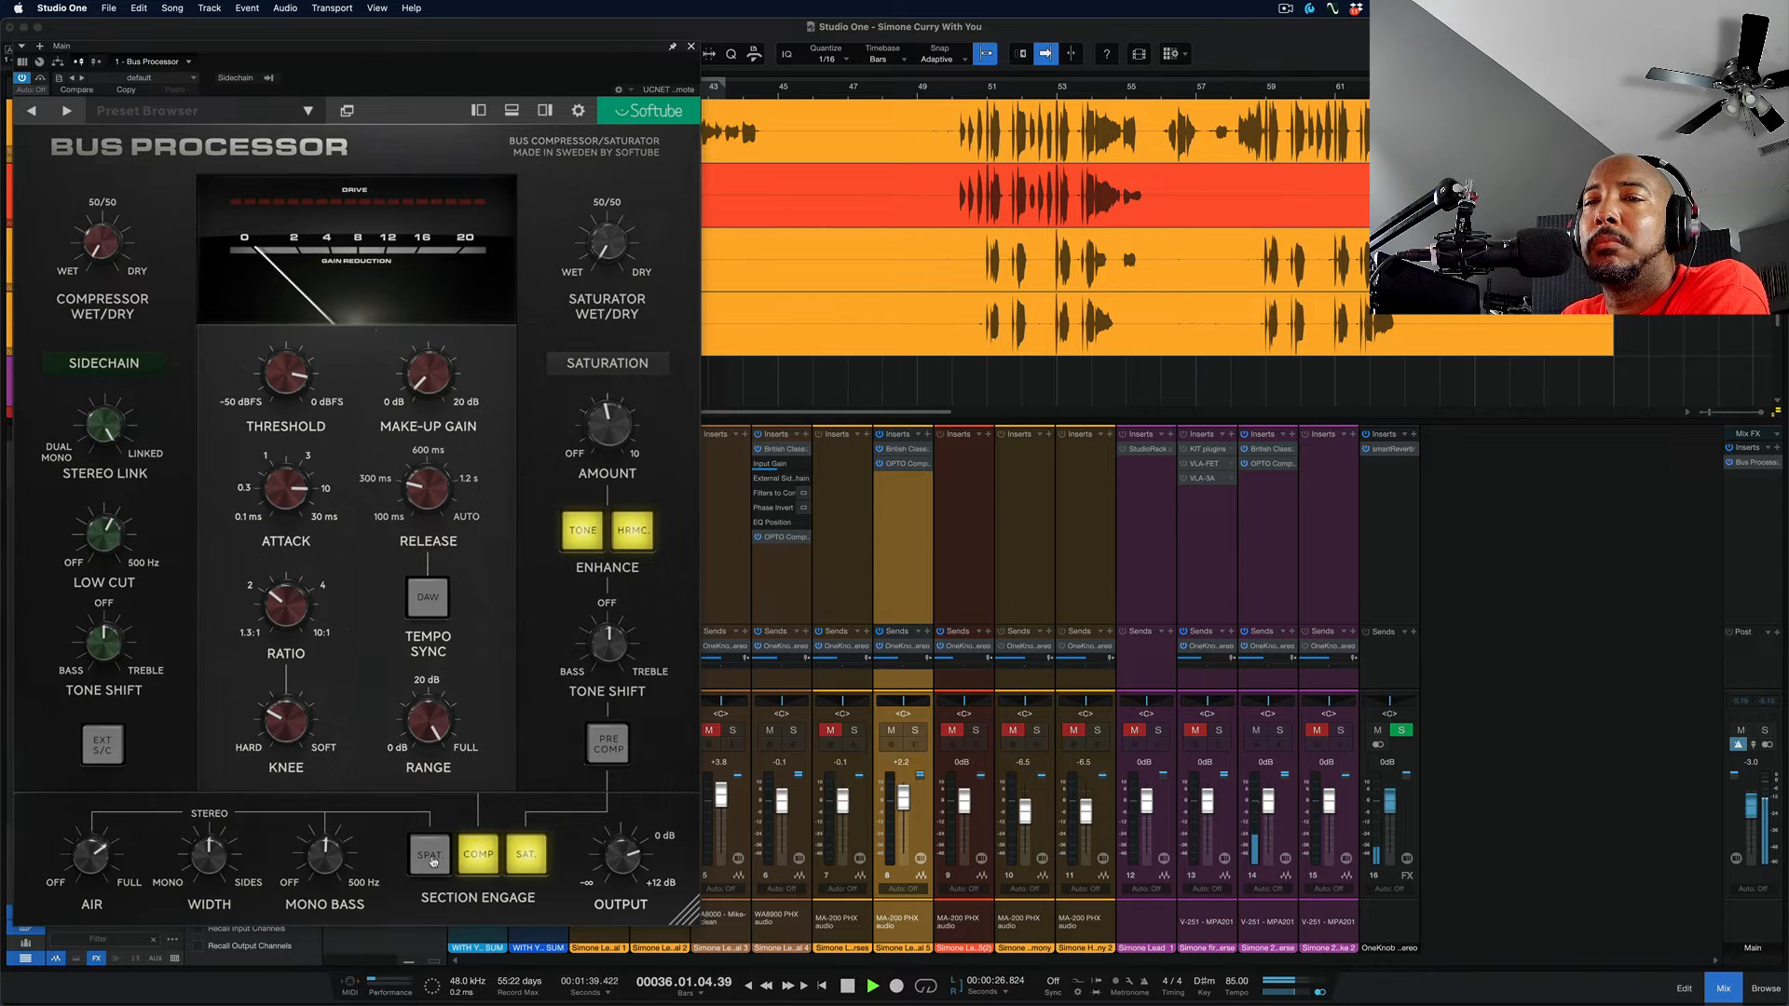
left_click(432, 861)
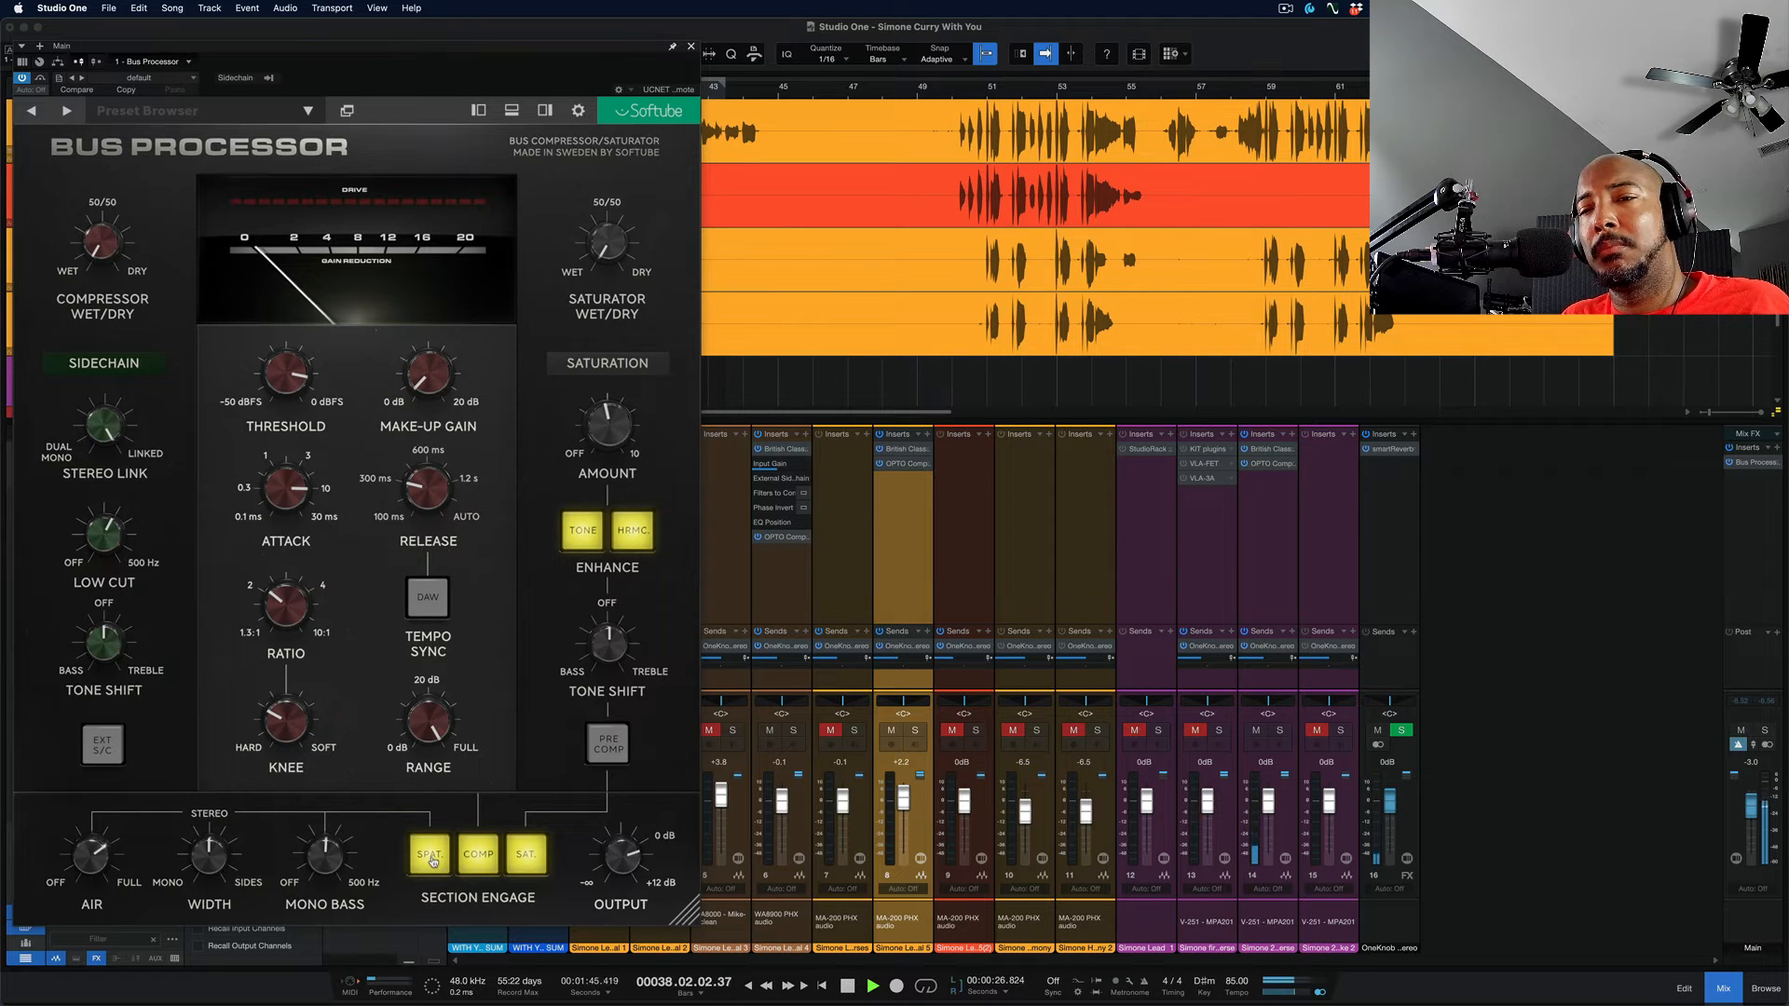
left_click(432, 861)
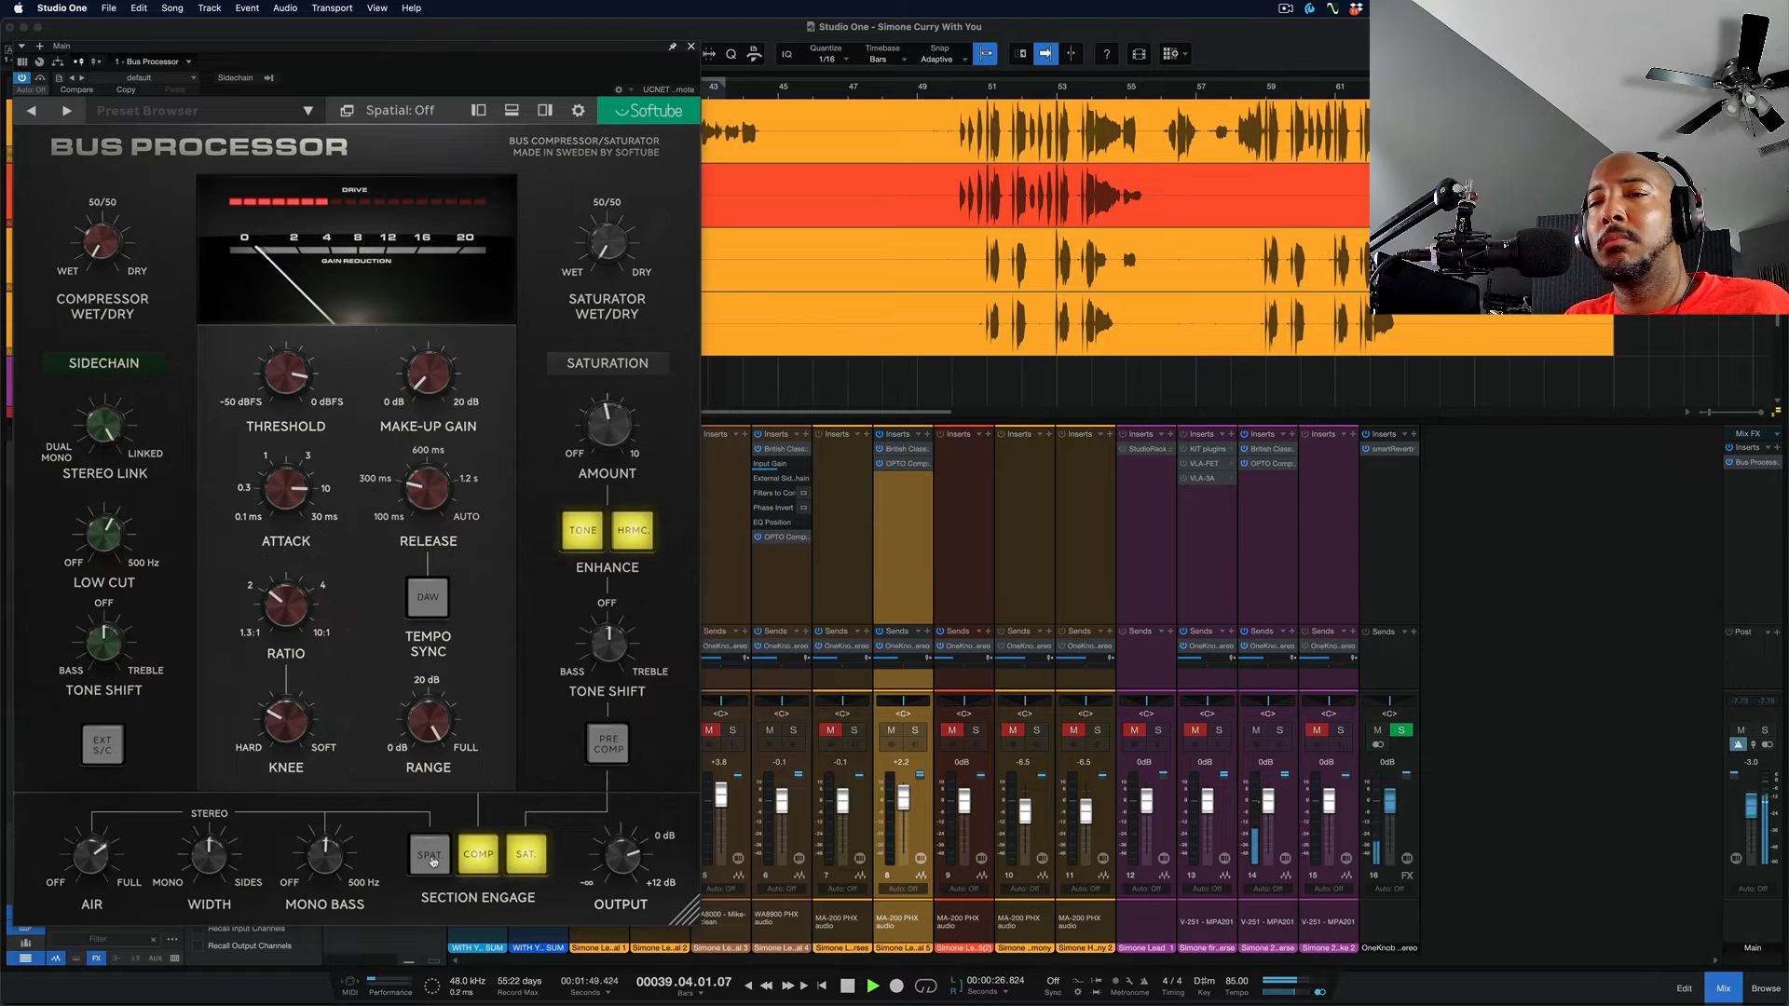
left_click(431, 859)
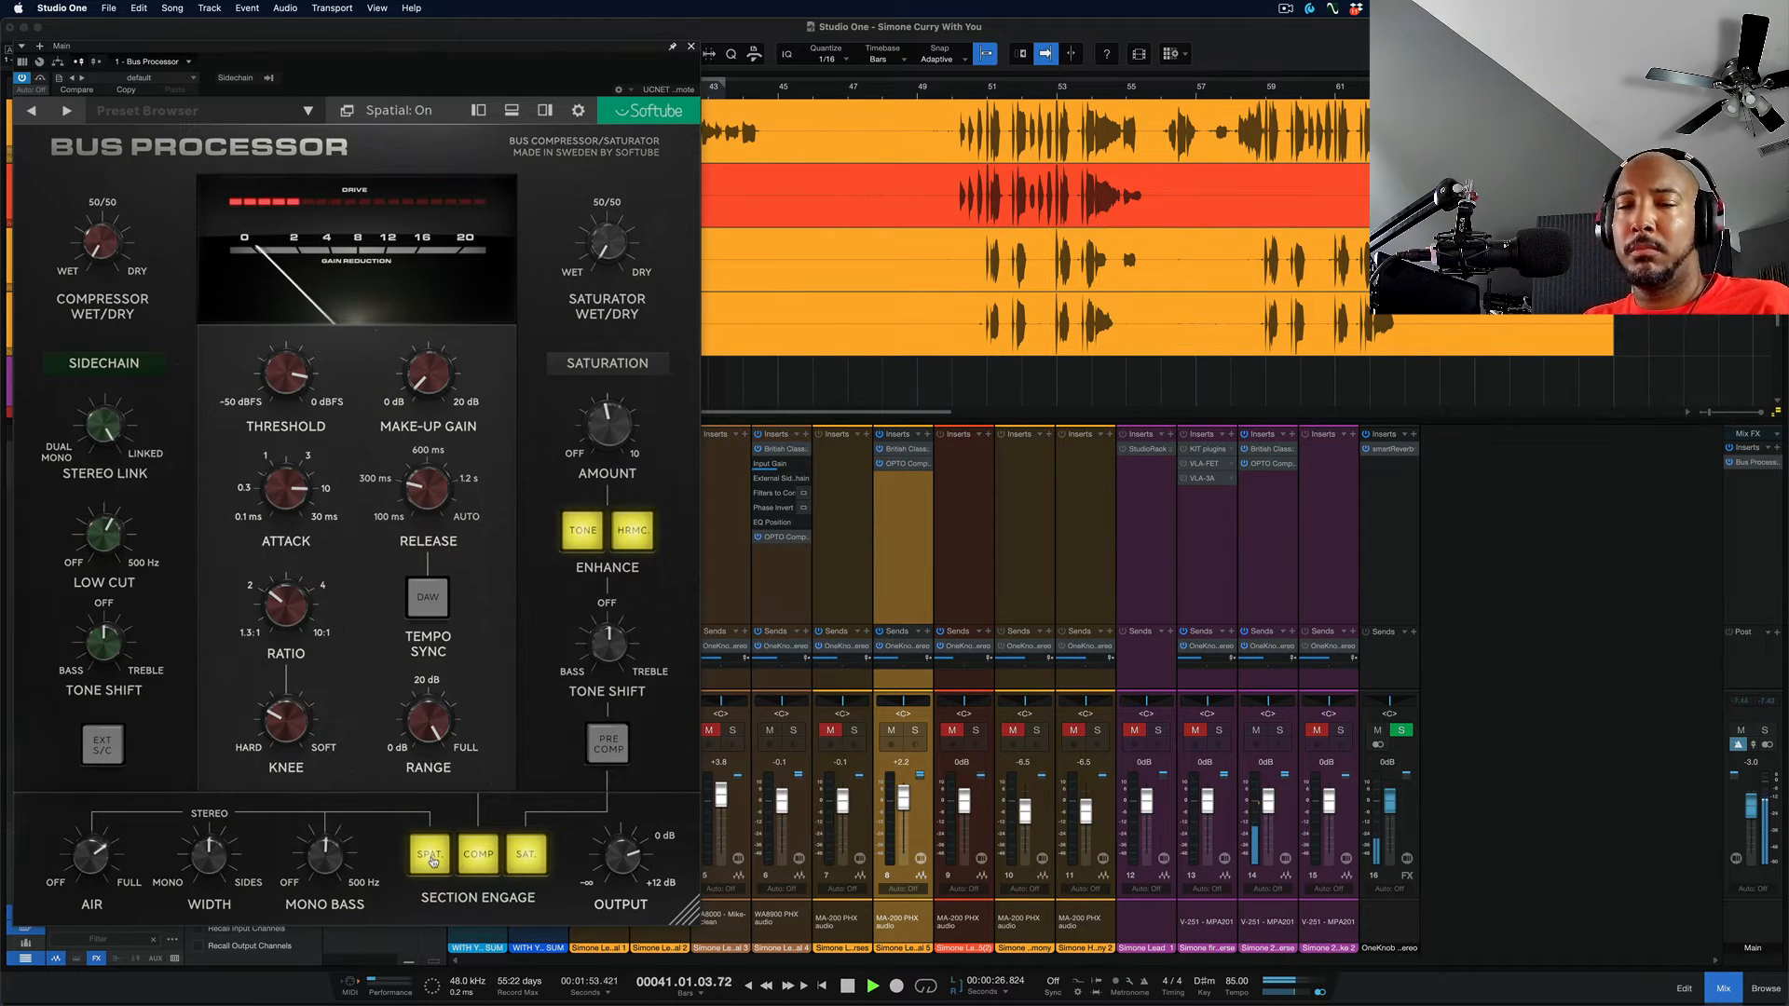
Stop playback, move the playback start to about bar 42 on the timeline, and play the song from there
key("space")
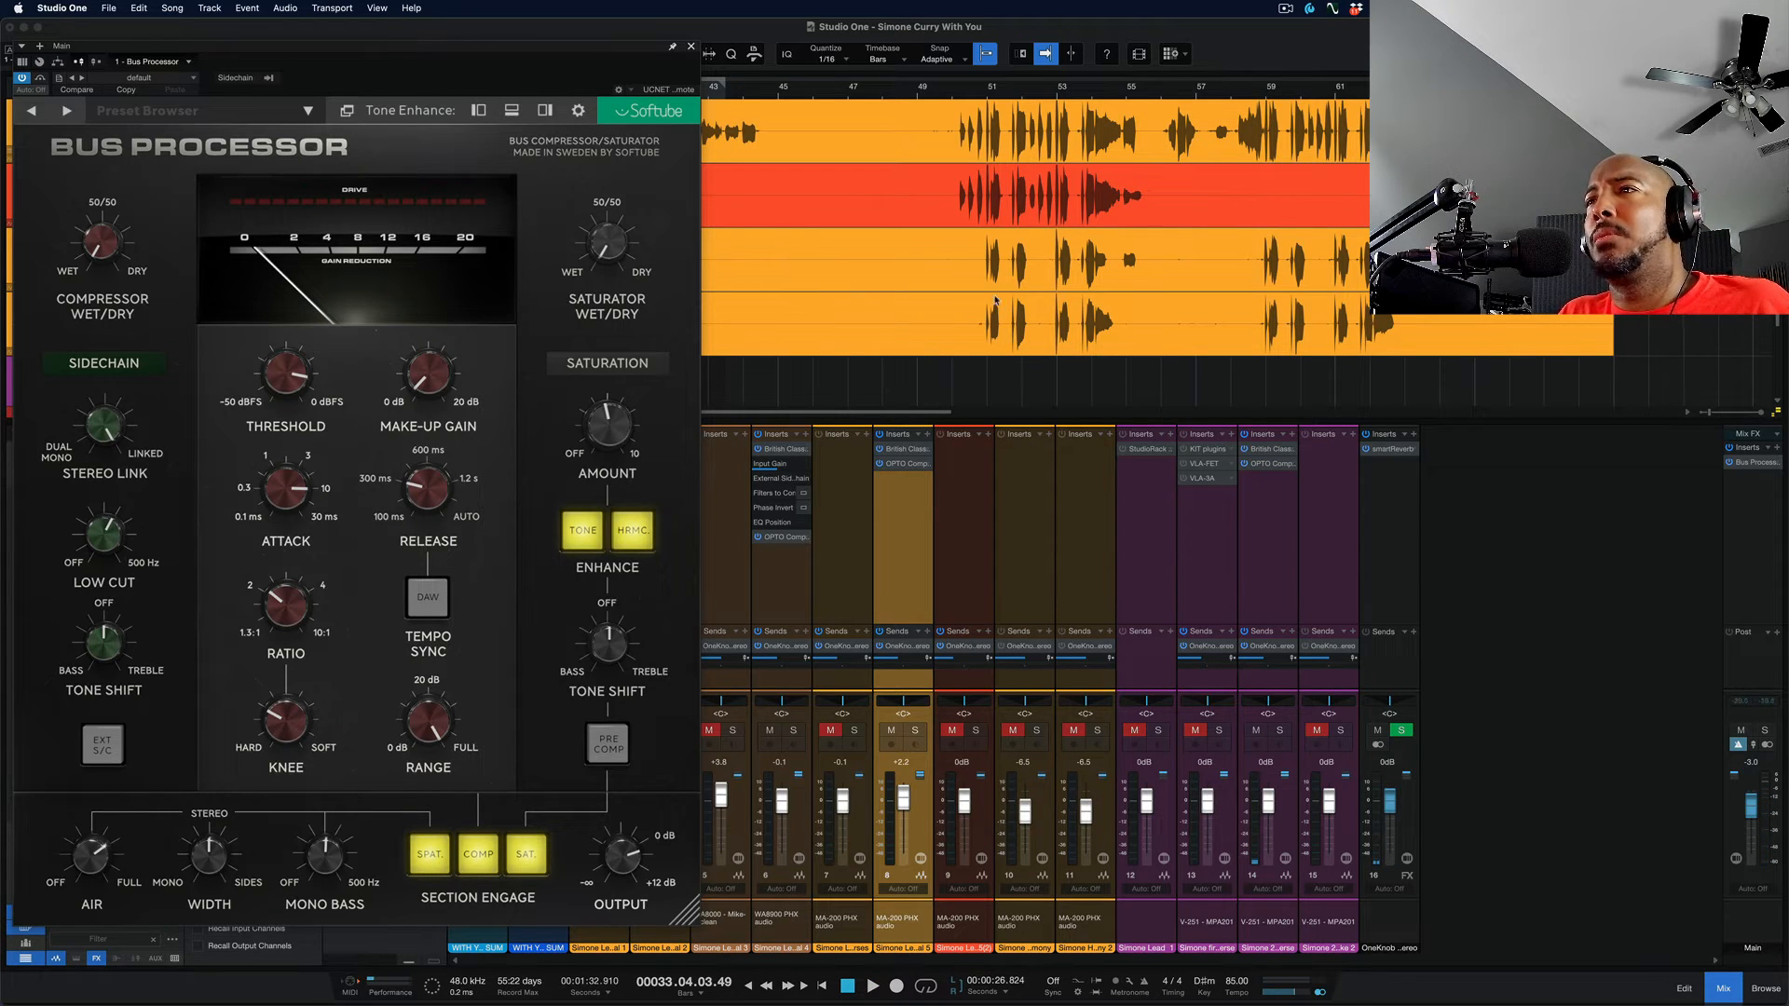
left_click(953, 281)
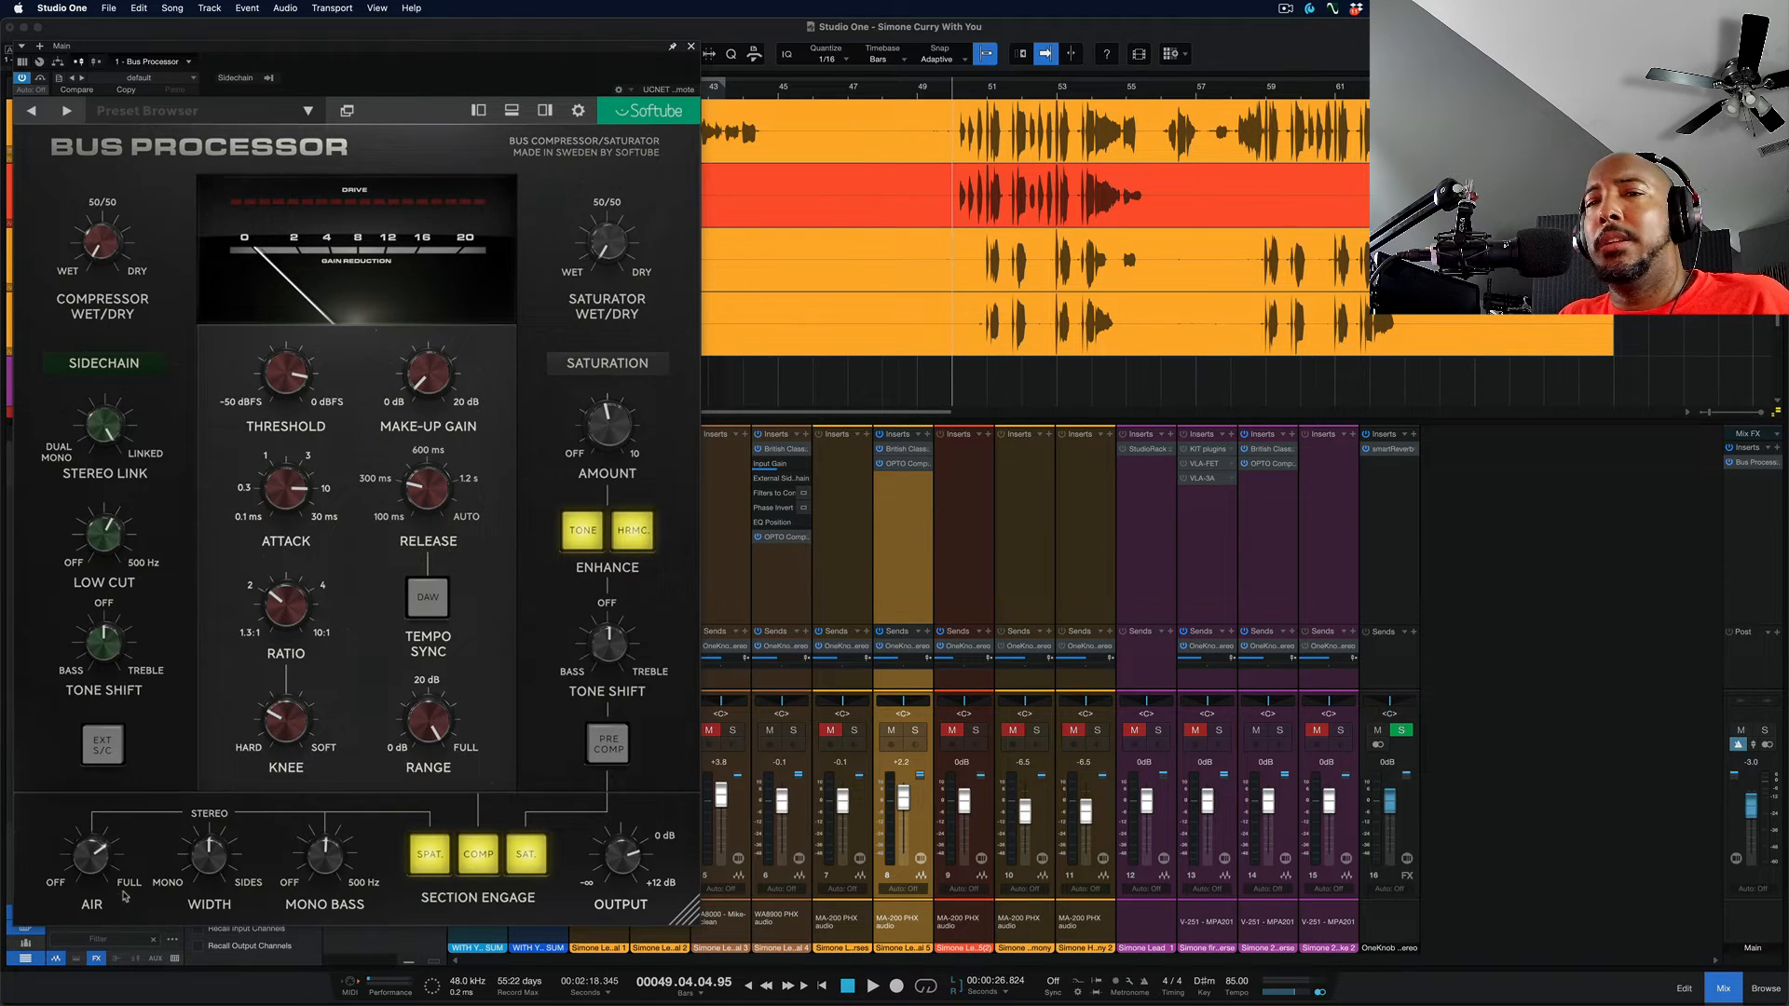
left_click_drag(88, 855, 89, 856)
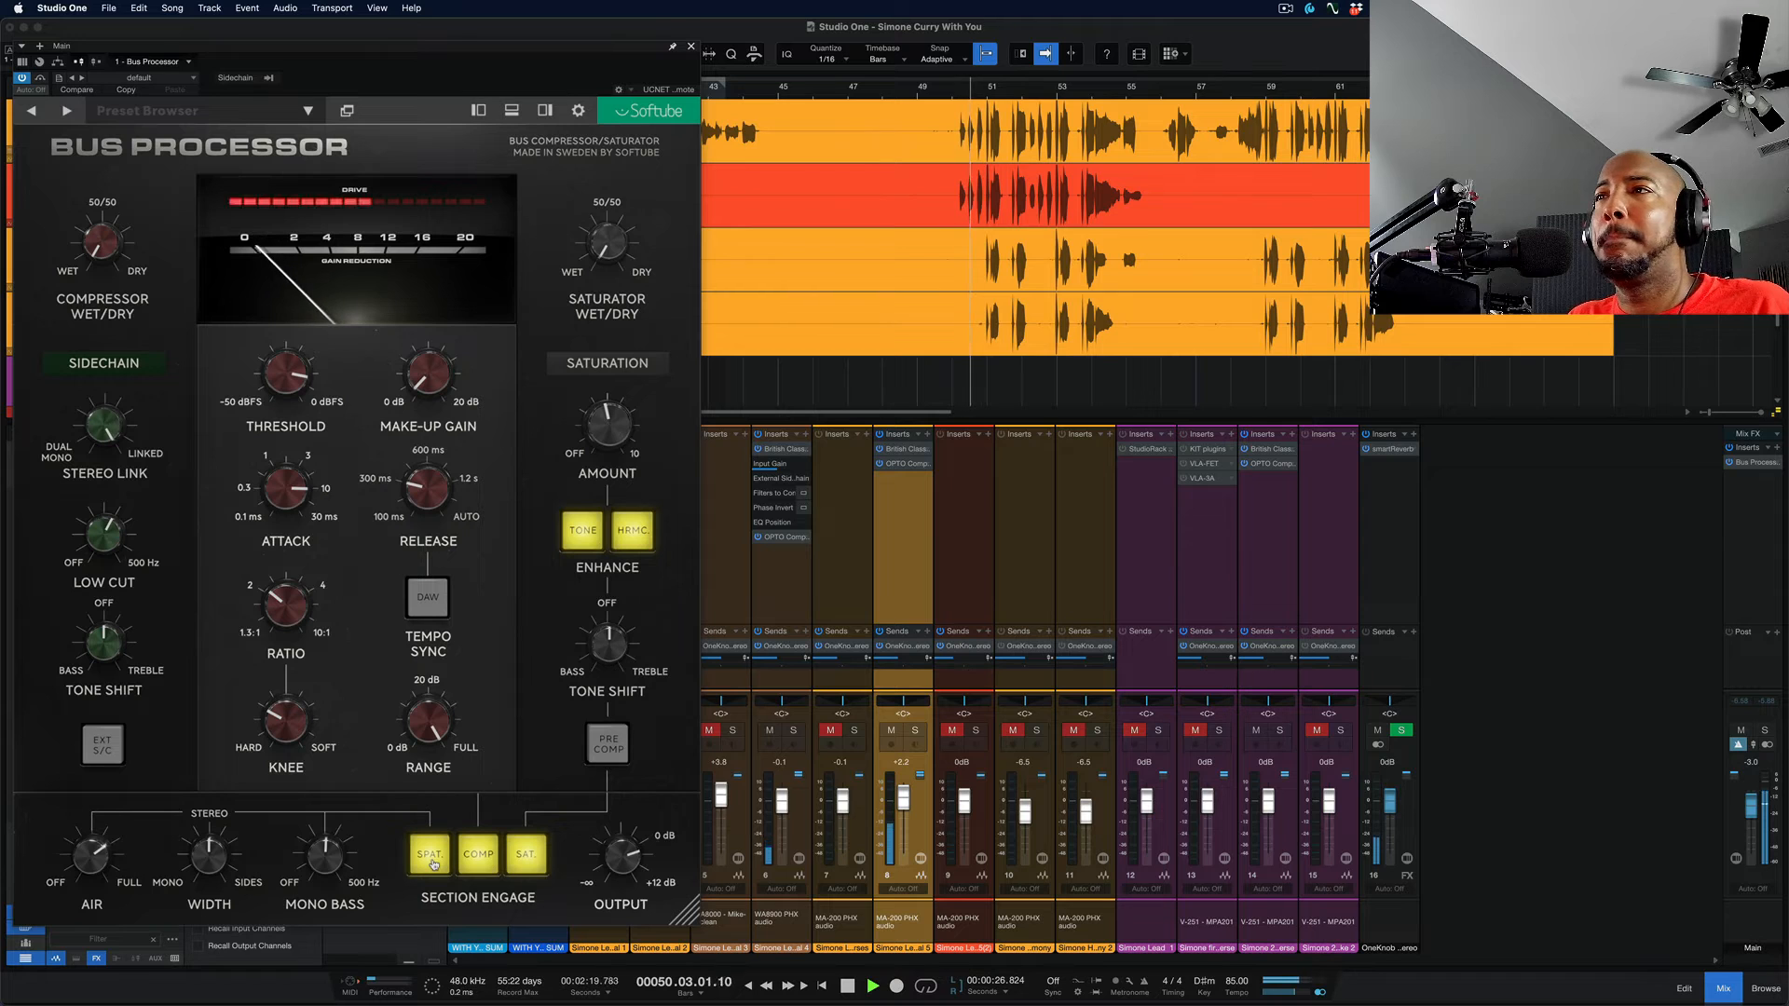
scroll(816, 256, "up", 3)
scroll(816, 256, "left", 2)
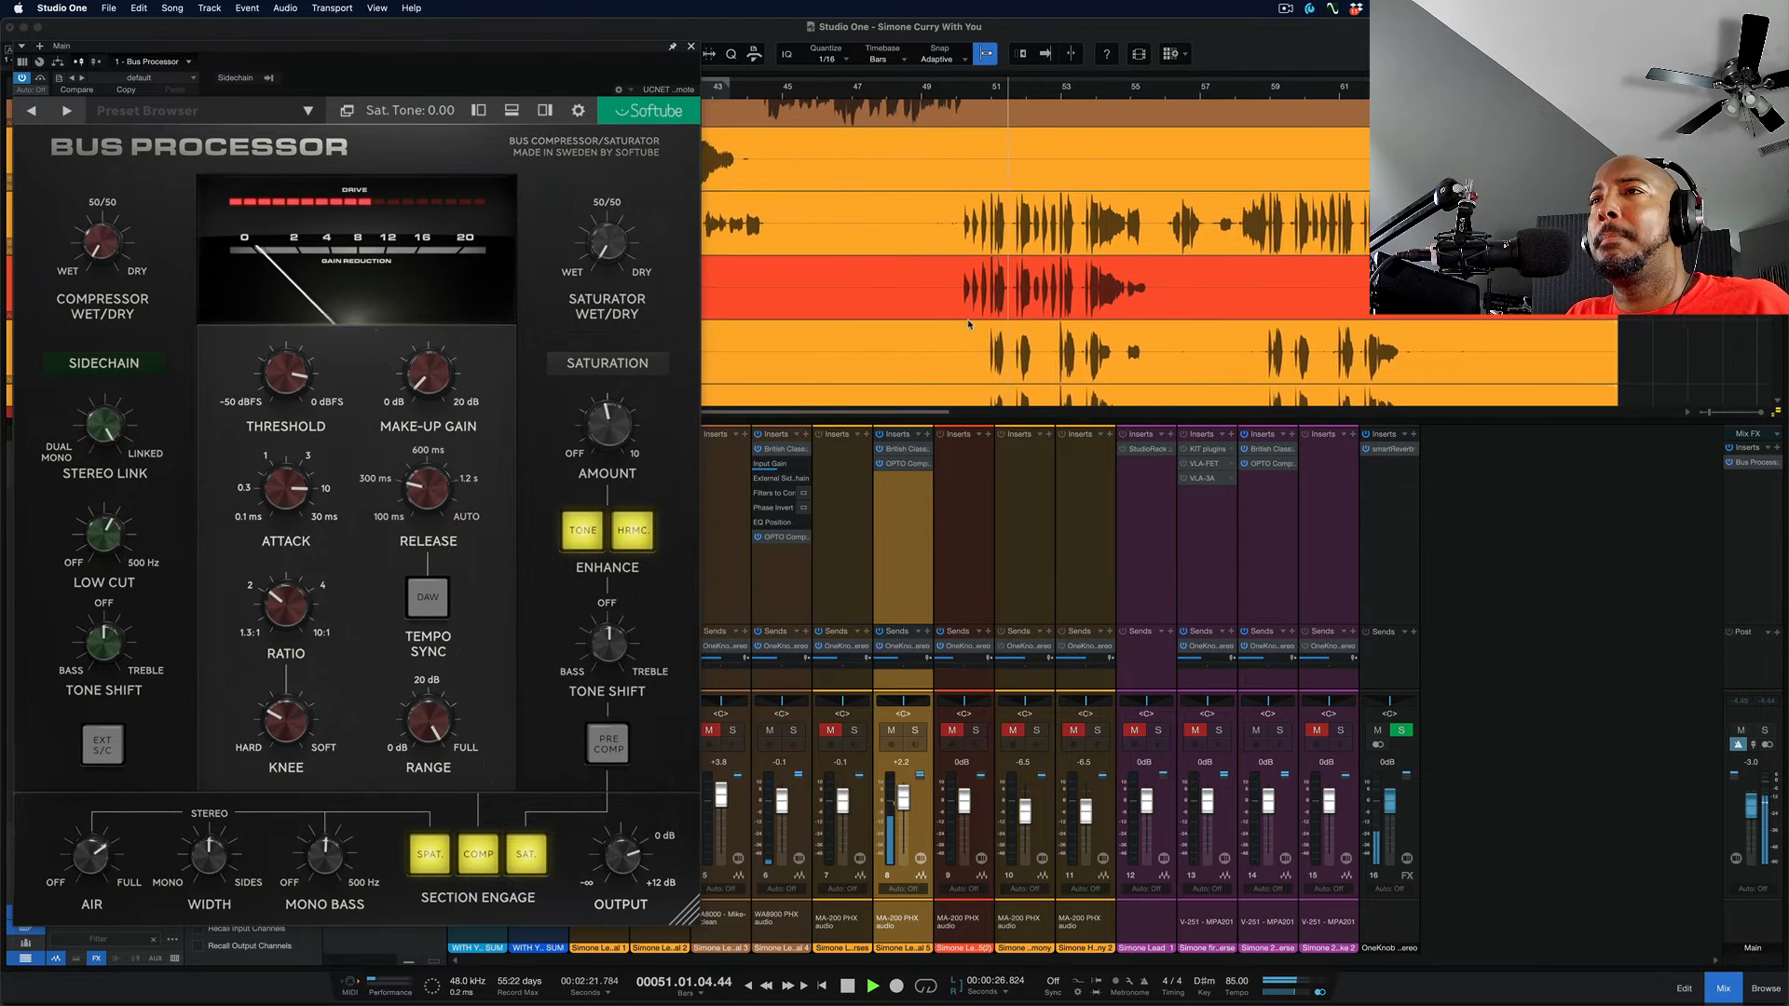
key("ctrl+space")
scroll(812, 261, "left", 1)
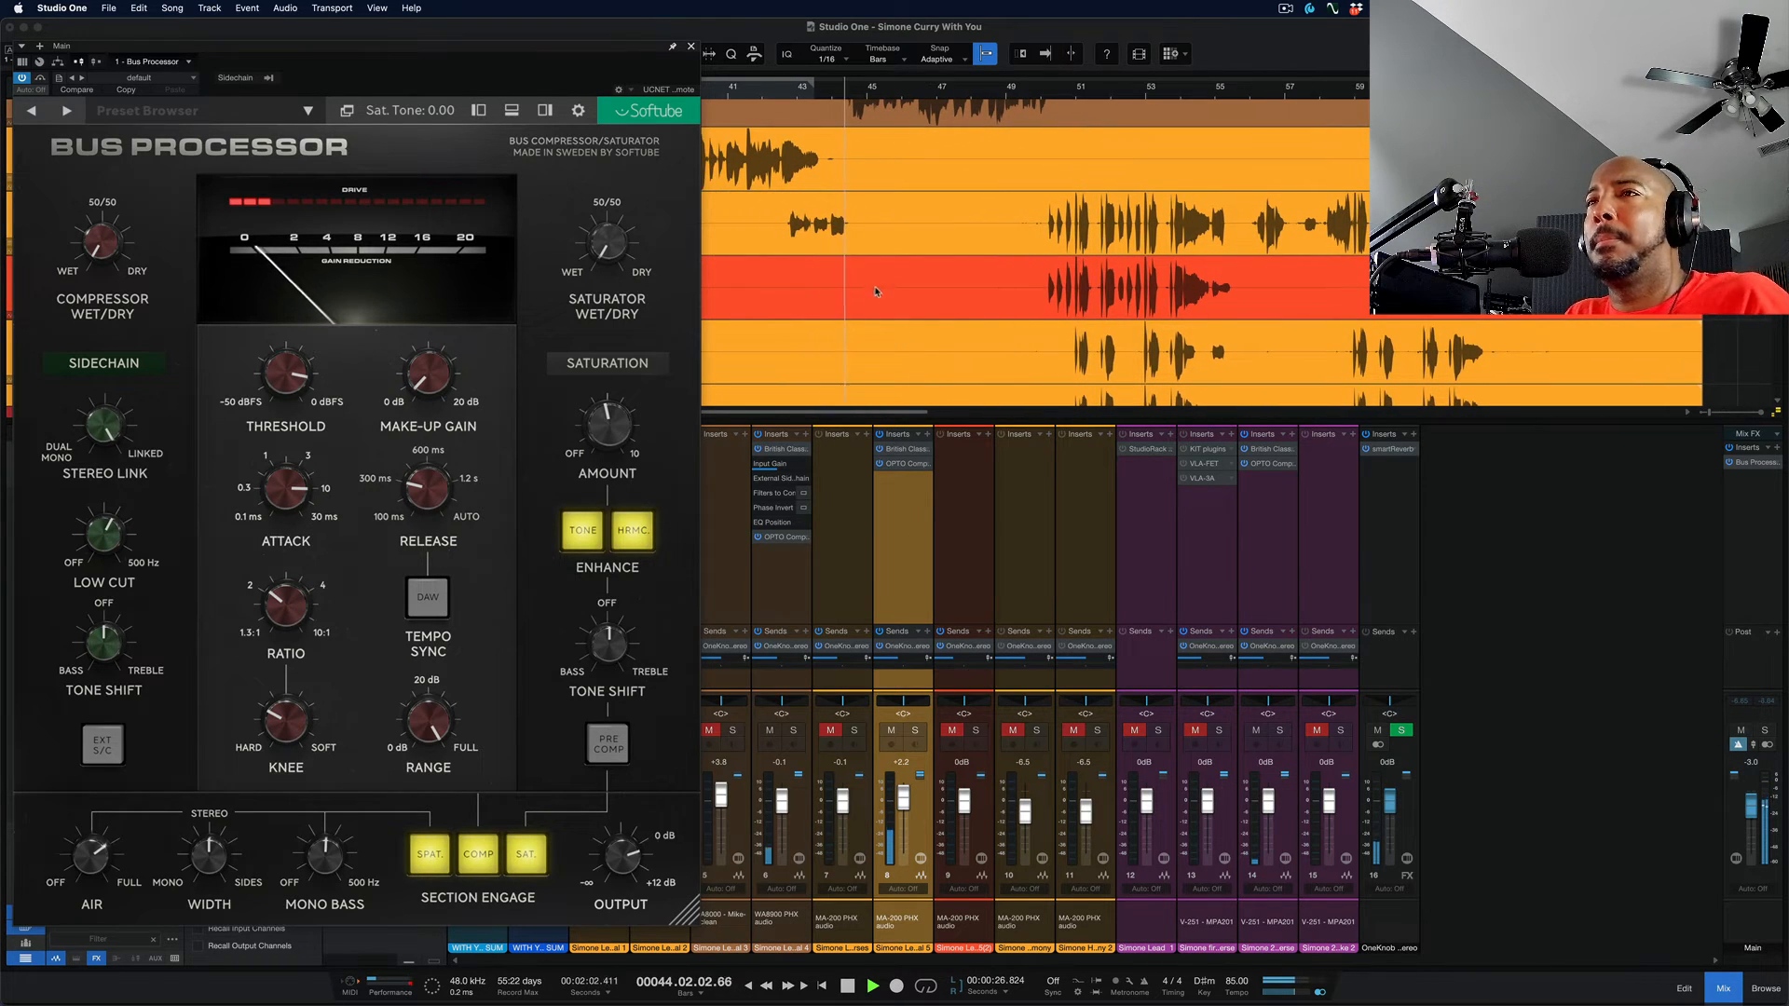
key("ctrl+space")
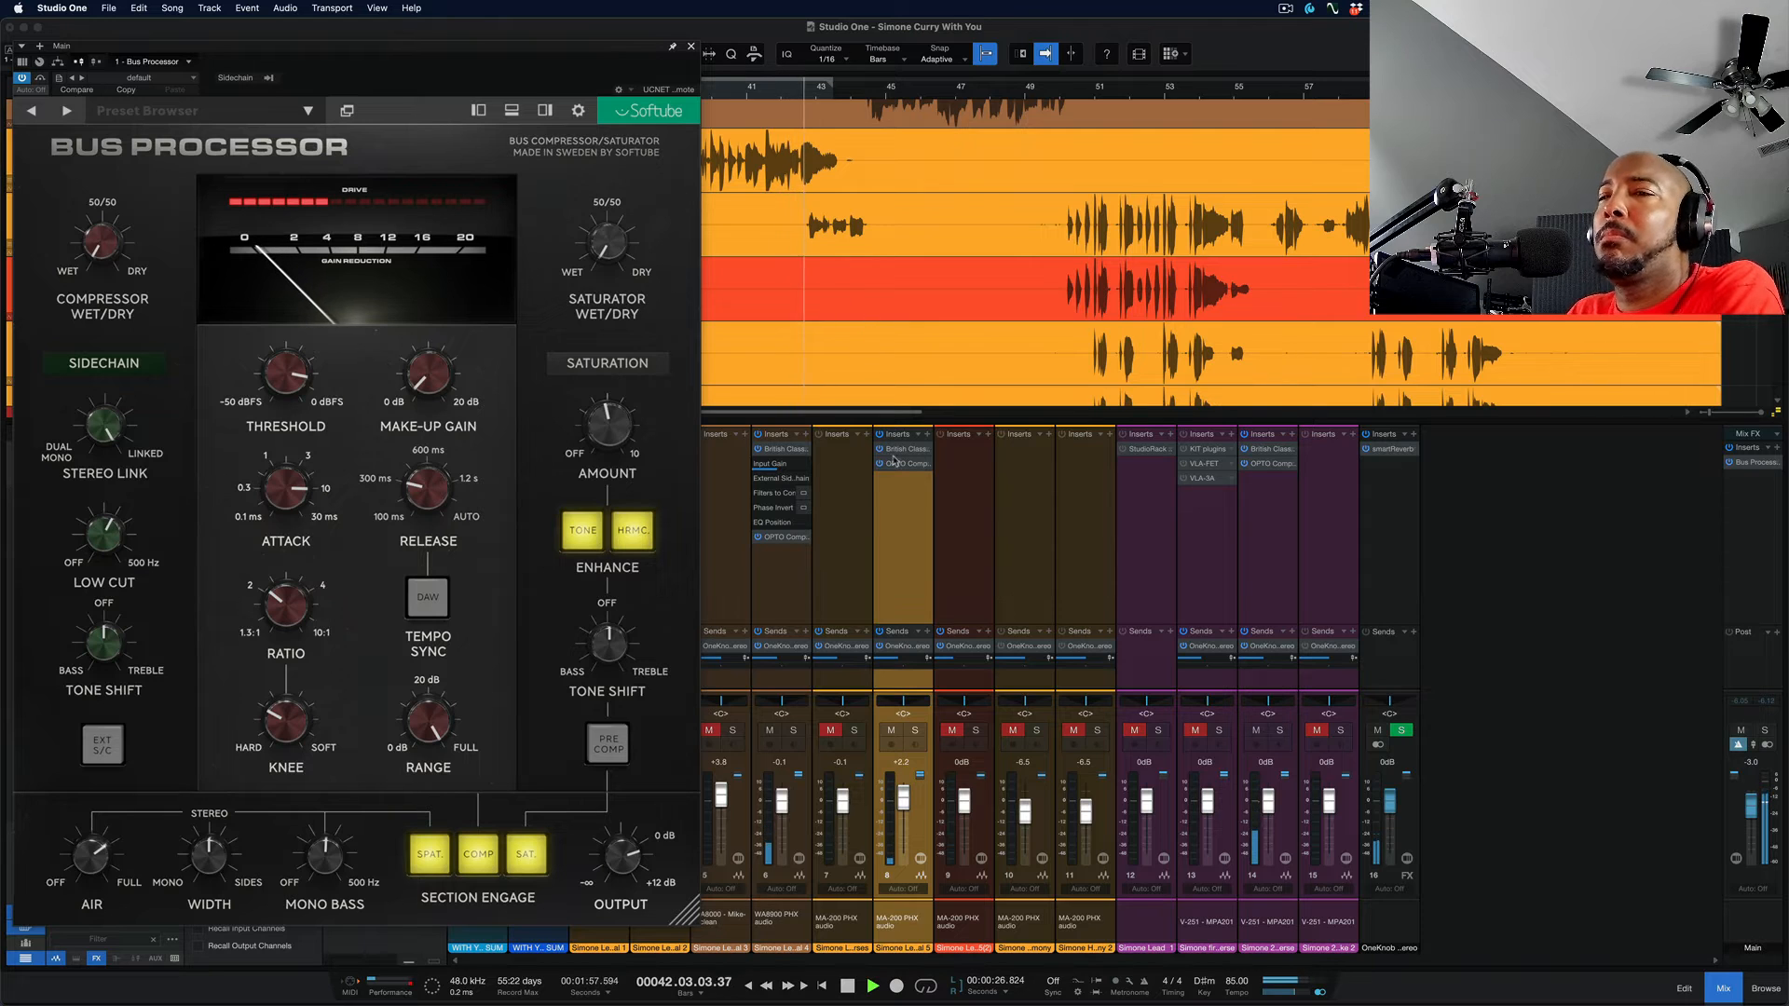
Compare the playing song with the spatial section bypassed and engaged, leave the section engaged, and stop playback
left_click(437, 862)
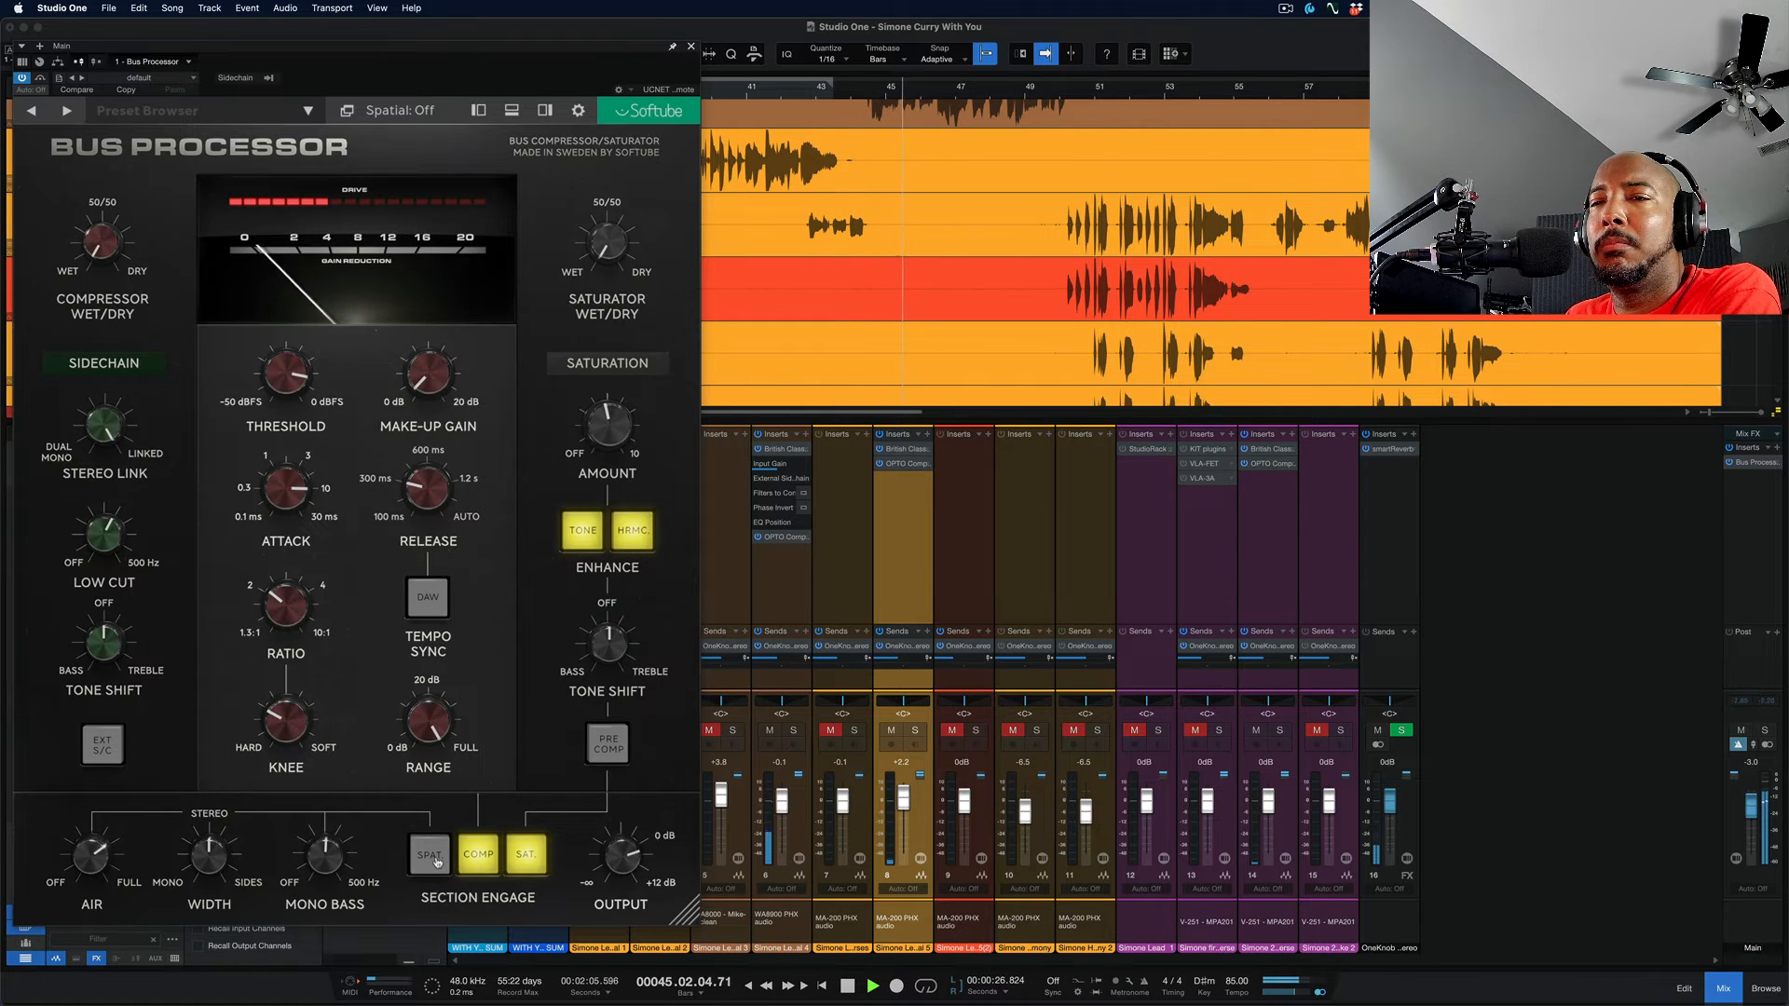
left_click(437, 862)
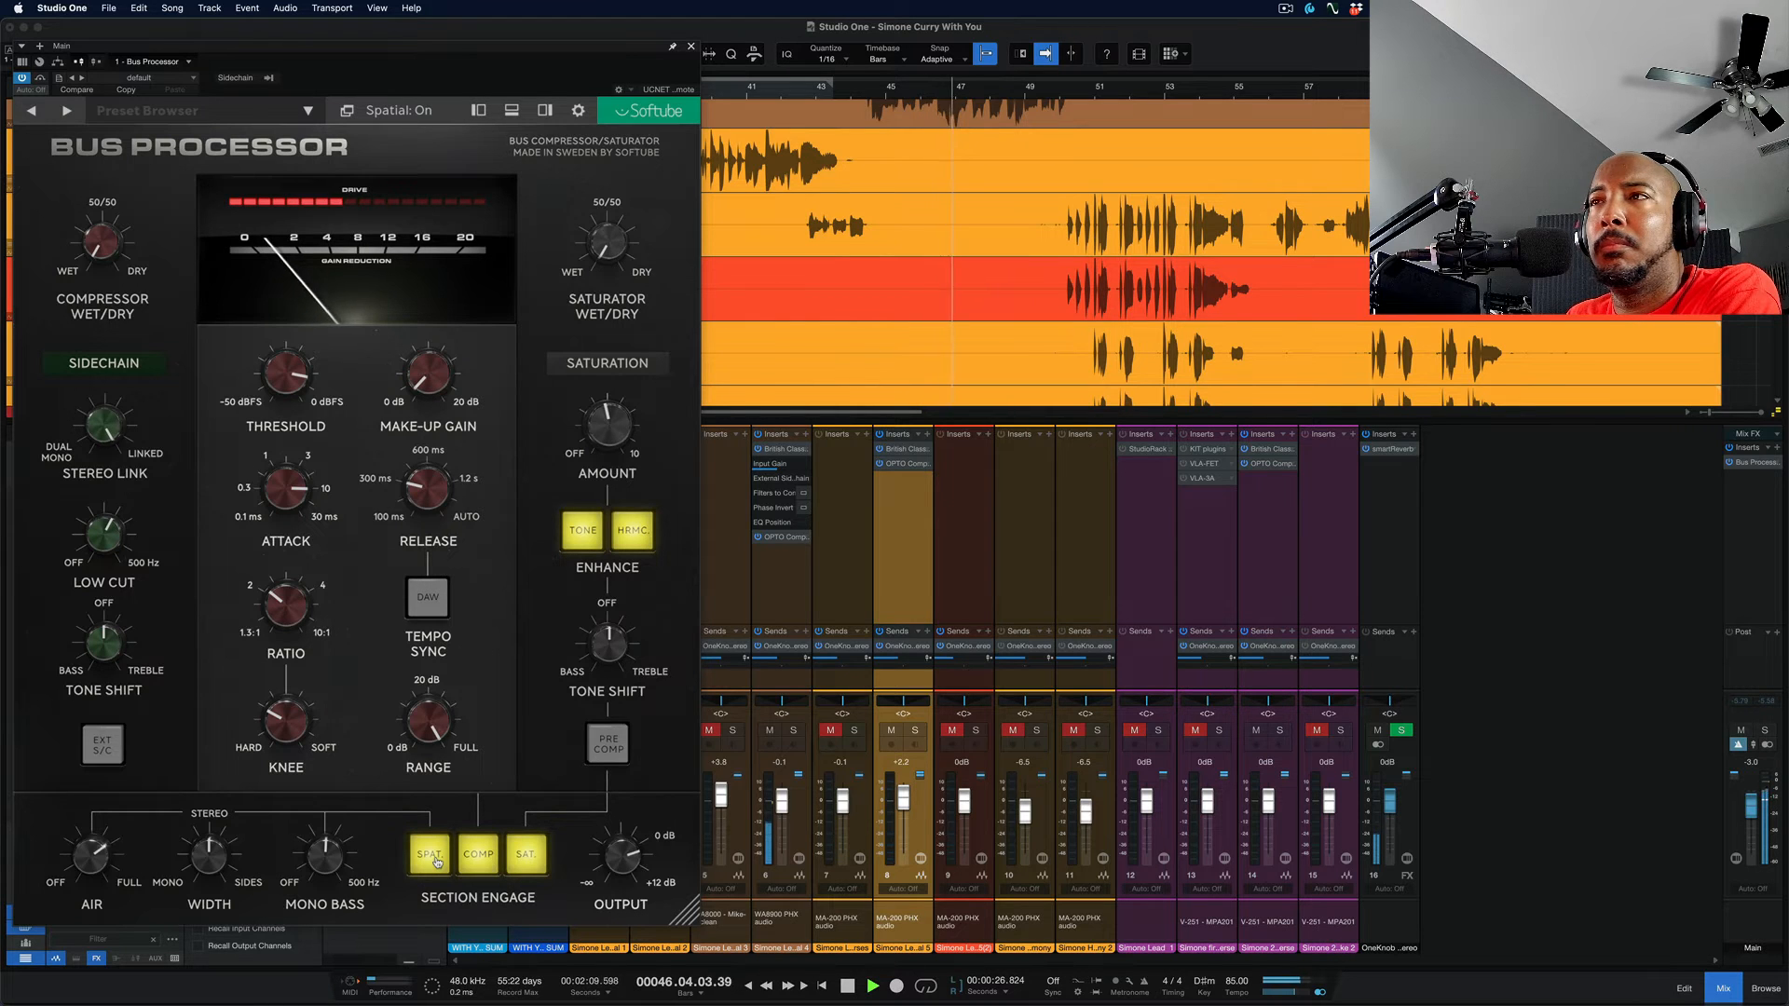
left_click(437, 862)
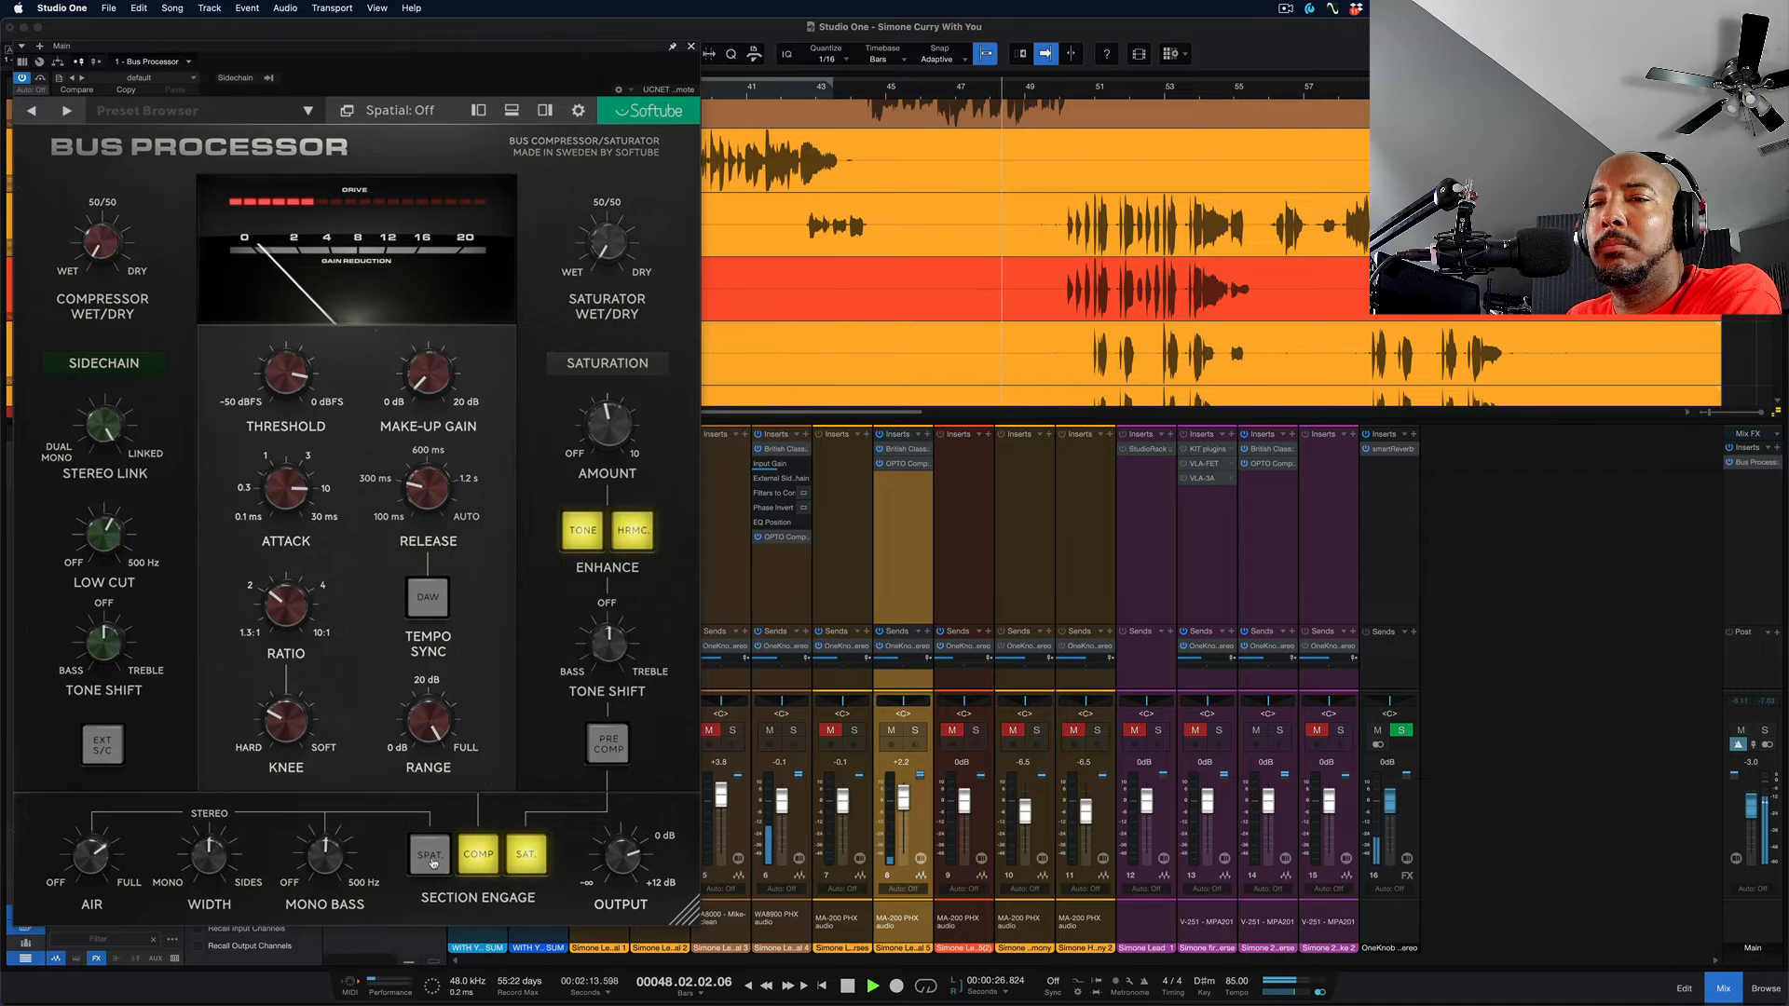
left_click(433, 863)
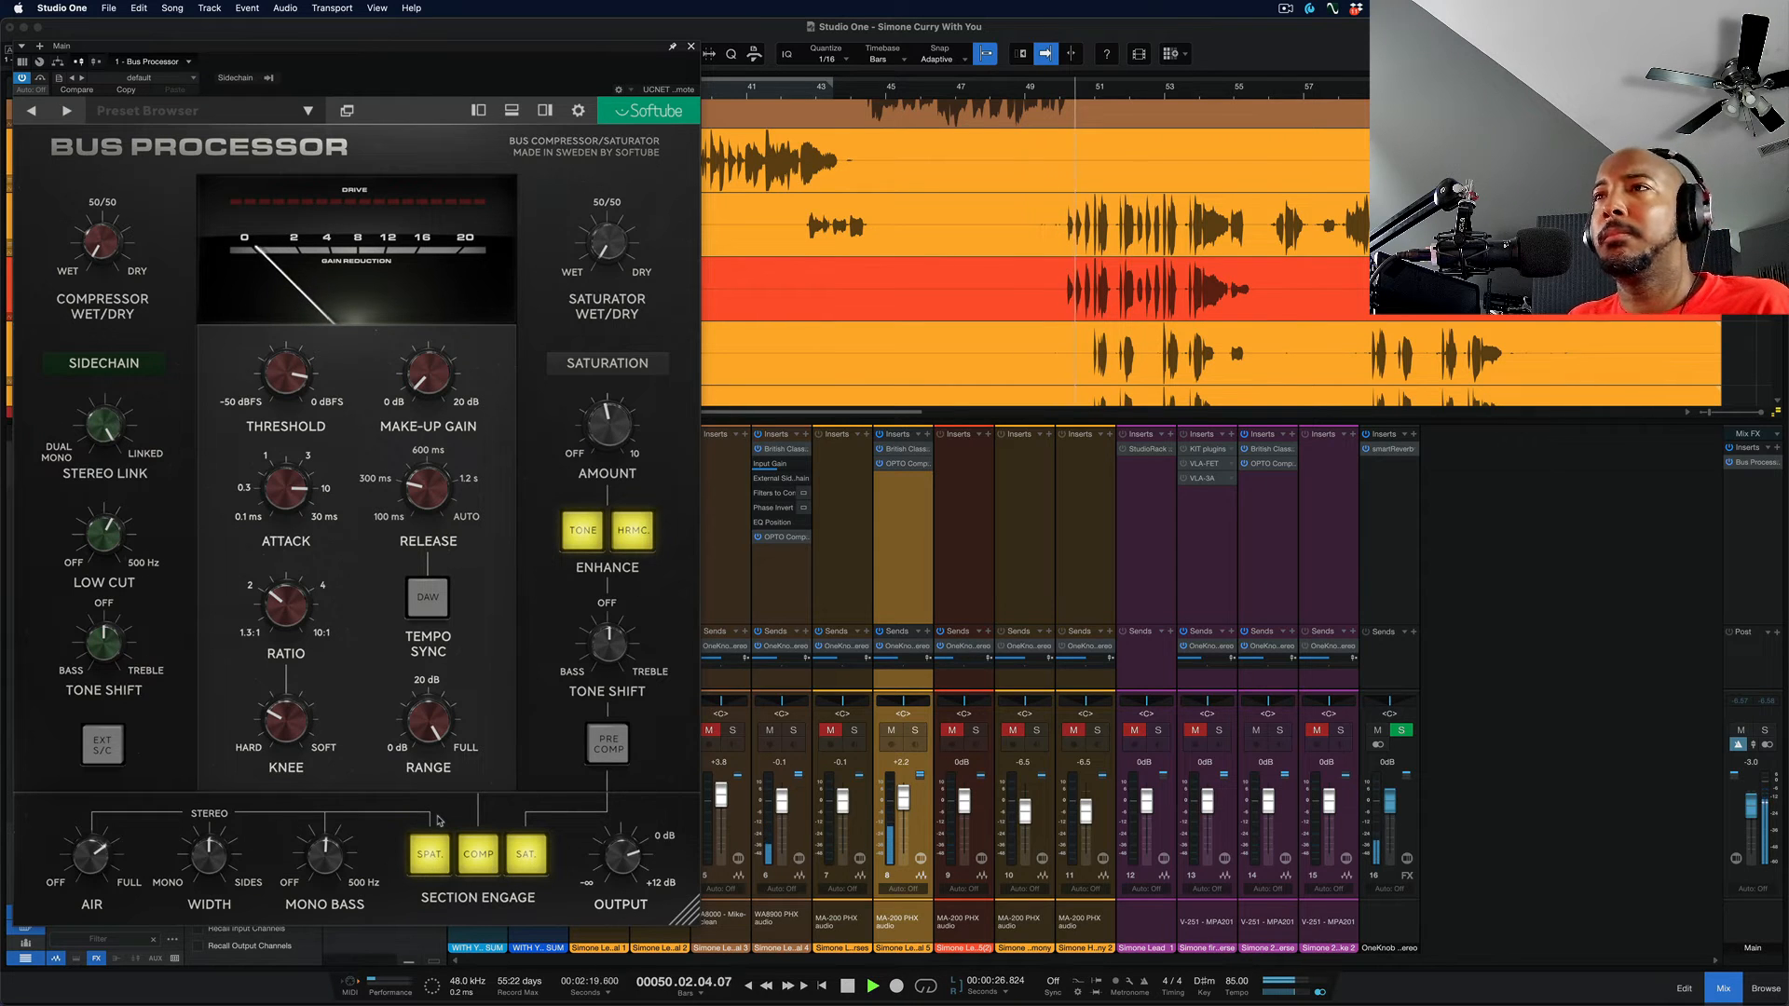
key("space")
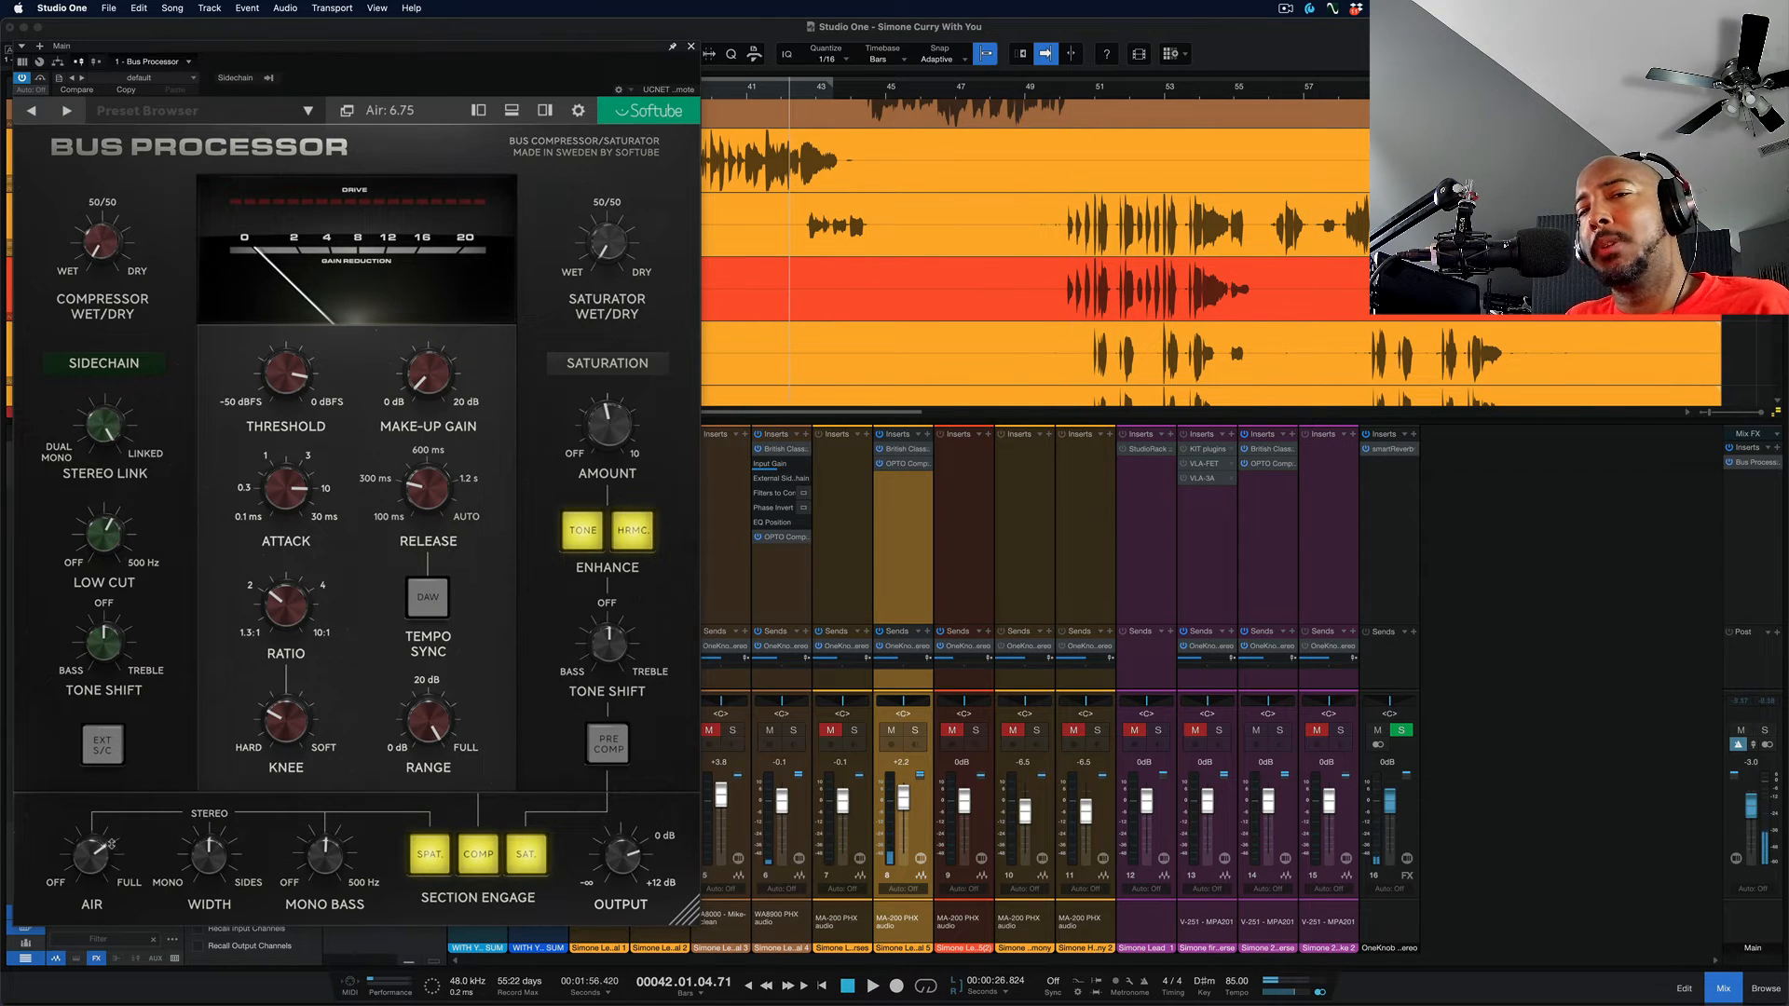
Audition Air at 10.00 by bypassing and re-engaging the spatial section during playback, and set Air to 6.50 with playback stopped
mouse_move(94, 850)
left_click_drag(93, 845, 84, 690)
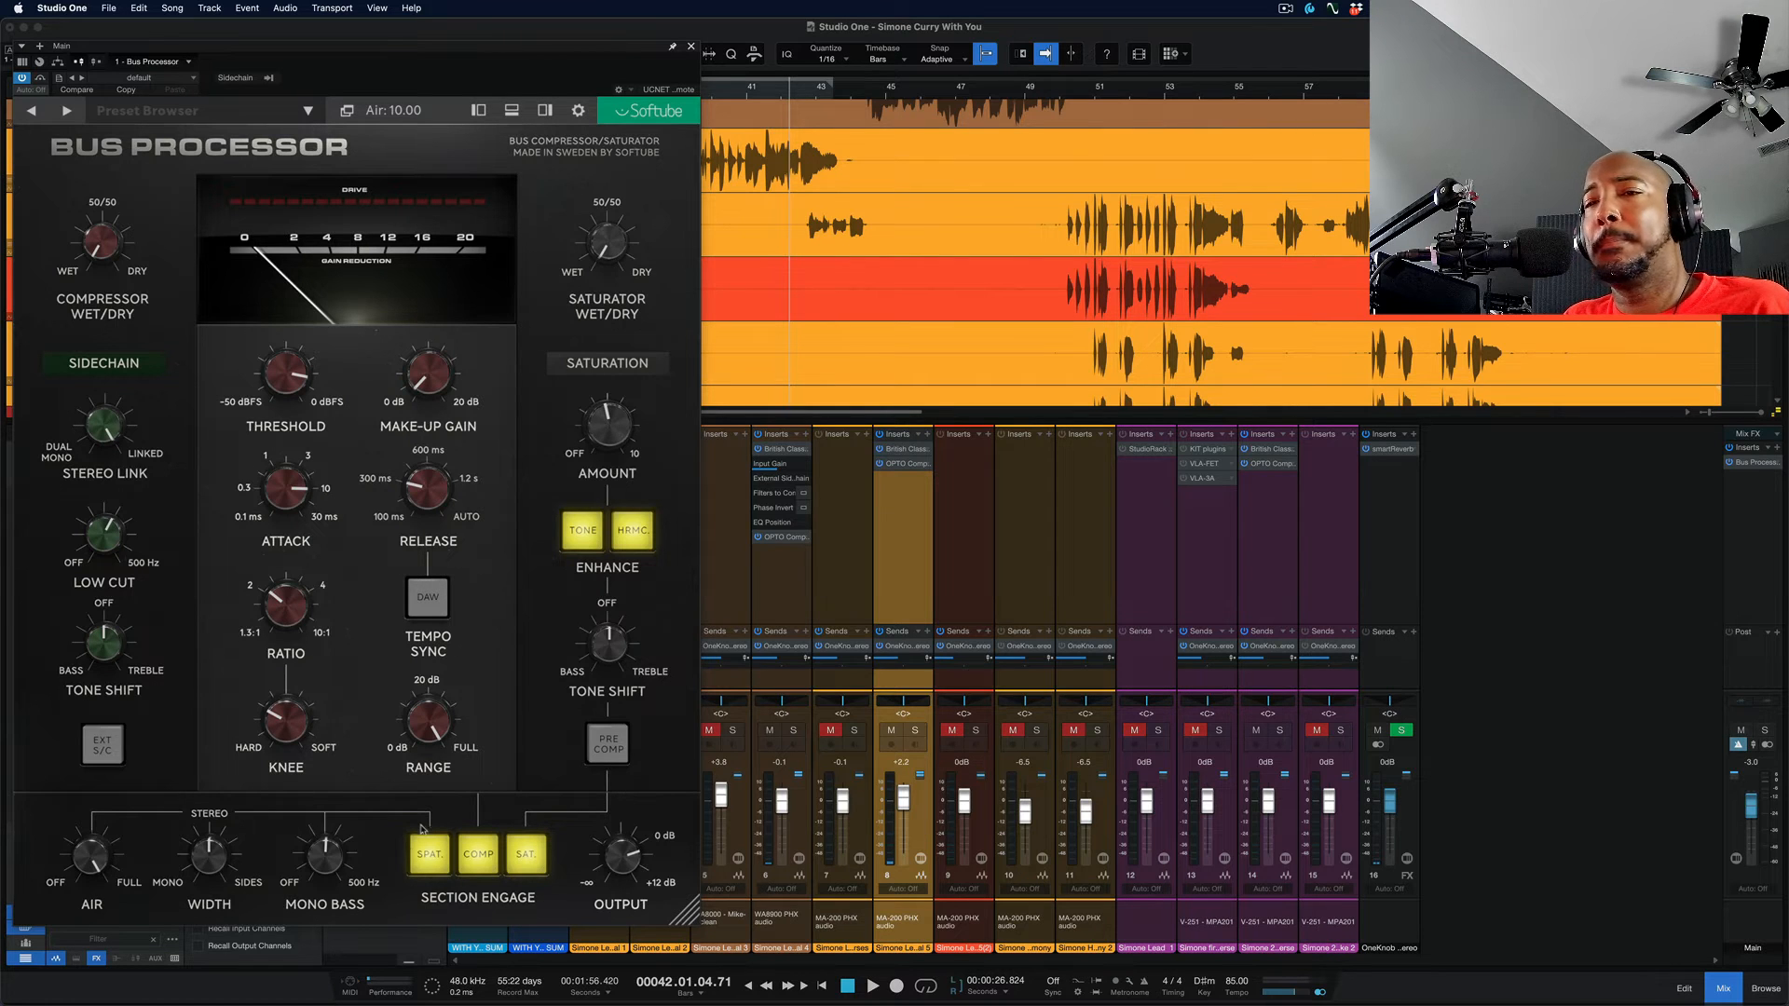
key("space")
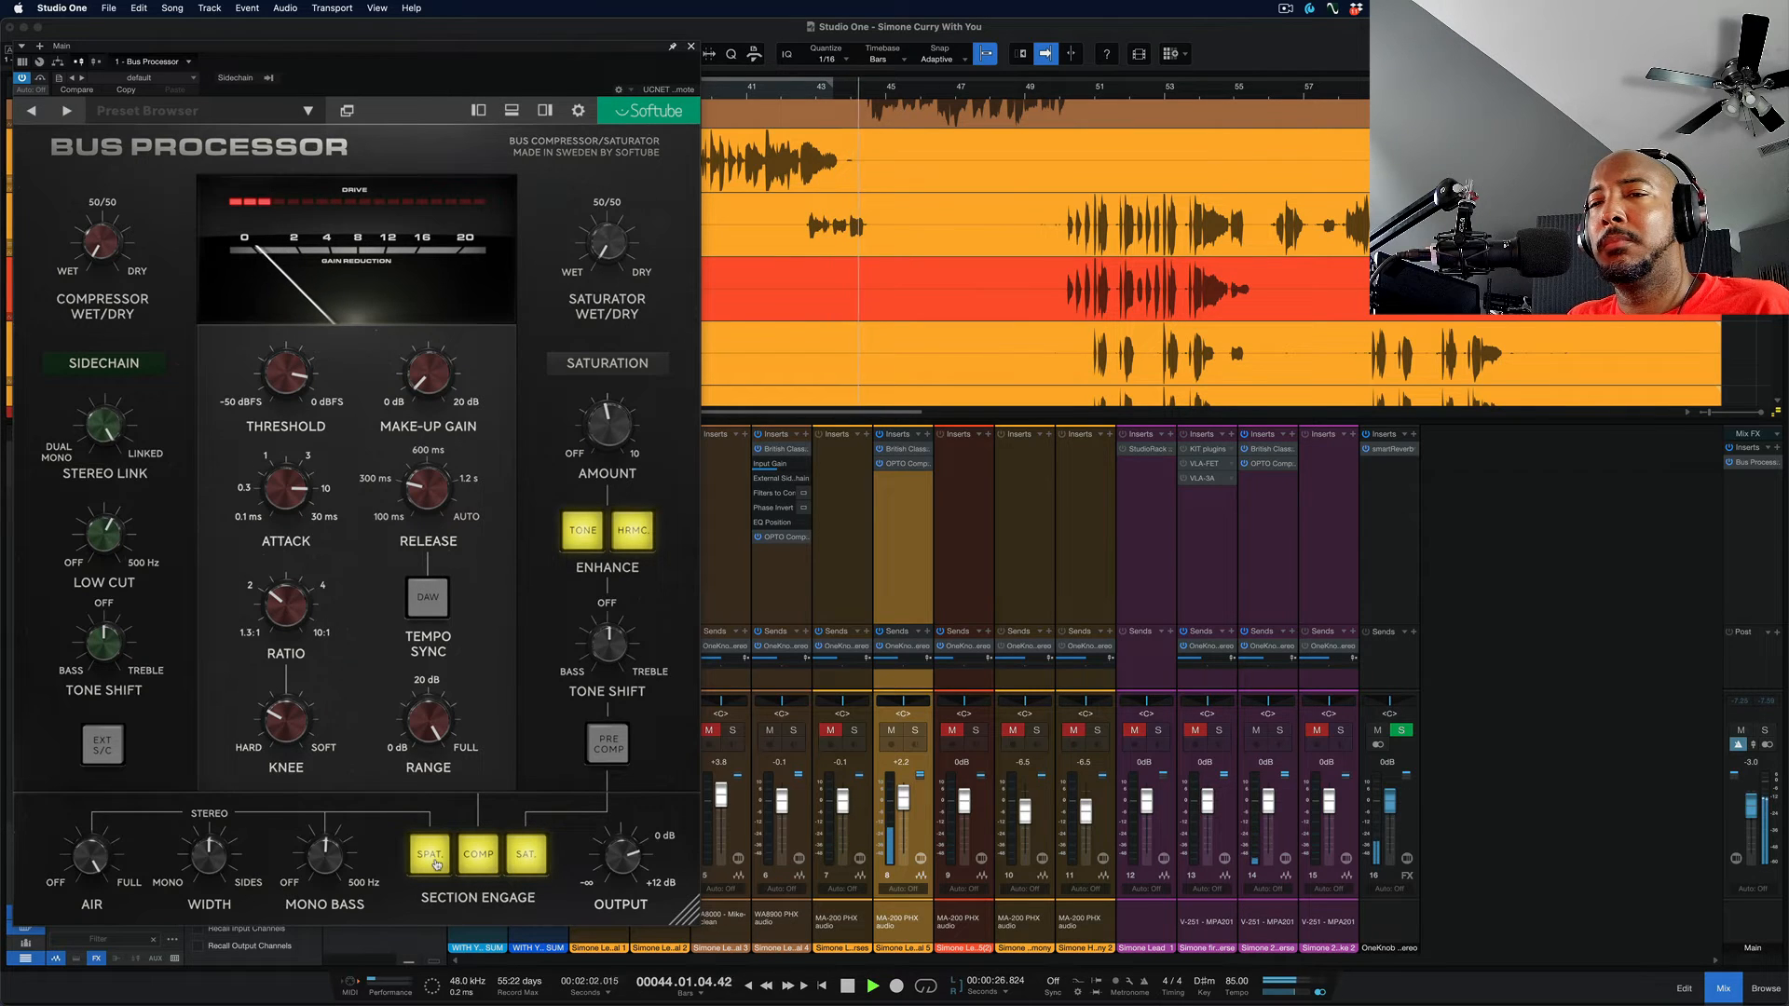
left_click(430, 856)
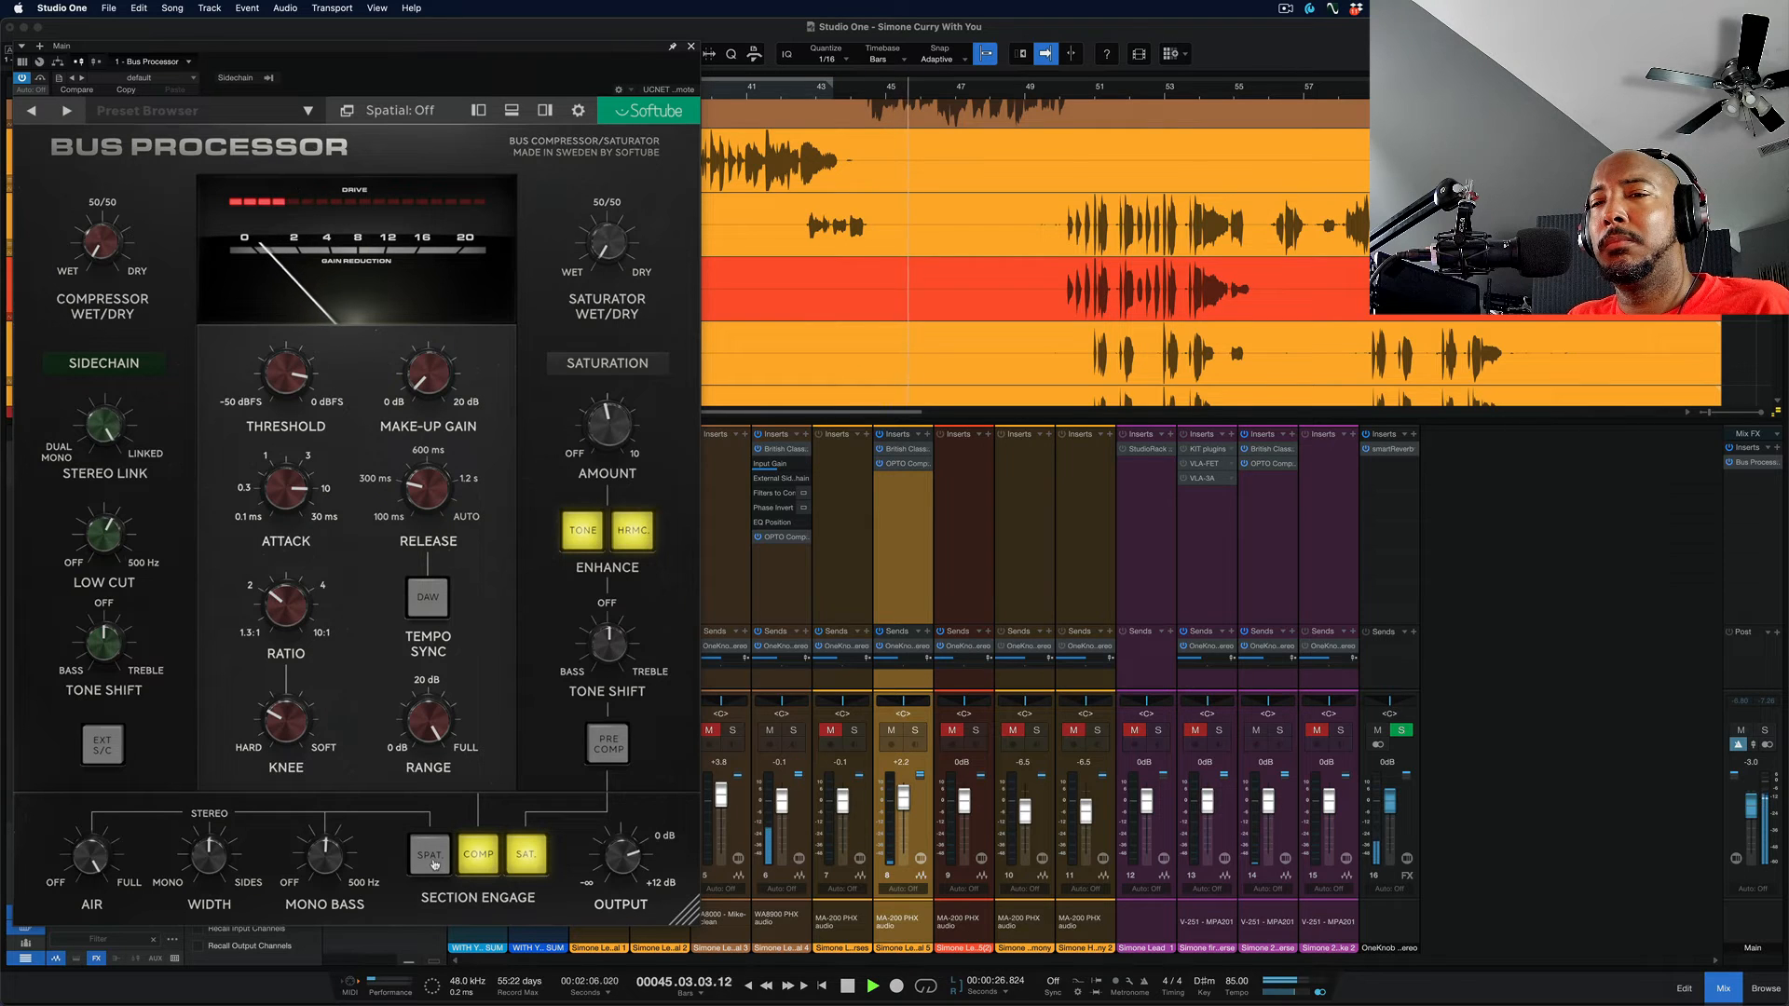
left_click(431, 856)
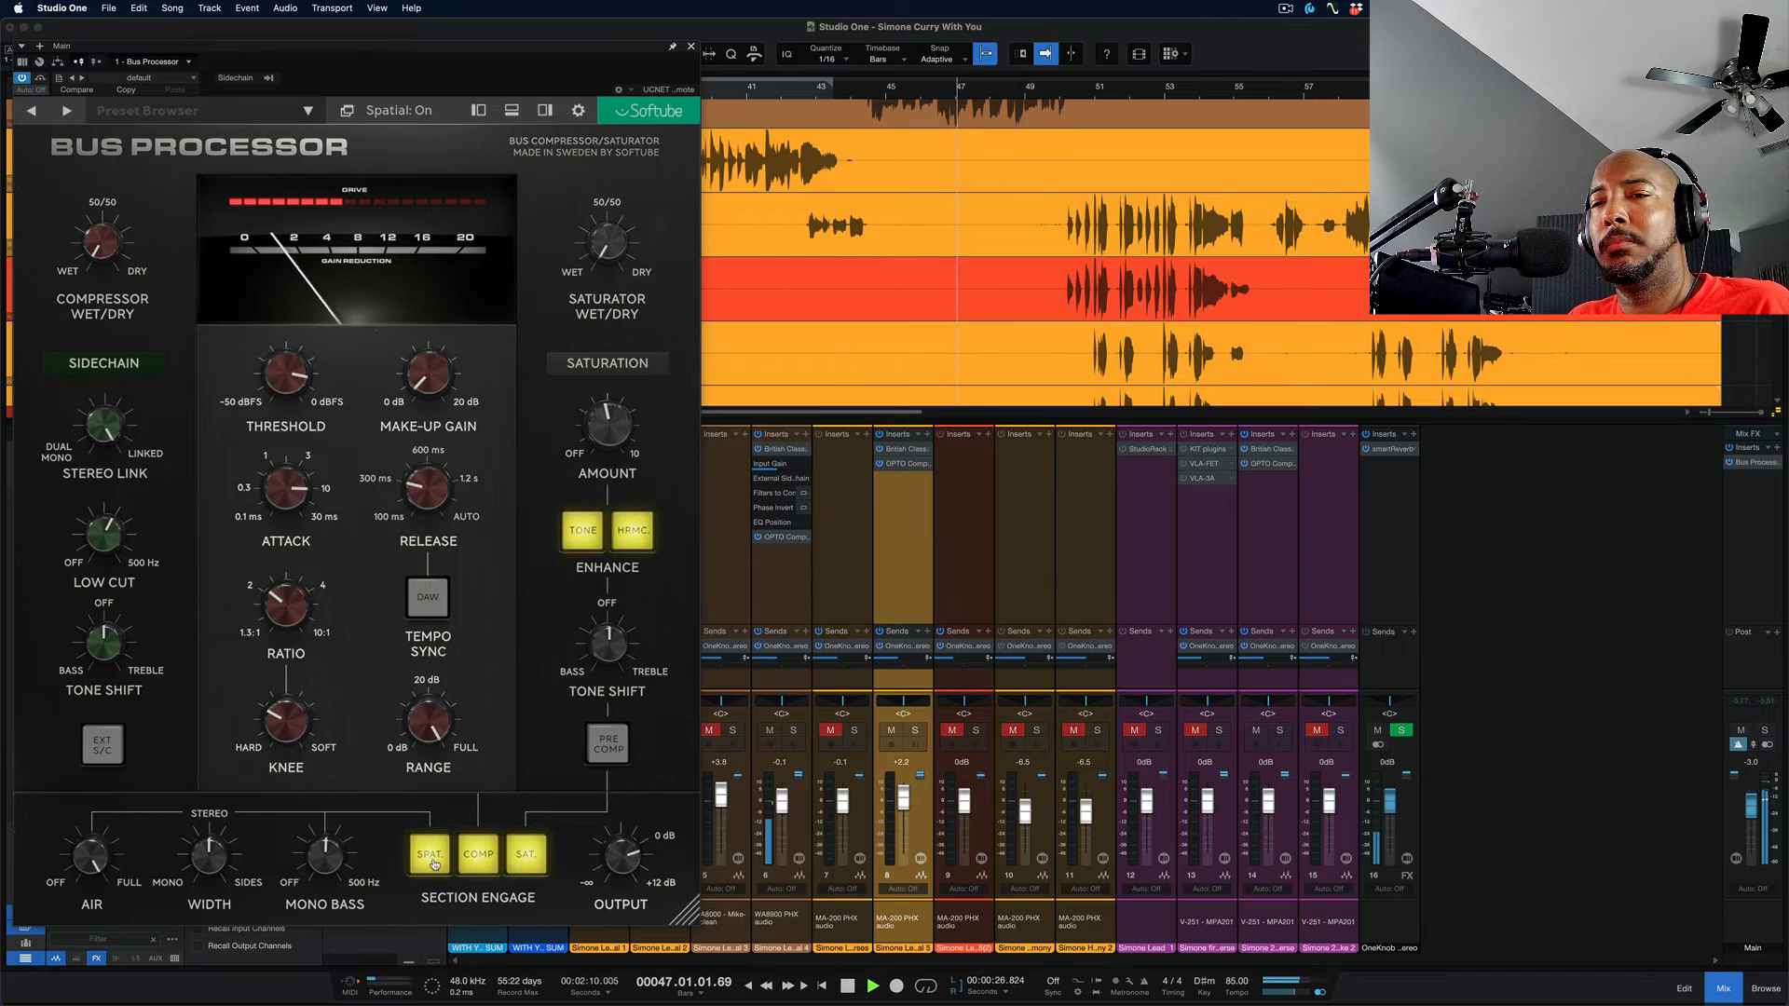
left_click(432, 857)
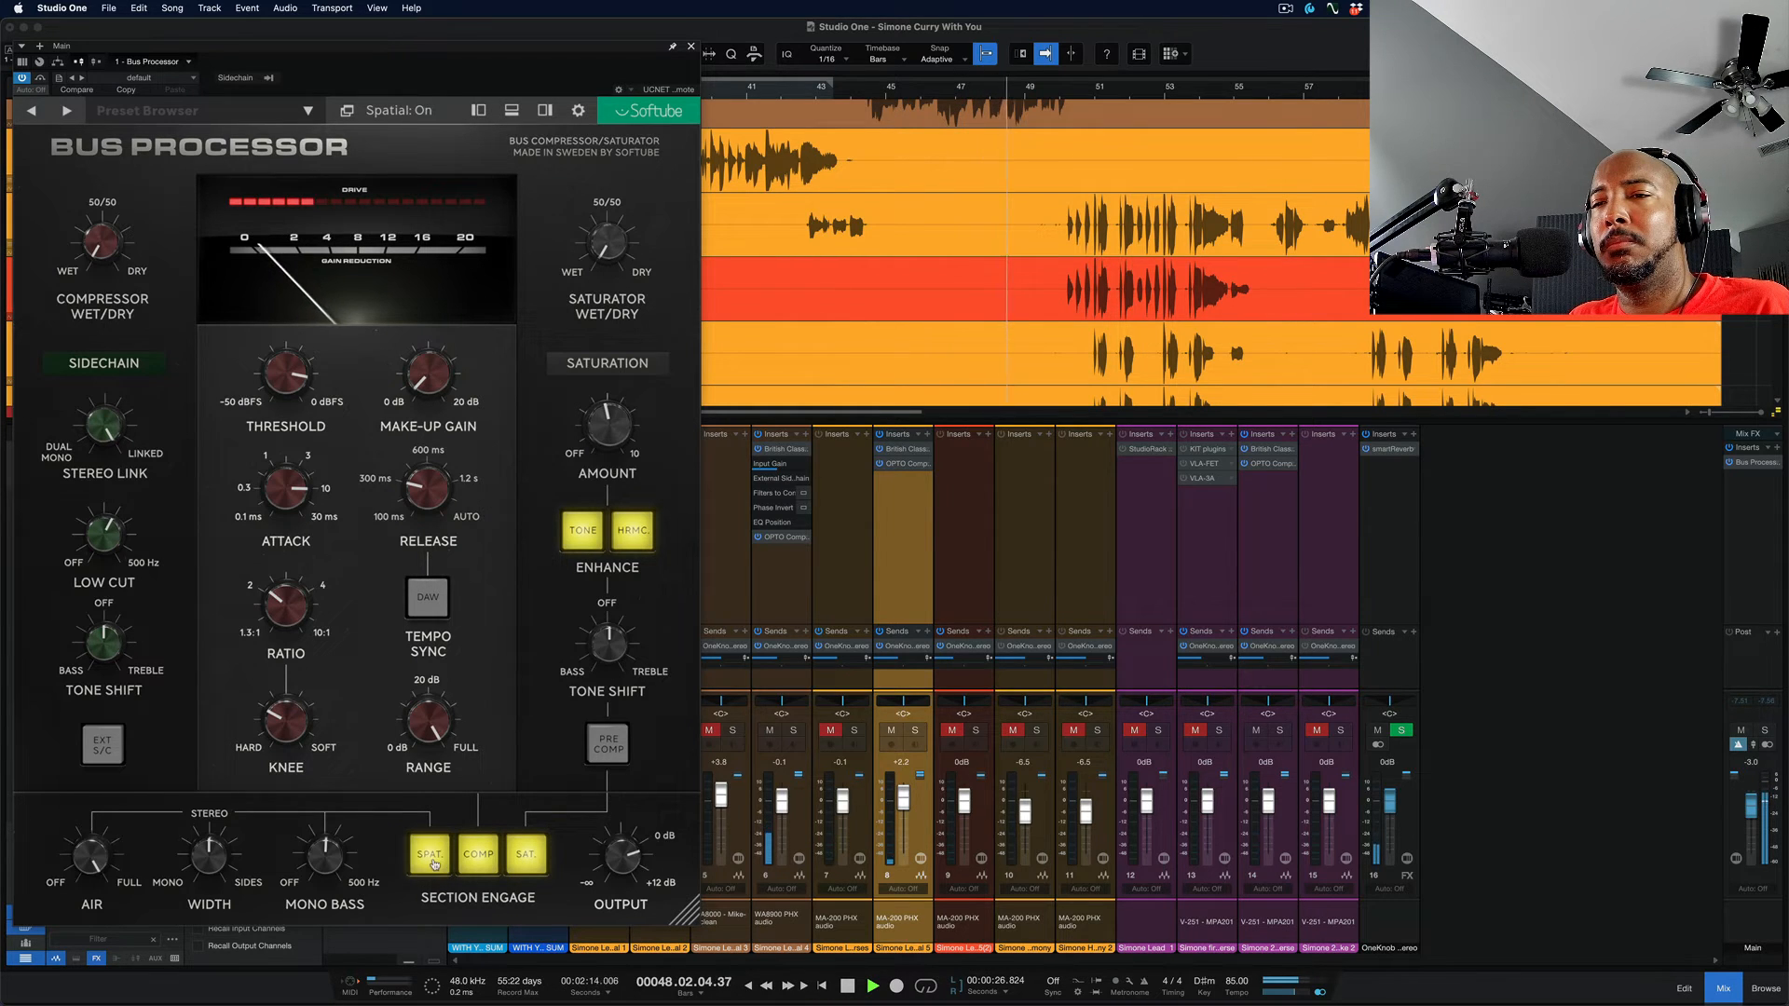
left_click(431, 857)
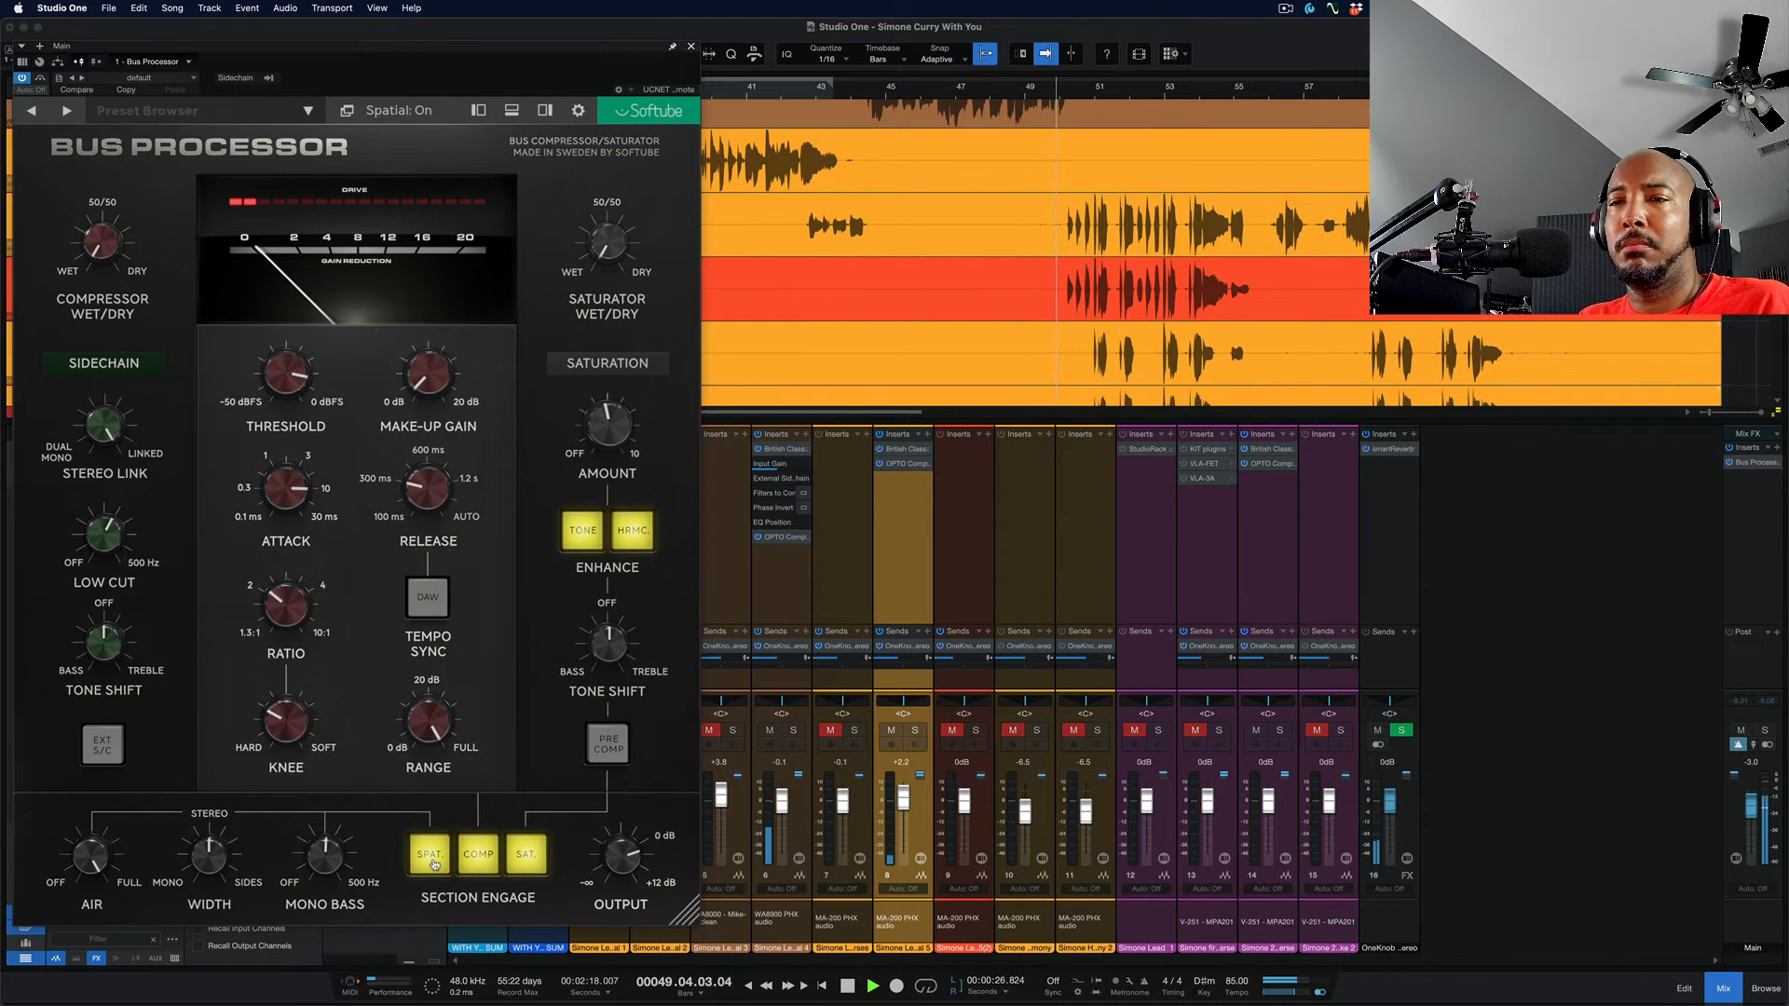
key("space")
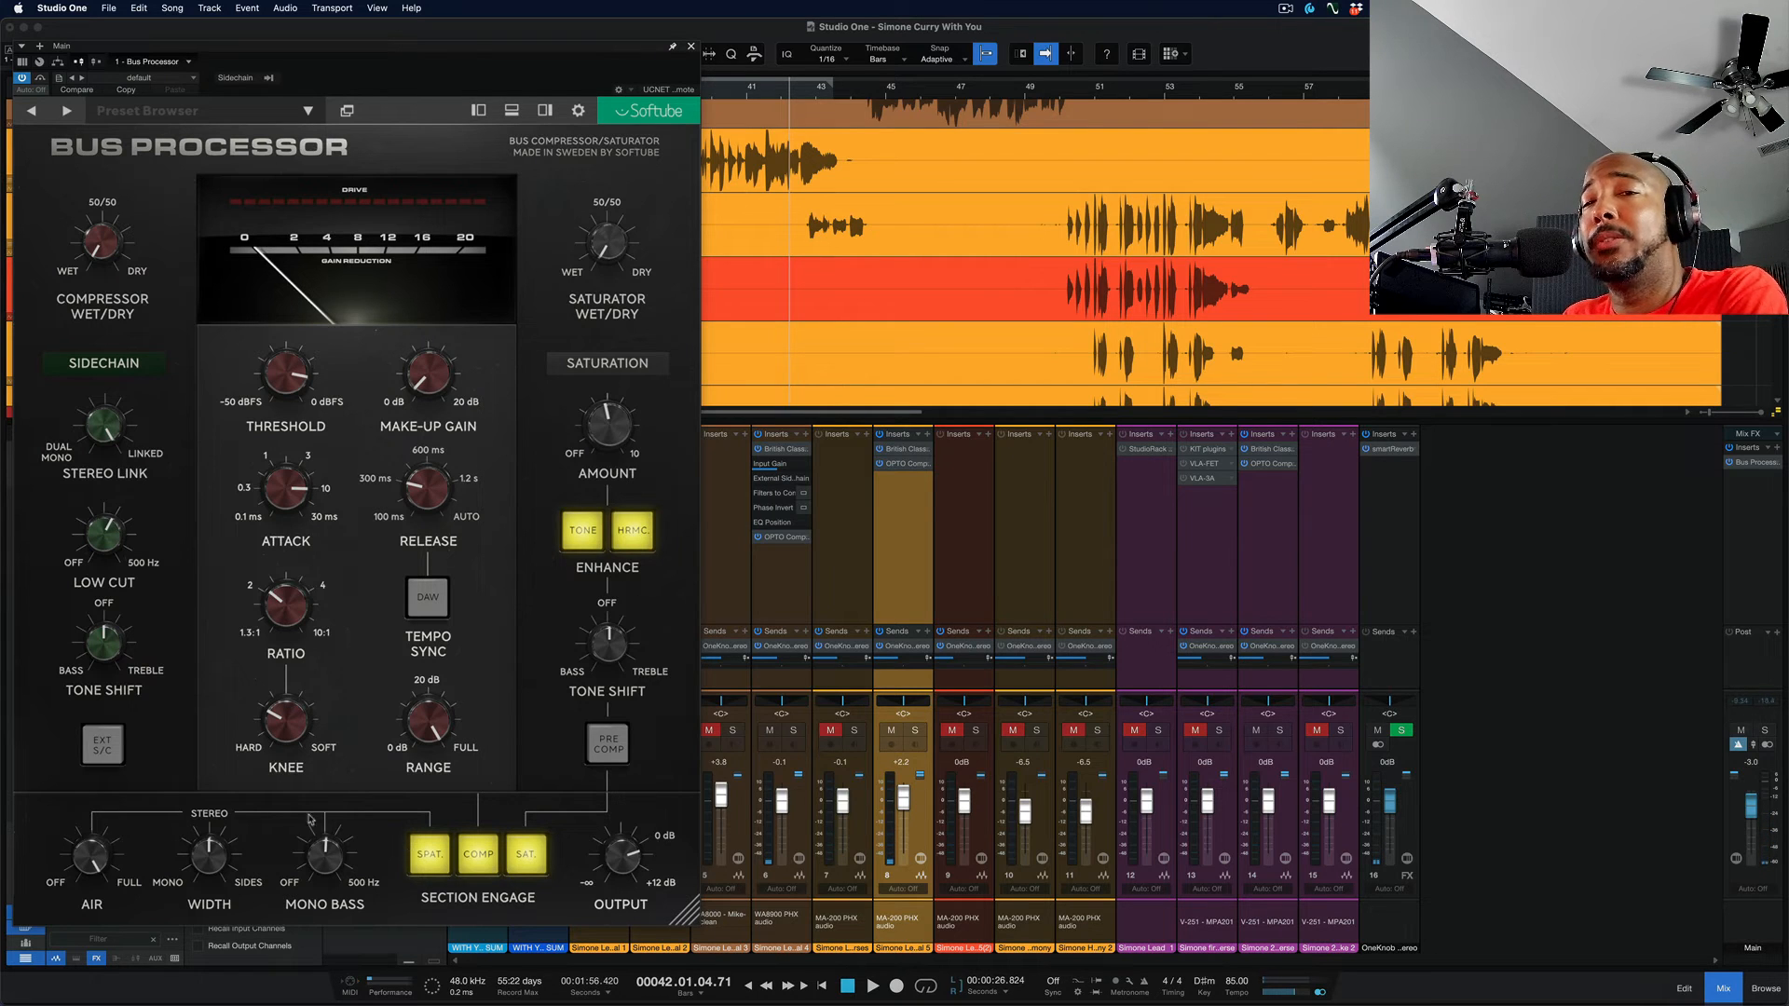
left_click_drag(95, 862, 87, 920)
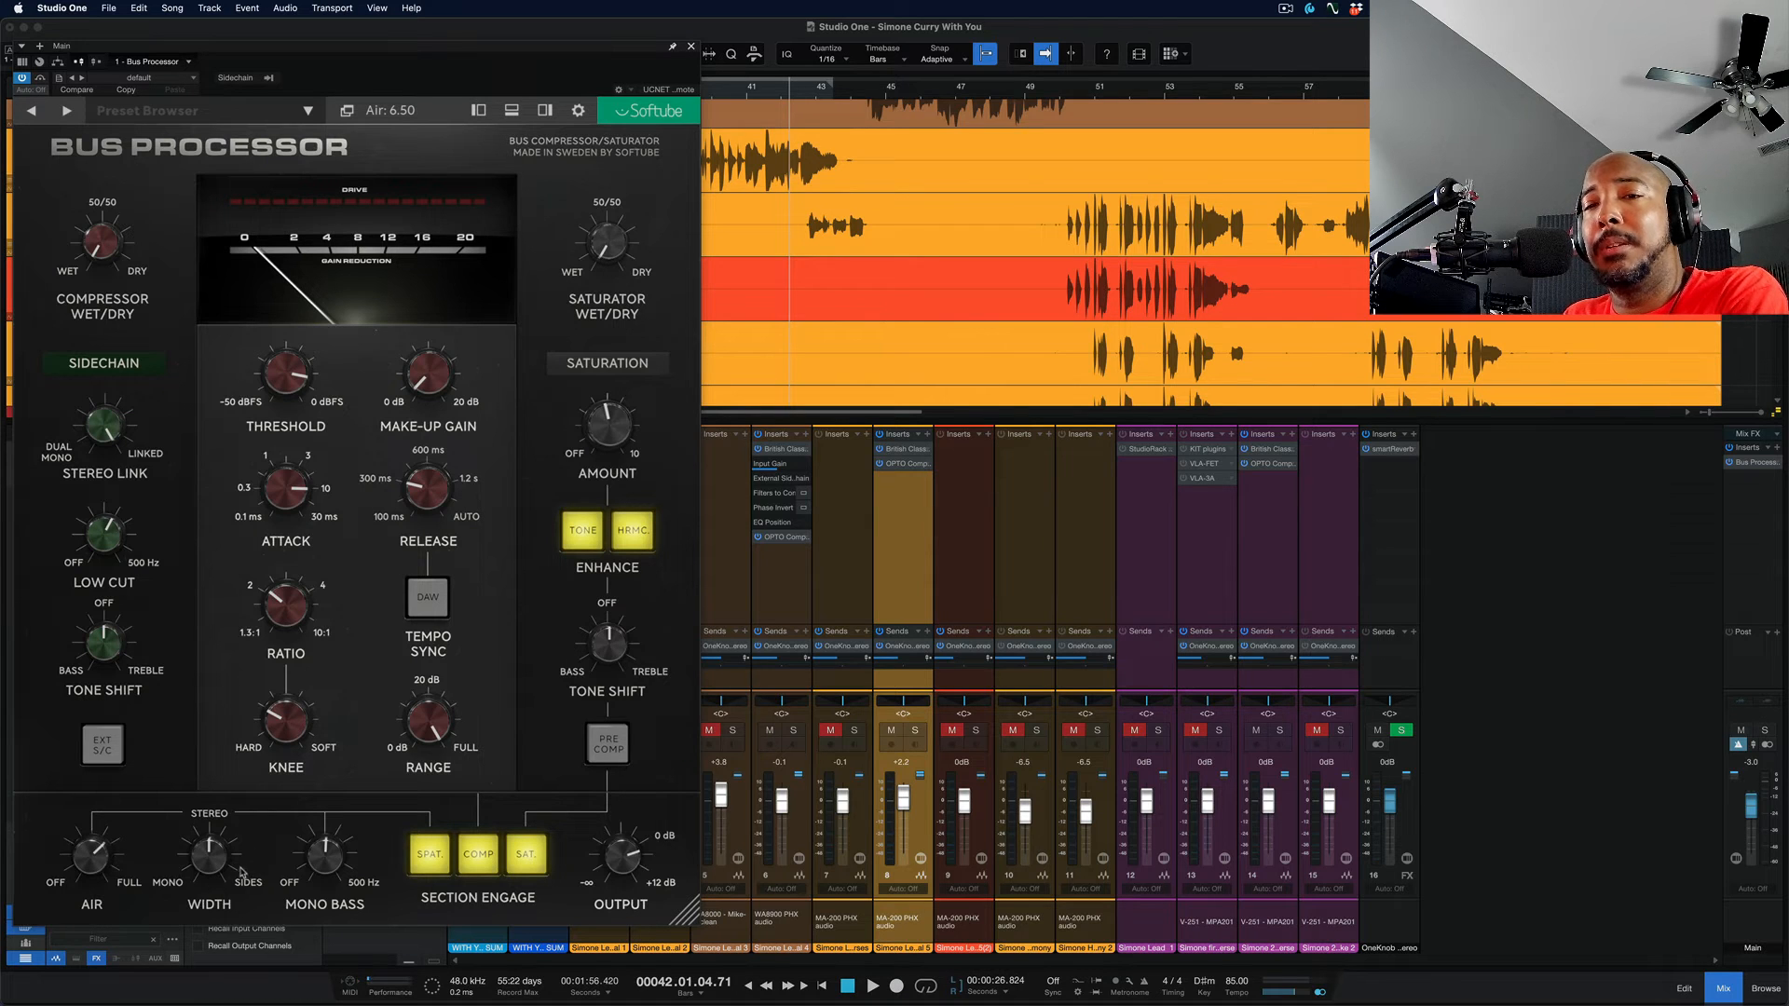
Sweep the stereo Width control down to 0 % and up to 224 %, and reset it to 100 %
mouse_move(210, 857)
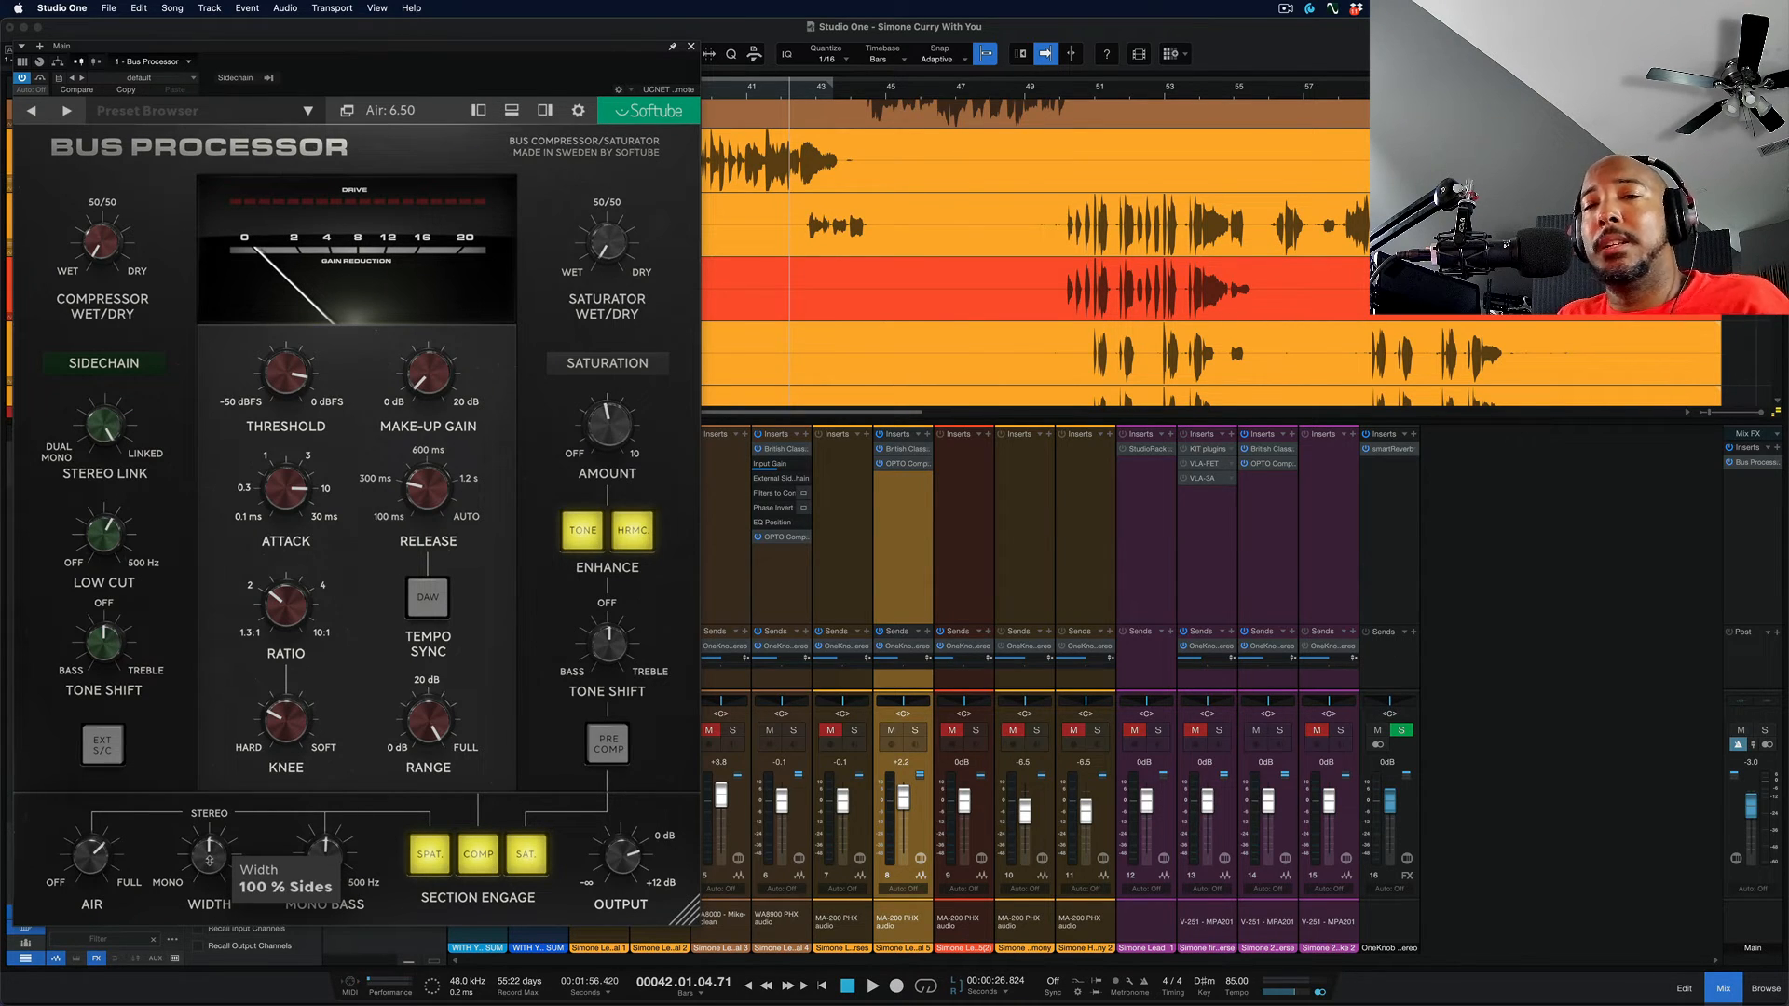
left_click_drag(209, 859, 185, 954)
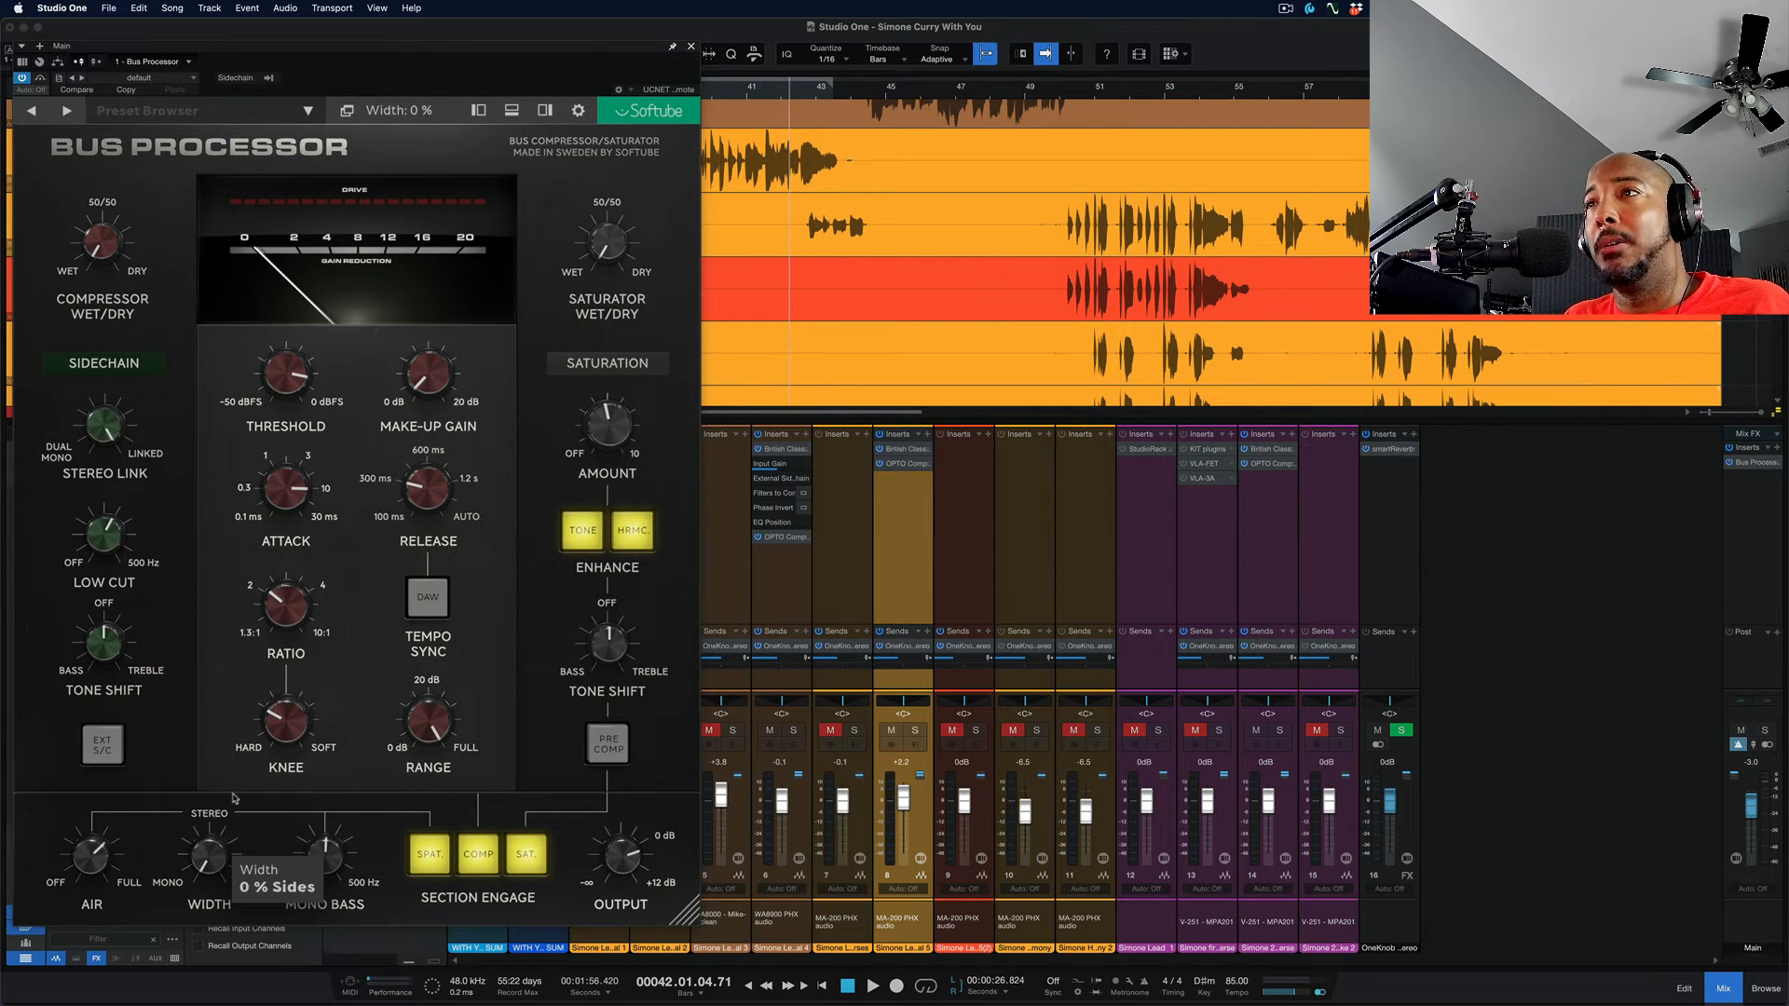
left_click_drag(220, 854, 183, 640)
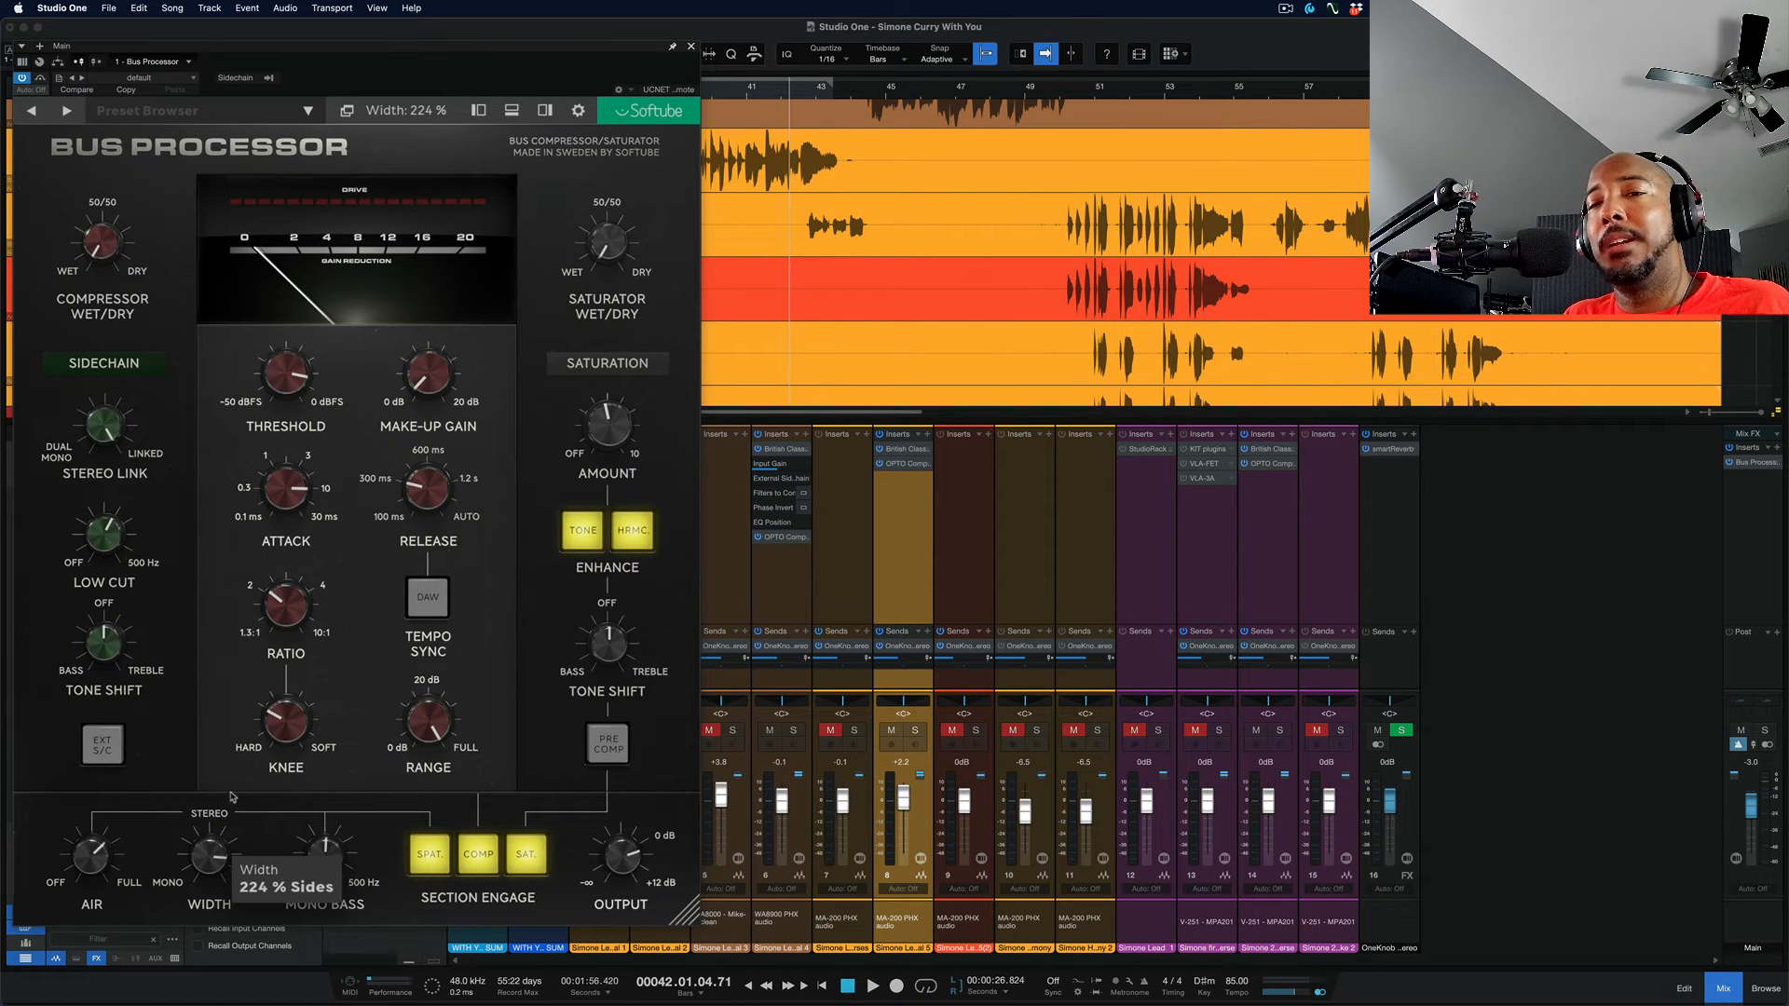
double_click(216, 871)
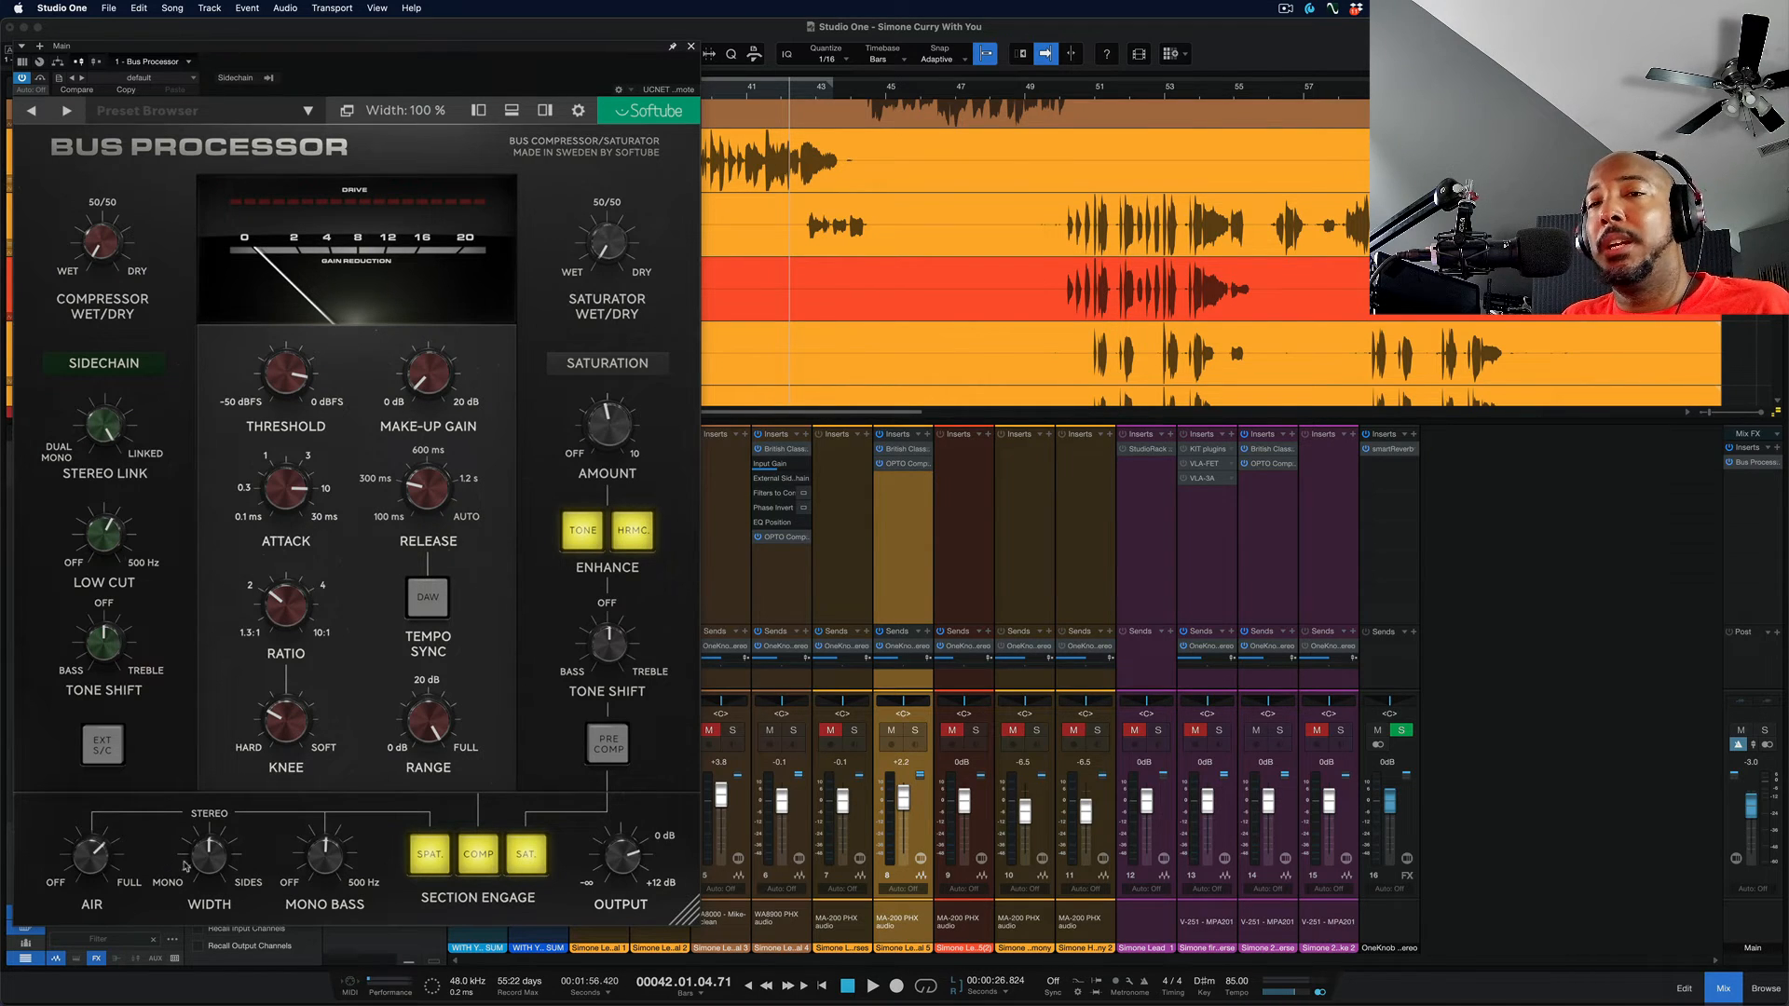
mouse_move(206, 863)
left_mouse_down()
mouse_move(207, 790)
mouse_move(211, 864)
left_mouse_up()
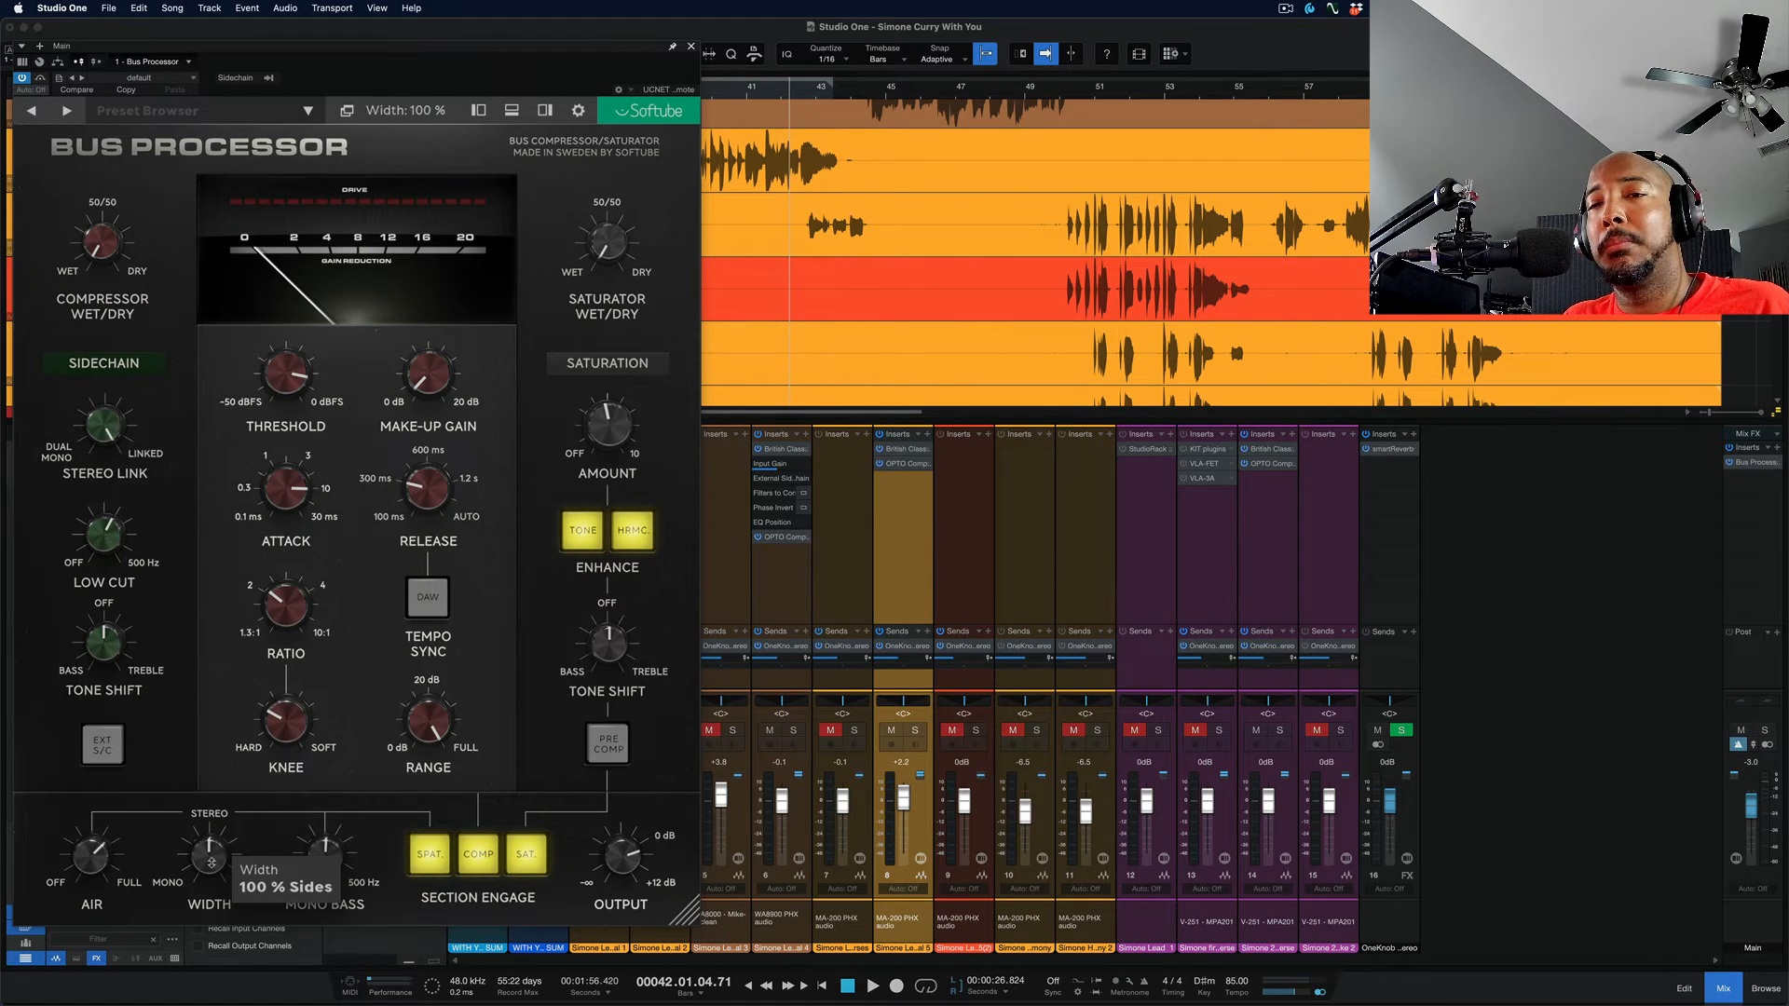
Play the song while widening the stereo Width to 300 %, bring it back to 100 %, and stop playback
key("space")
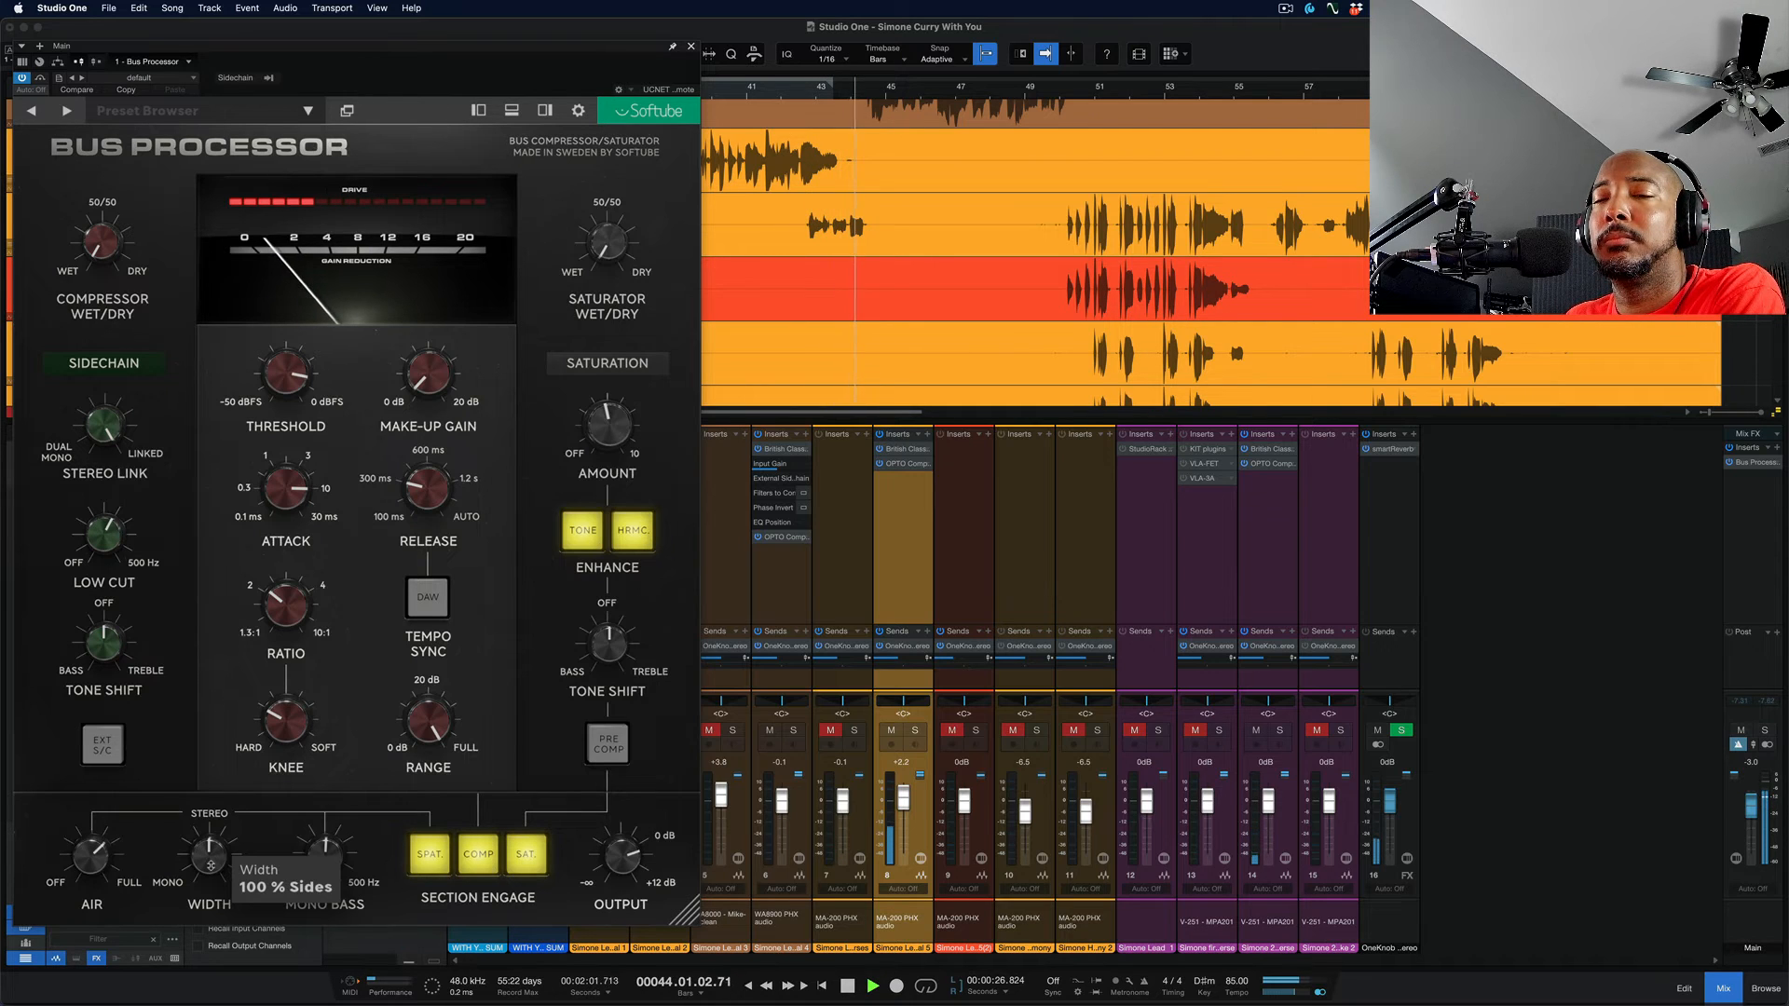
left_click_drag(211, 865, 204, 753)
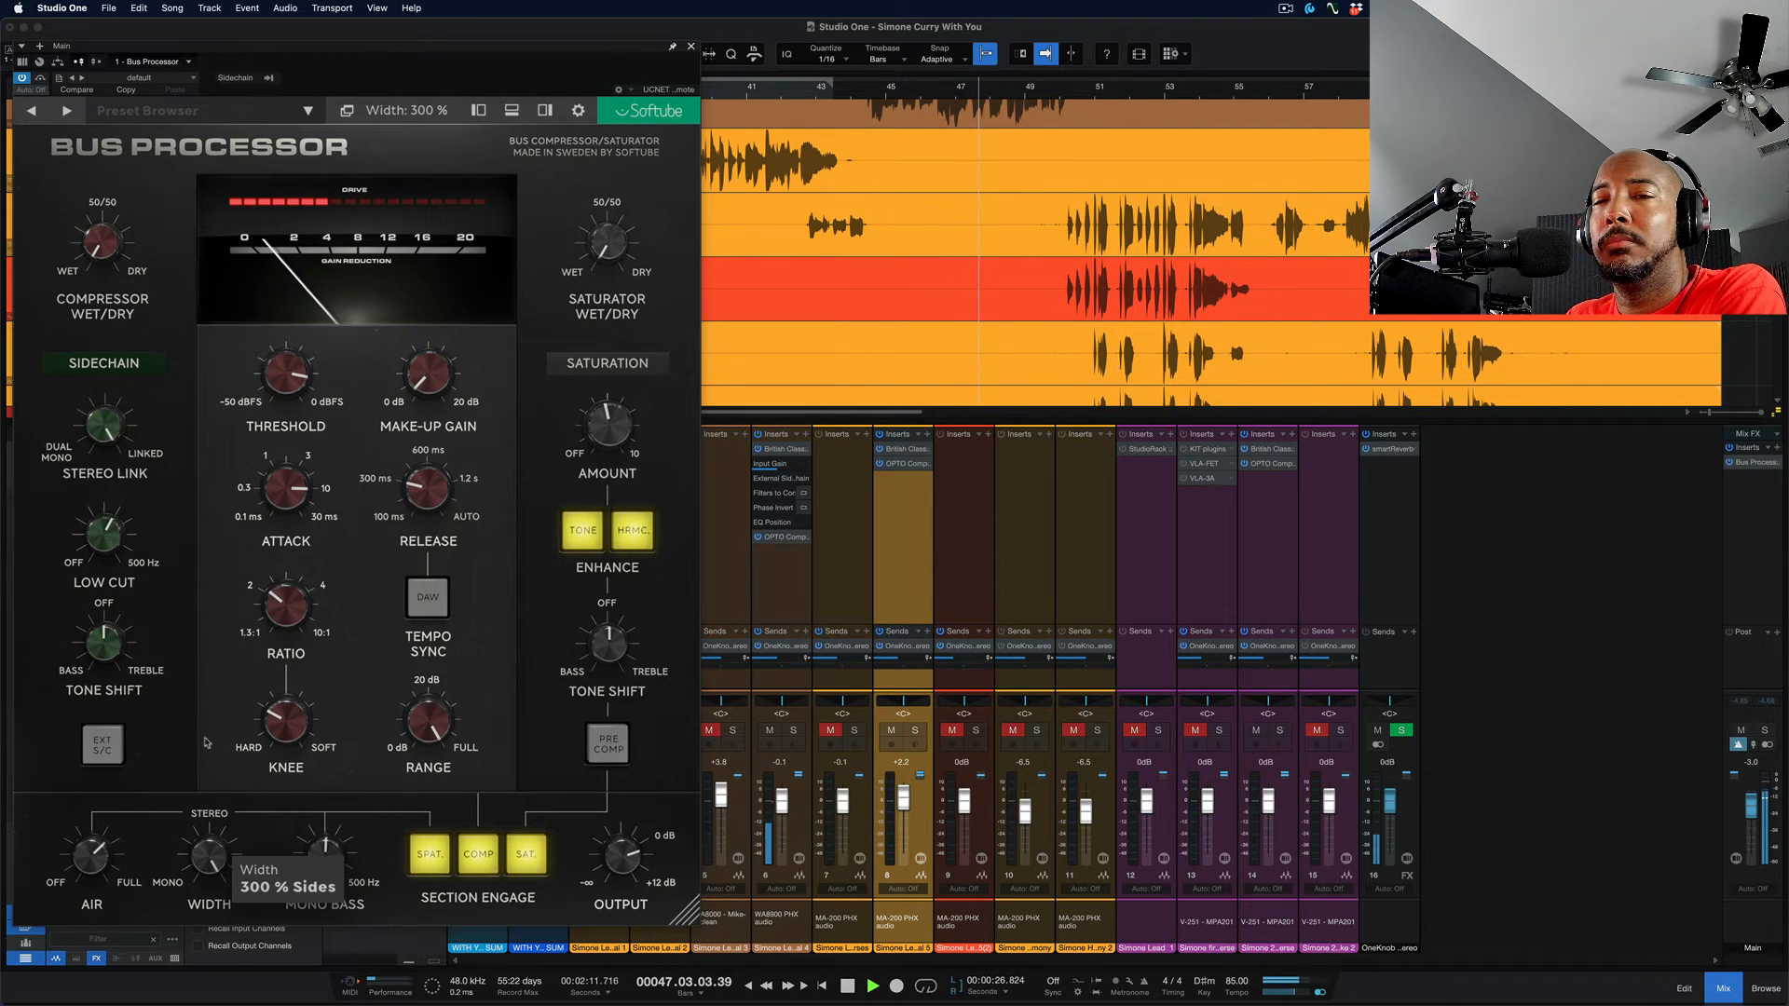
left_click_drag(217, 861, 203, 975)
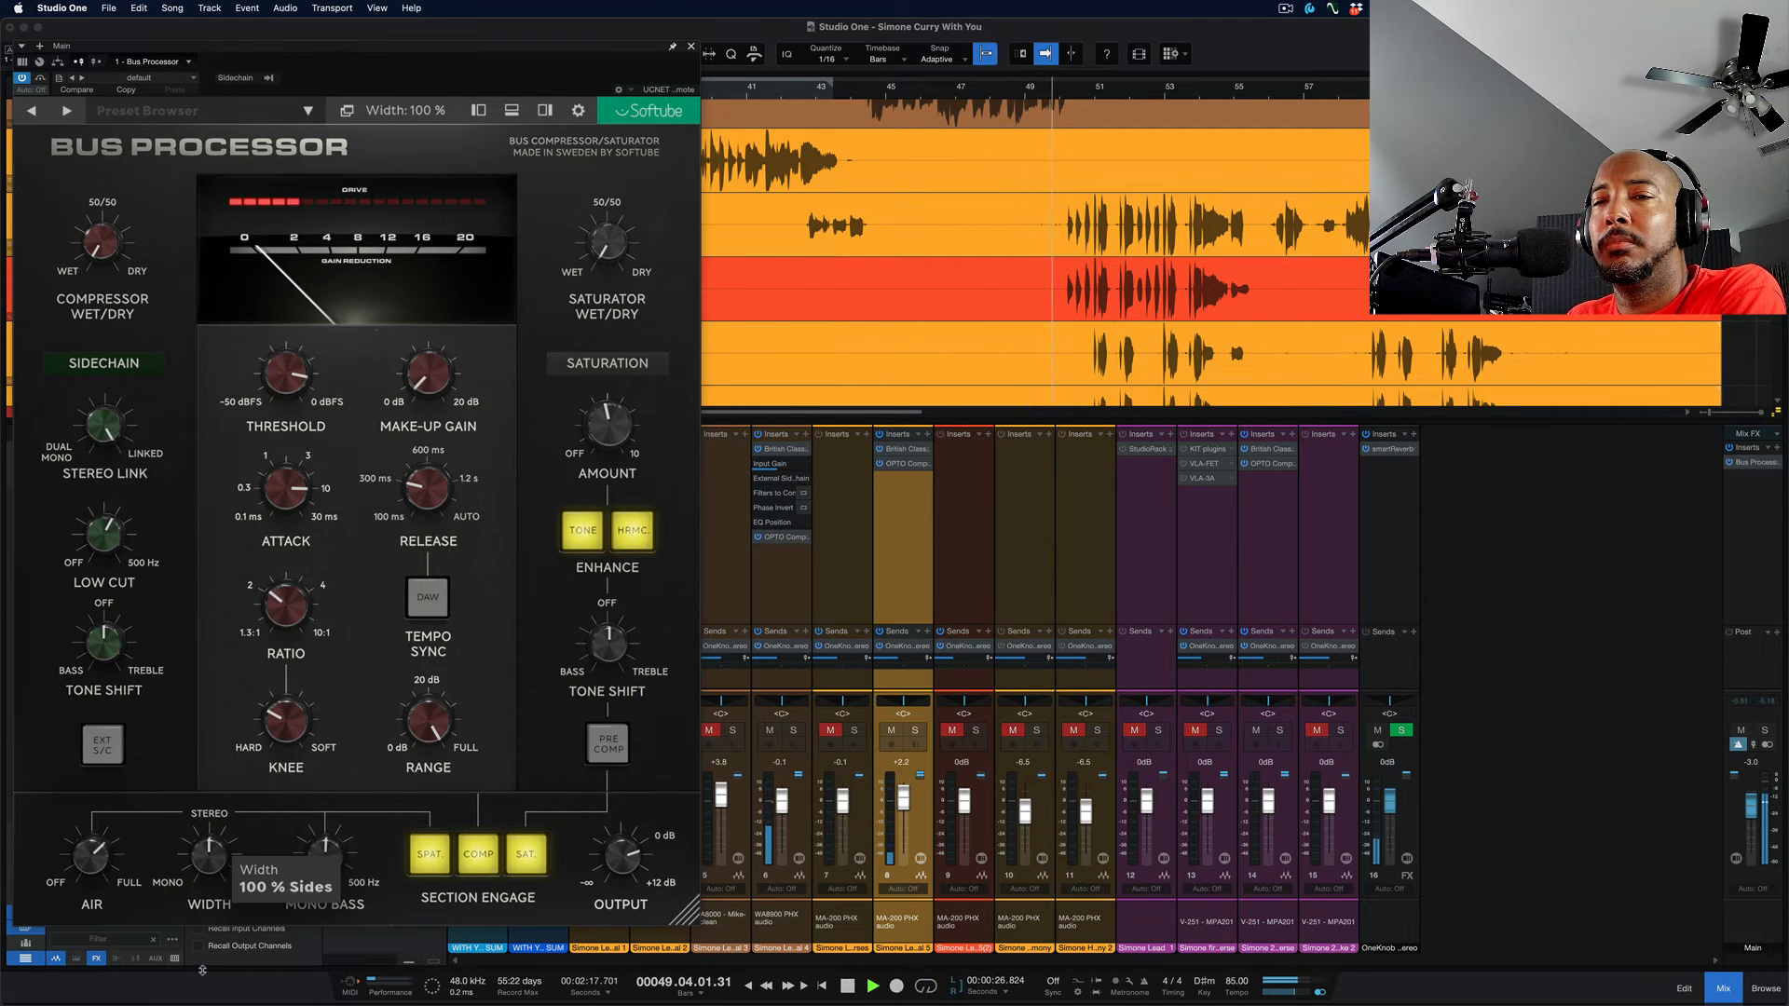
key("space")
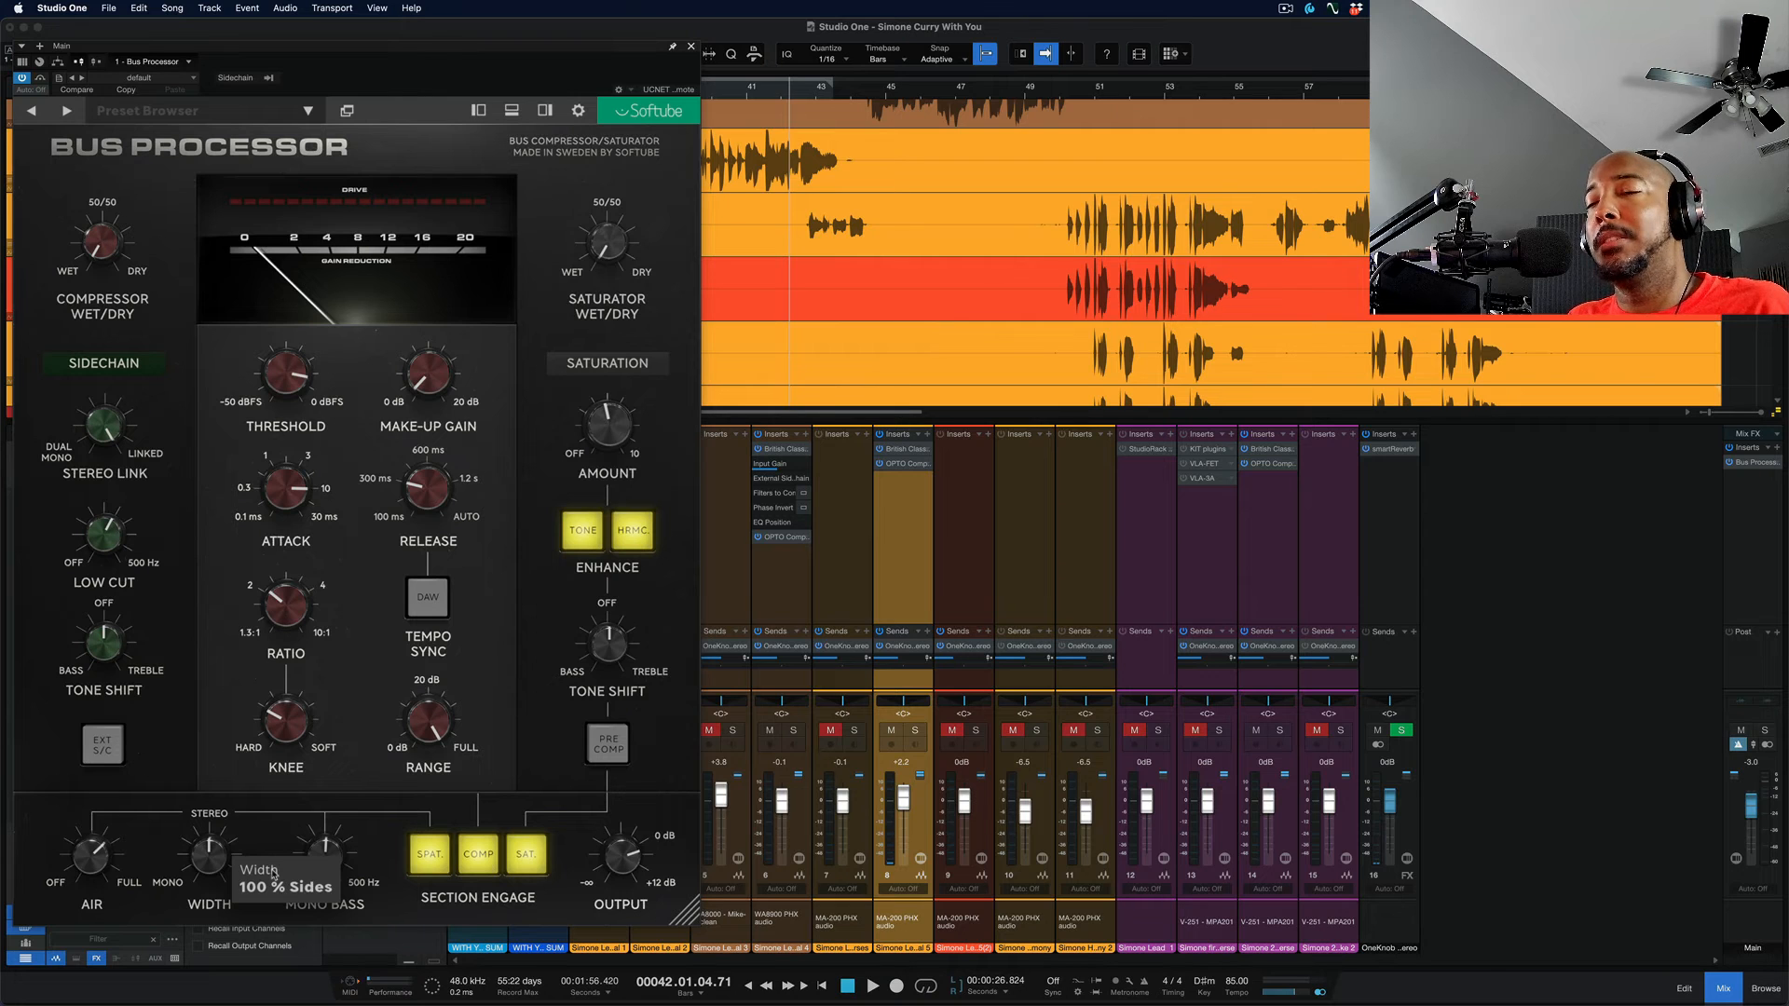
Play the song while narrowing the stereo Width to 0 %, return the control to its centre, and stop playback
key("space")
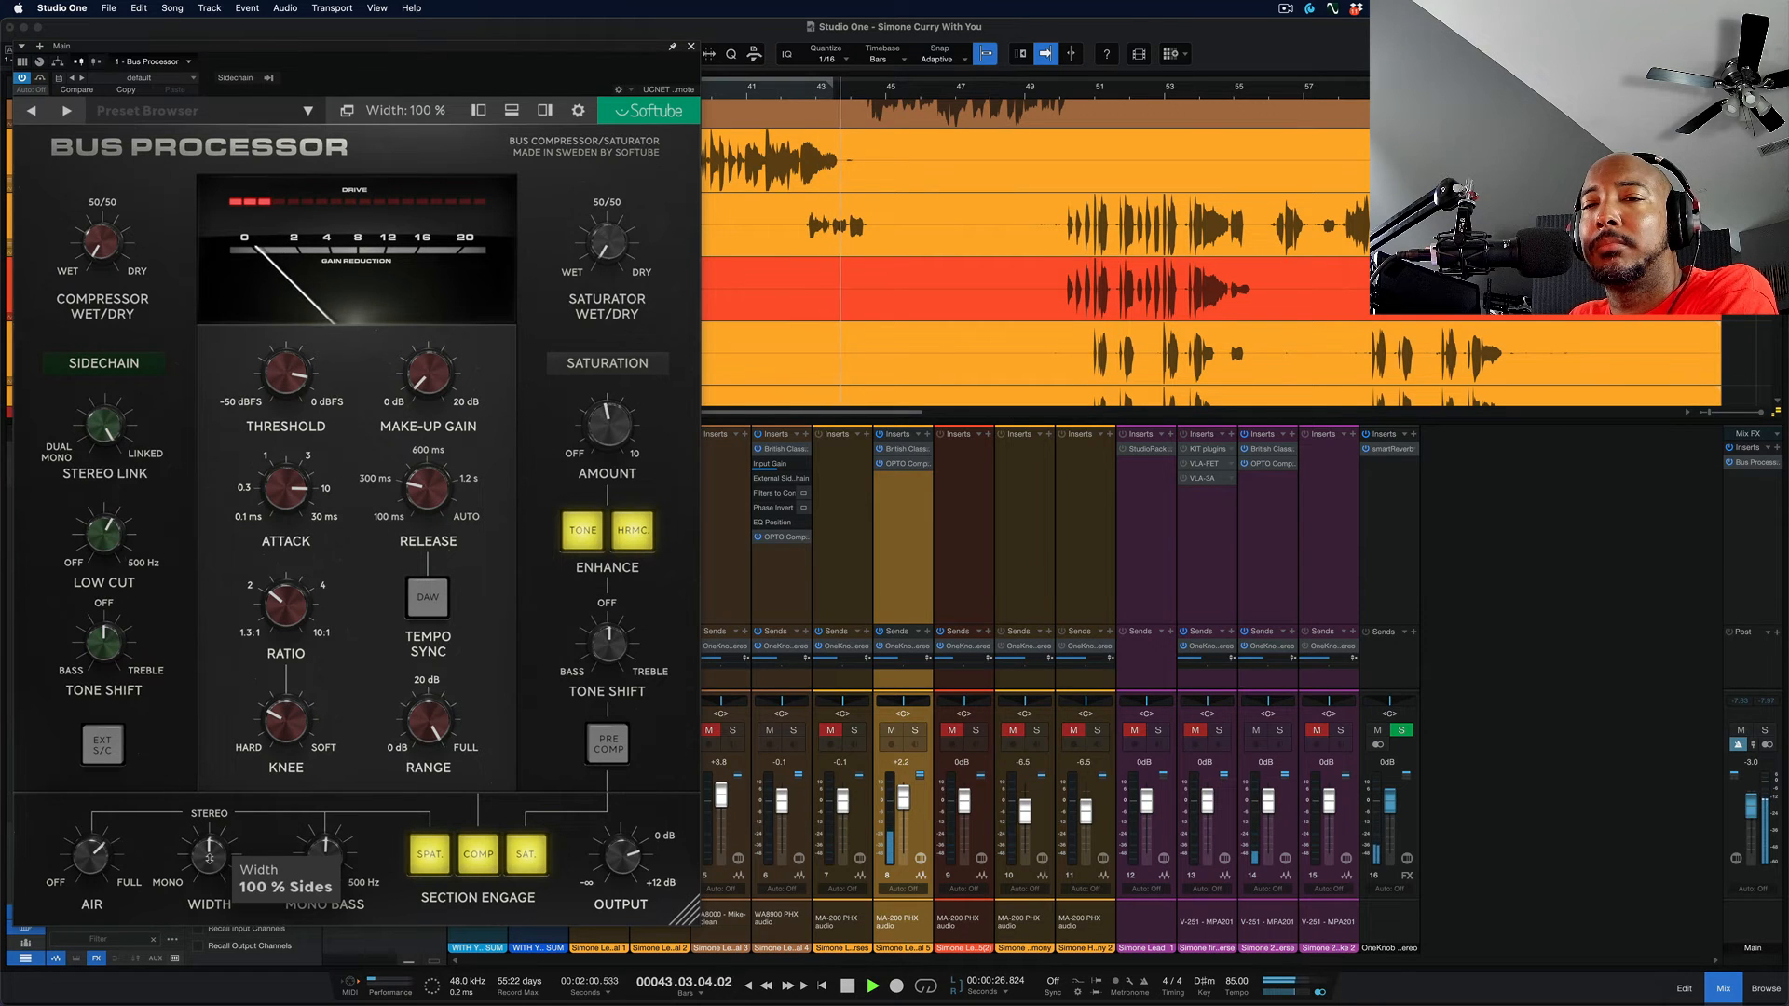
left_click_drag(209, 860, 189, 963)
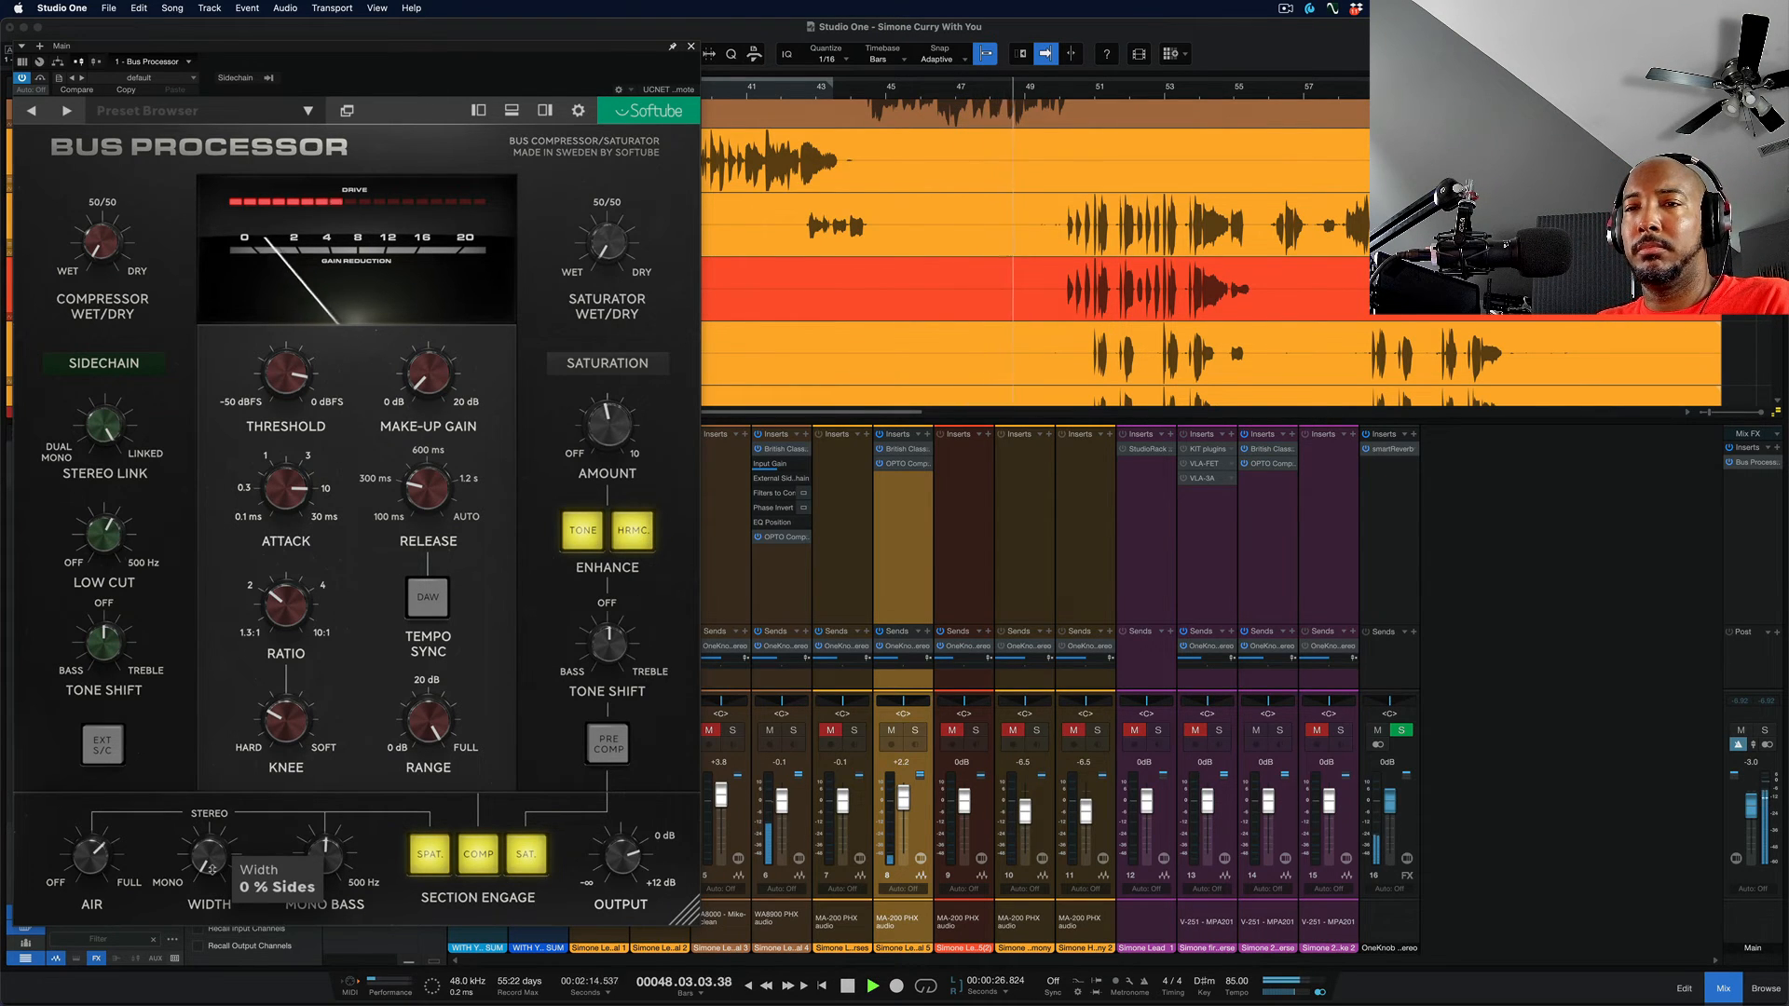
left_click_drag(212, 871, 199, 745)
key("space")
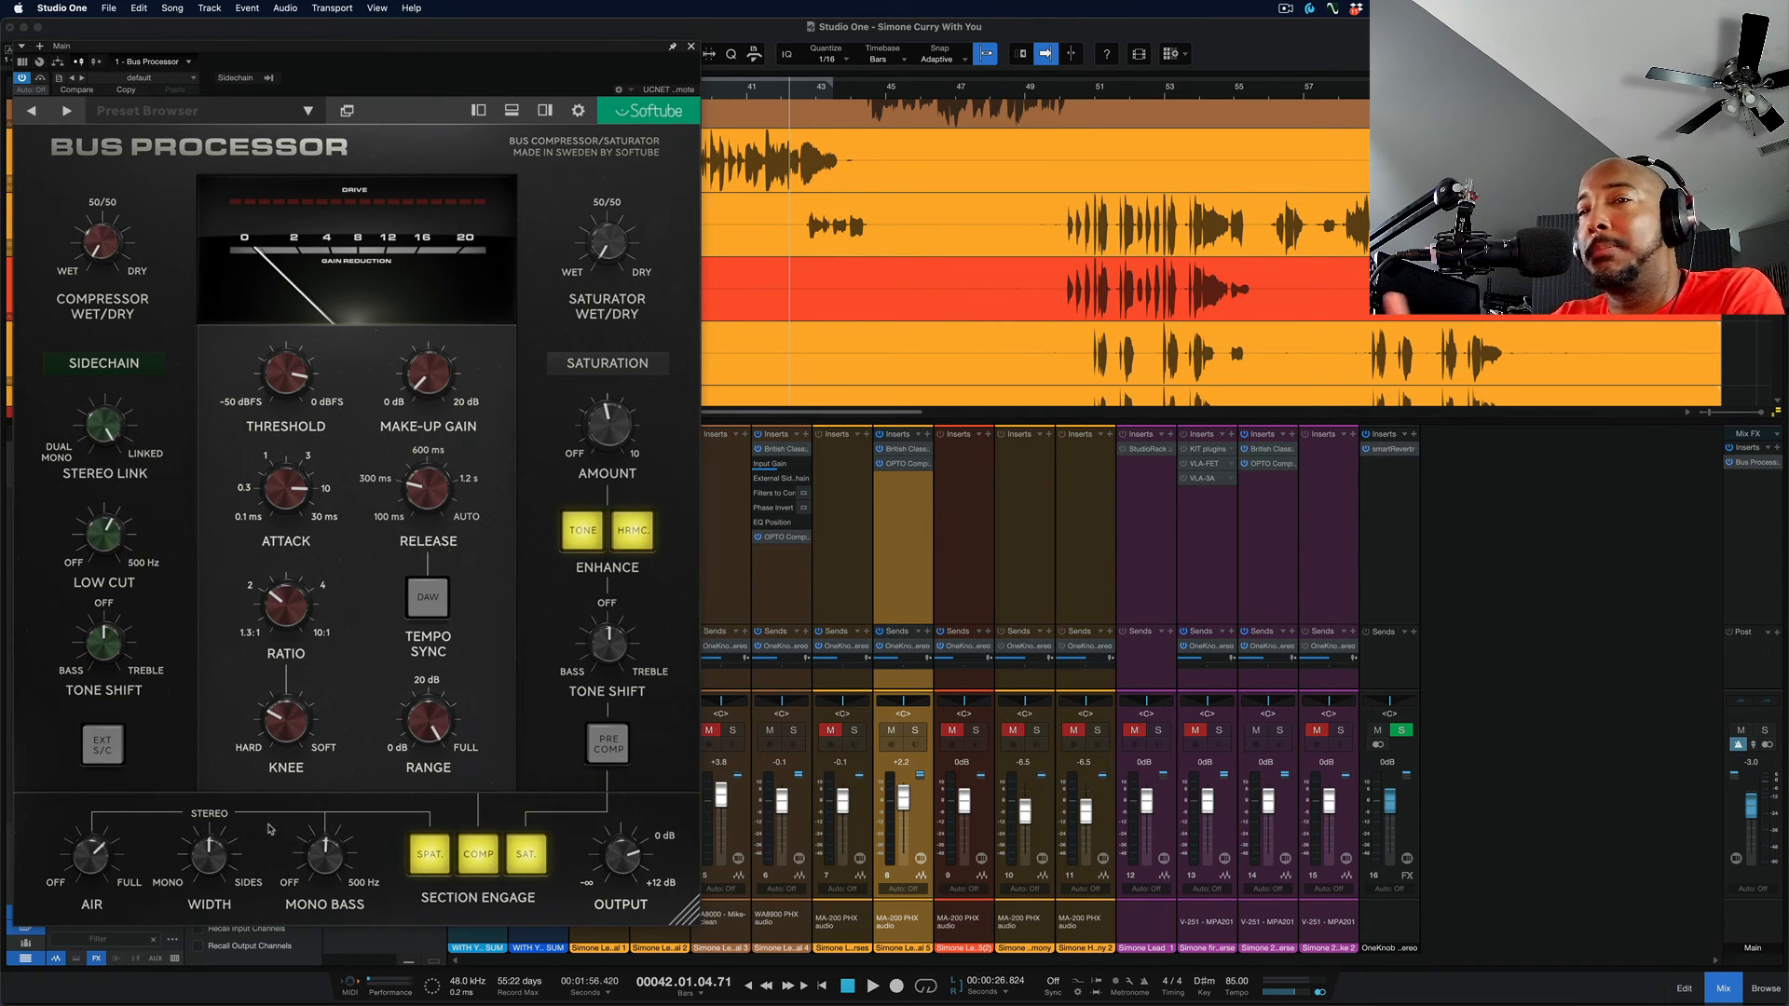
left_click(1549, 632)
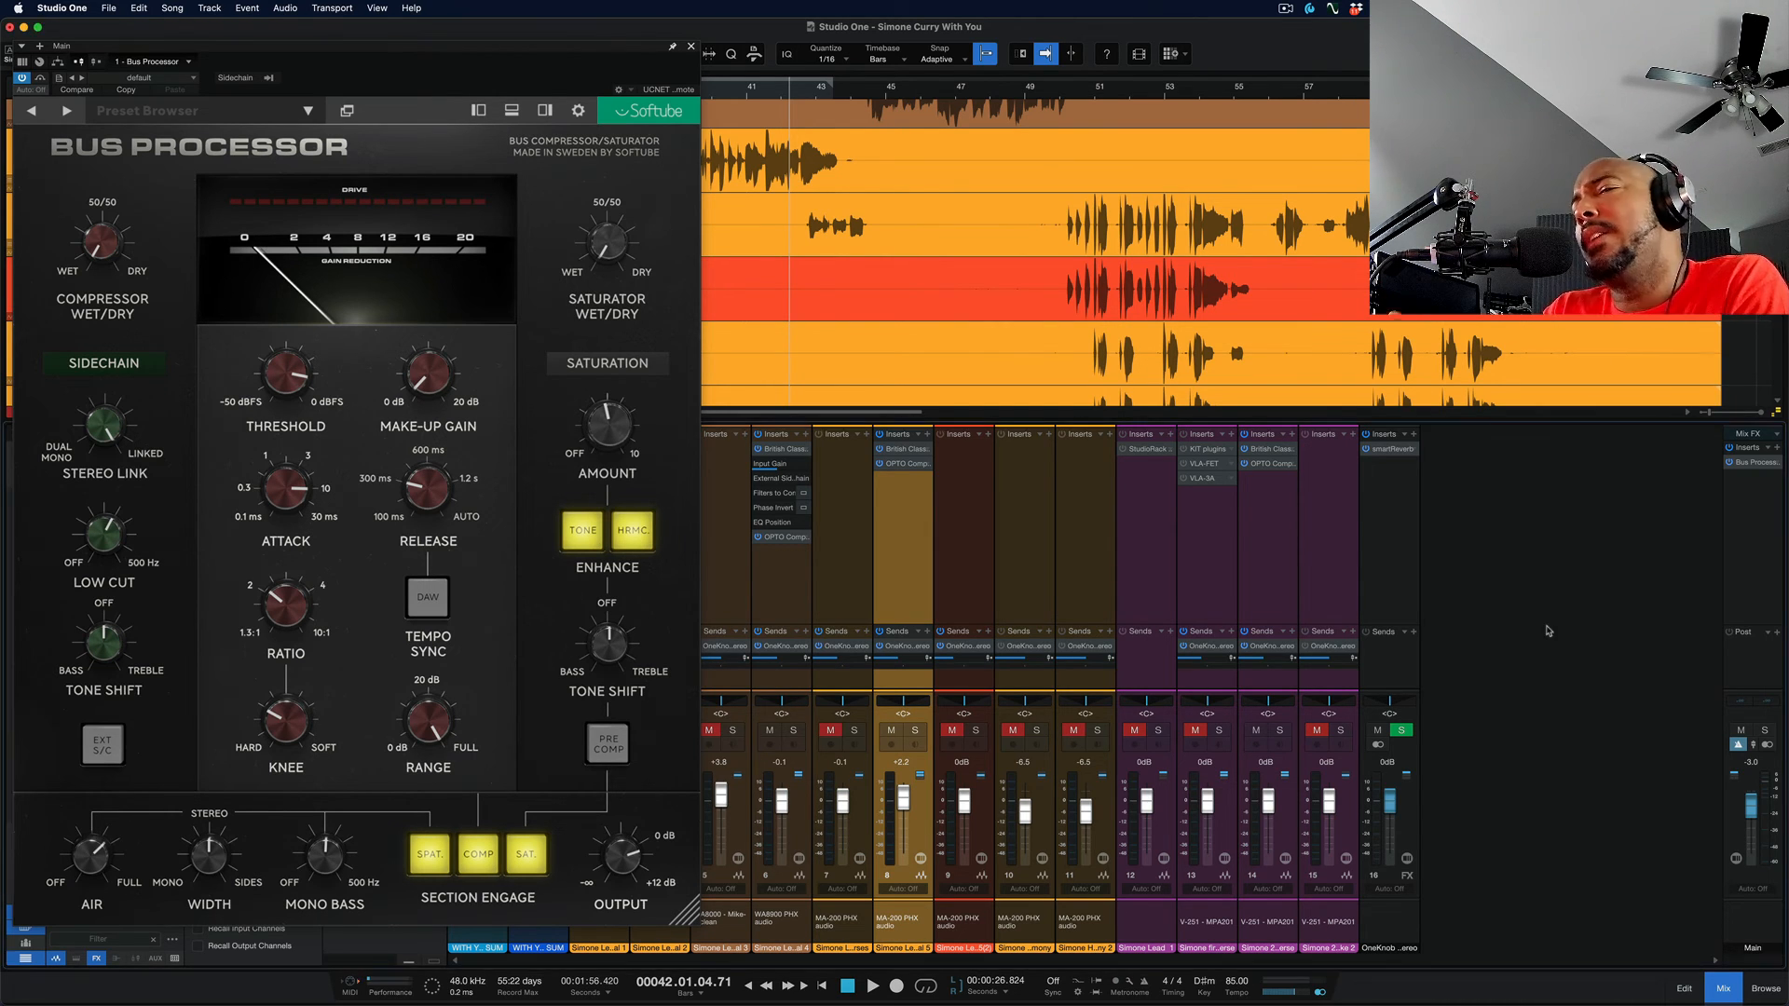